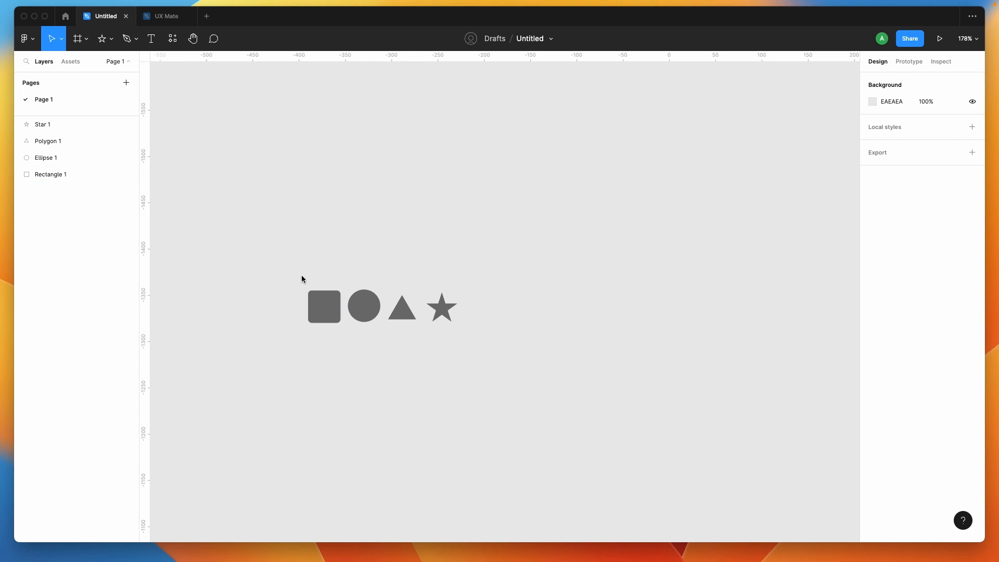
left_click_drag(286, 260, 492, 317)
left_click(455, 390)
left_click_drag(276, 256, 503, 364)
left_click(486, 370)
- Turn the rounded square into a component and name it Icon 1
left_click(324, 313)
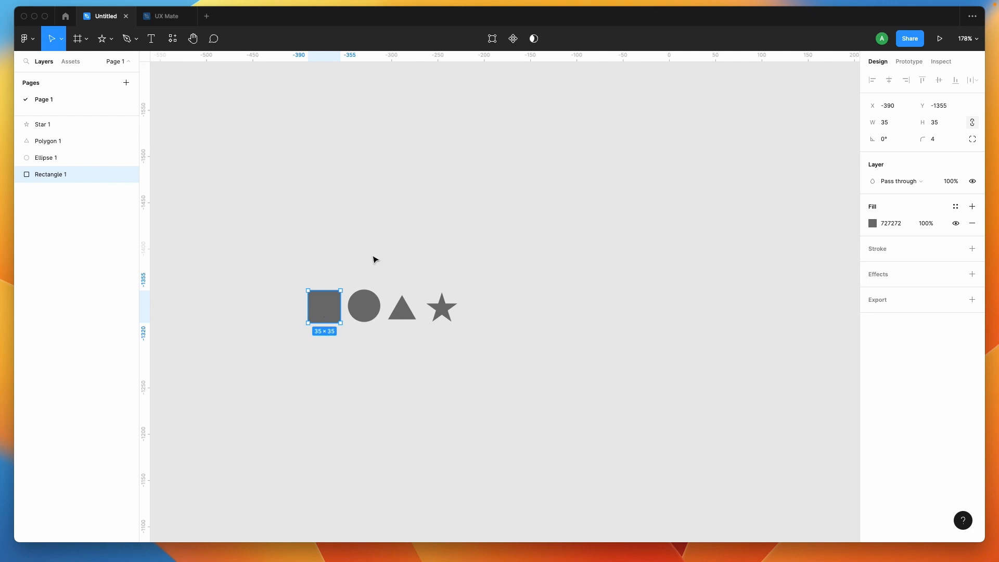
left_click(514, 40)
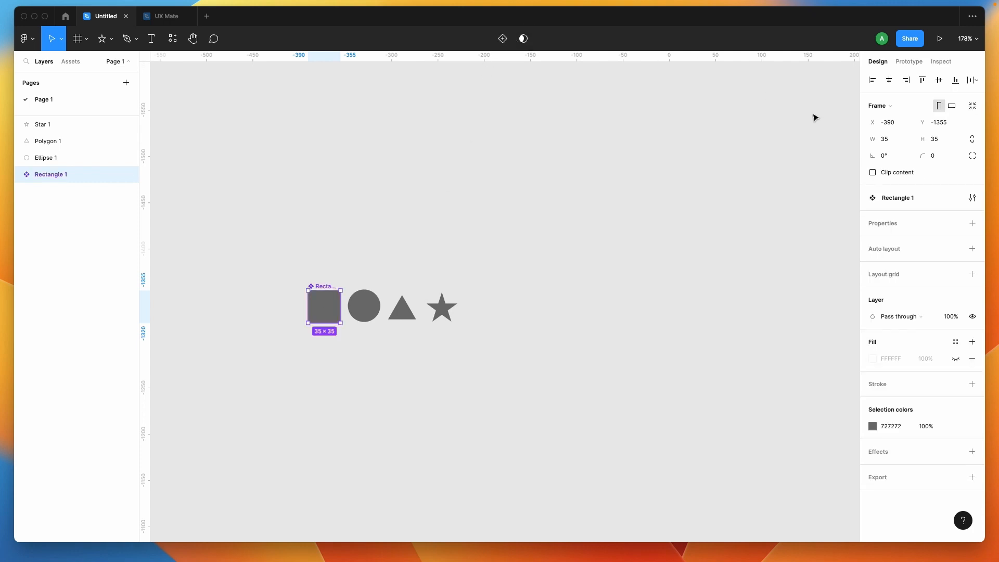
left_click(908, 194)
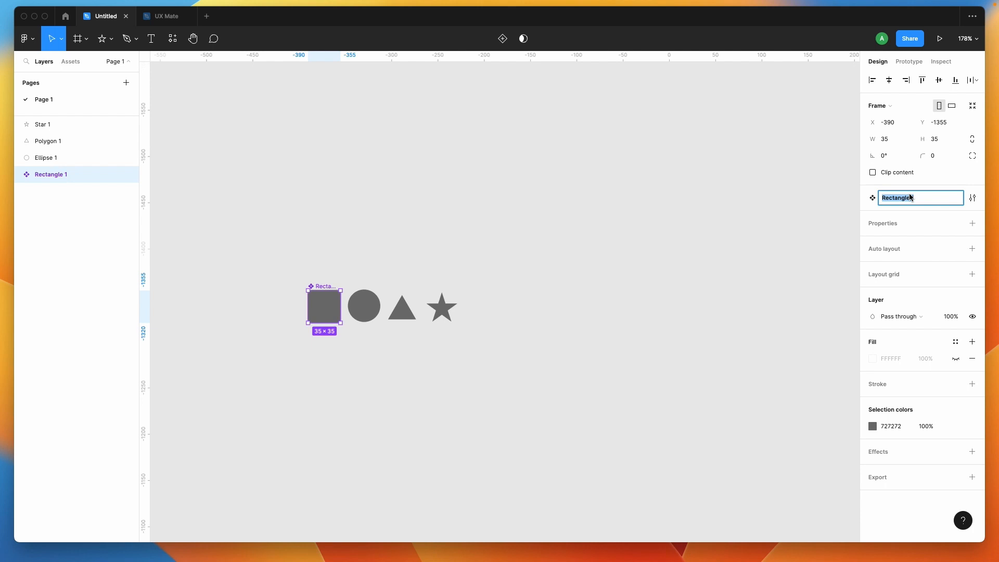
type("Icon 1")
key("super+a")
key("super+c")
key("Return")
- Turn the circle into a component and name it Icon 2
left_click(47, 158)
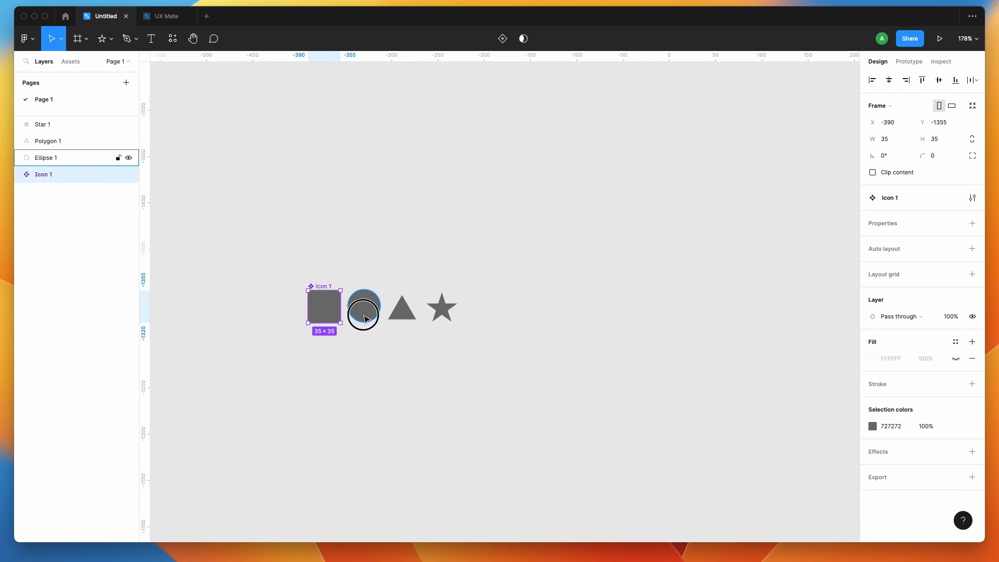
left_click(513, 41)
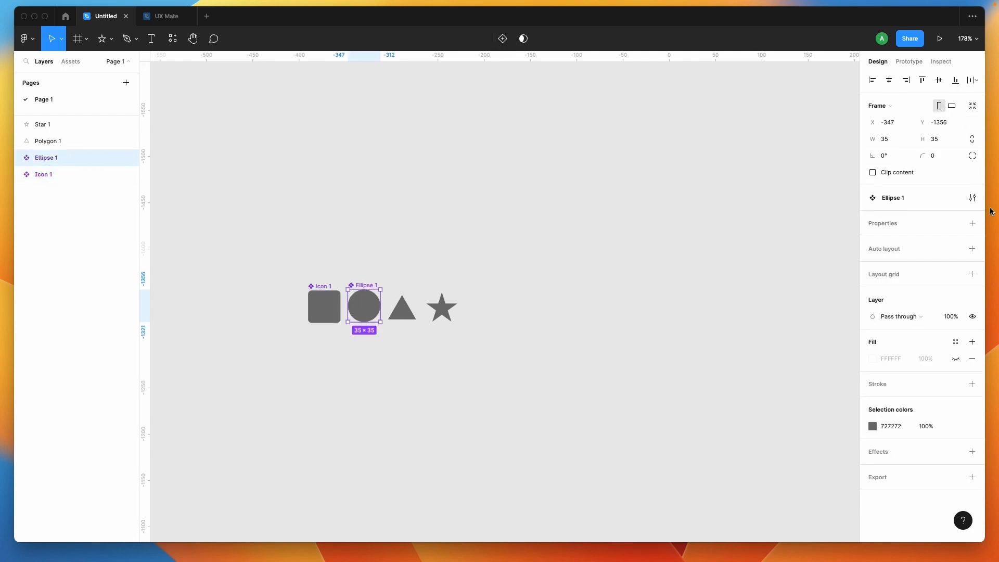
left_click(908, 205)
key("super+v")
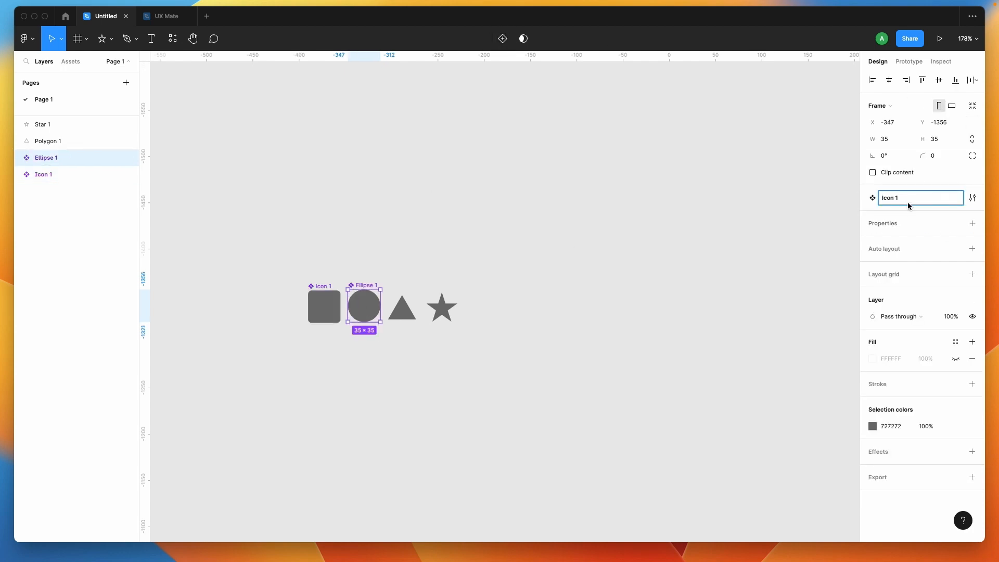
type("2")
key("Return")
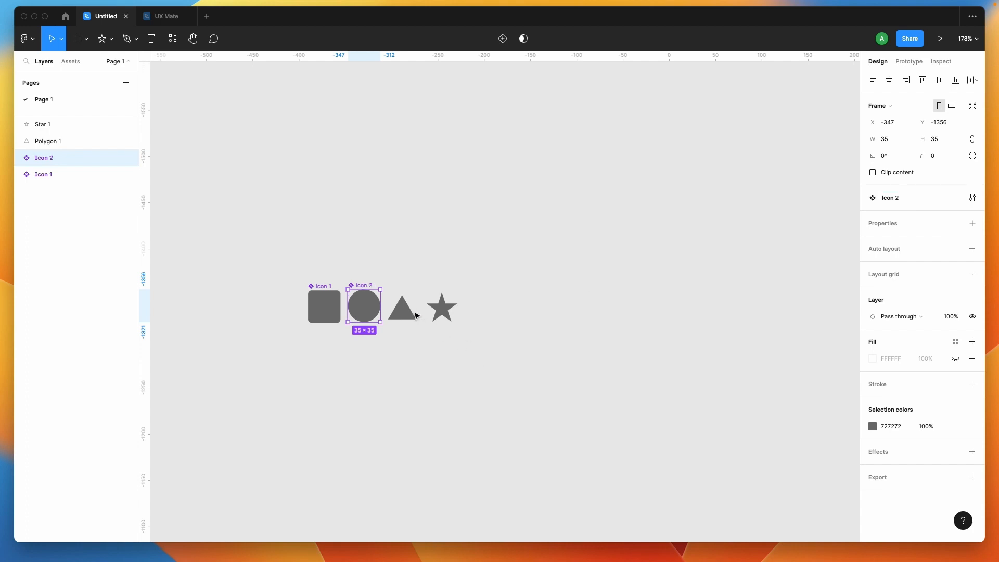
- Turn the triangle into a component and name it Icon 3
left_click(412, 315)
left_click(513, 38)
left_click(922, 219)
key("super+v")
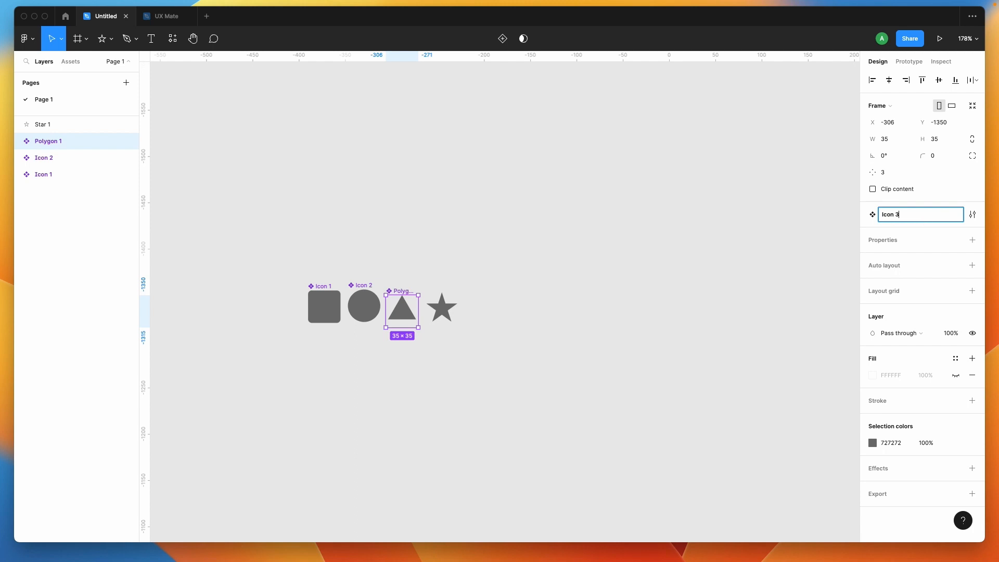
- Turn the star into a component and name it Icon 4
left_click(78, 125)
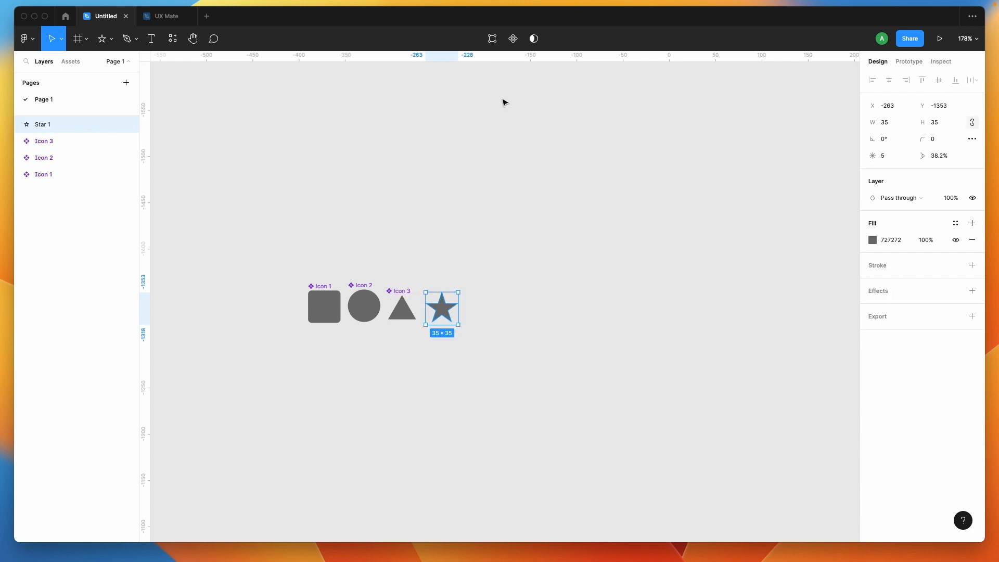
left_click(513, 38)
left_click(912, 217)
key("super+v")
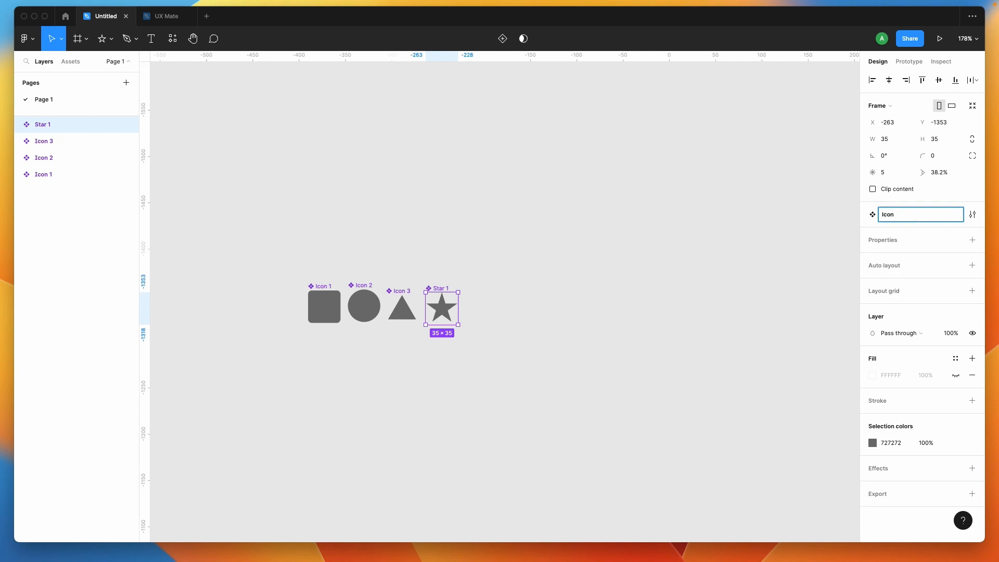
key("Return")
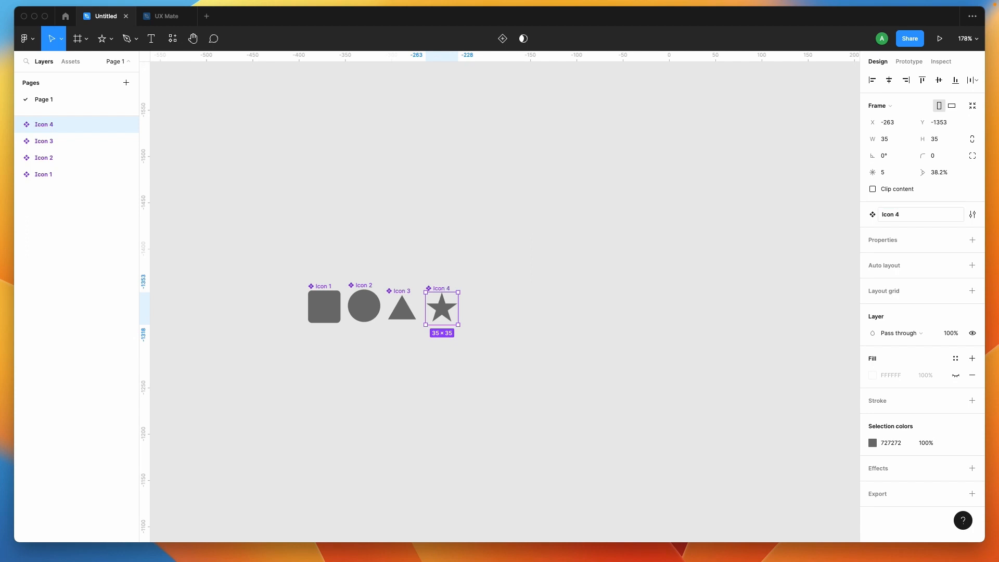
left_click(512, 356)
scroll(519, 358, "down", 1)
scroll(519, 358, "right", 1)
left_click_drag(232, 218, 473, 333)
left_click(405, 375)
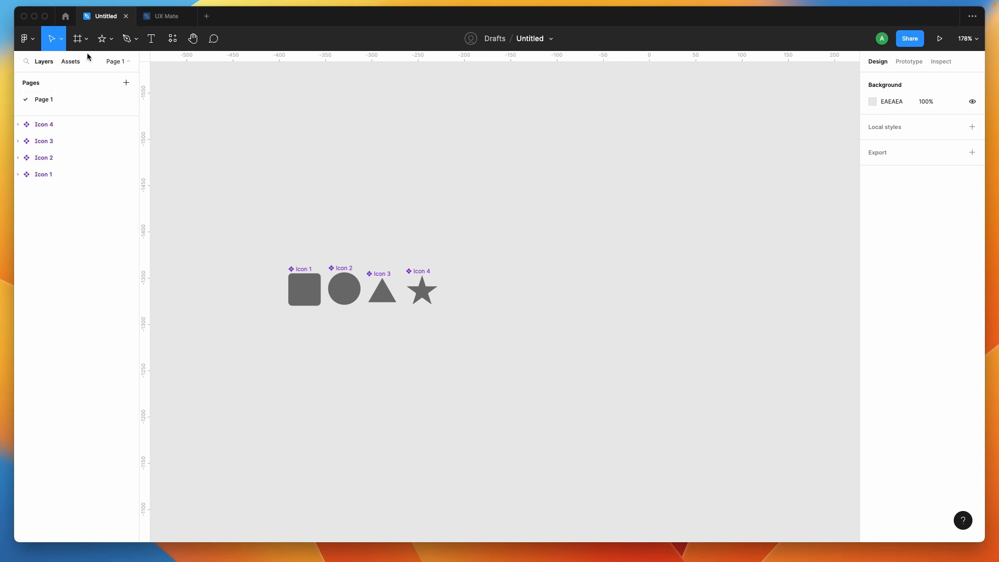
key("r")
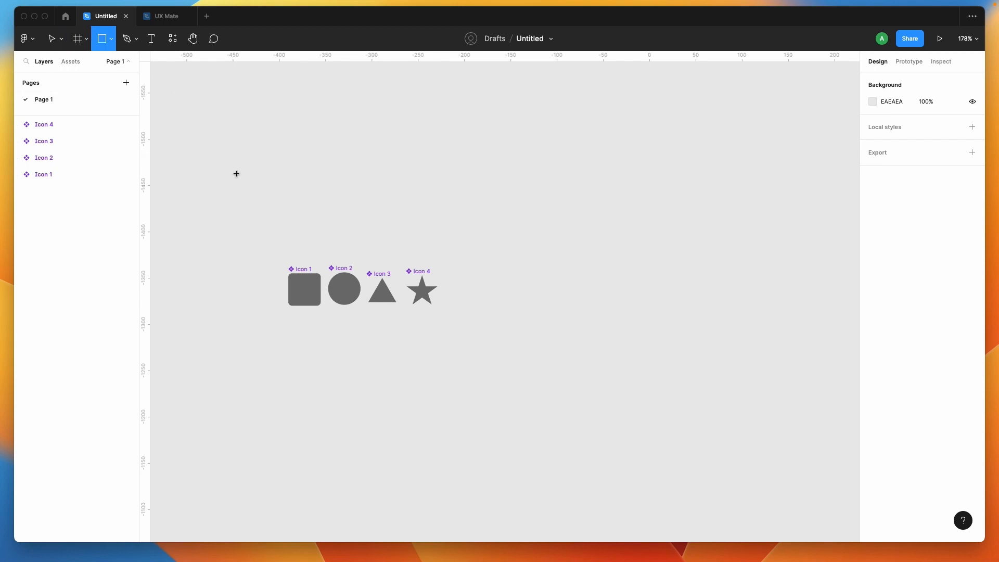
mouse_move(376, 361)
left_mouse_down()
mouse_move(466, 399)
mouse_move(476, 393)
mouse_move(455, 390)
left_mouse_up()
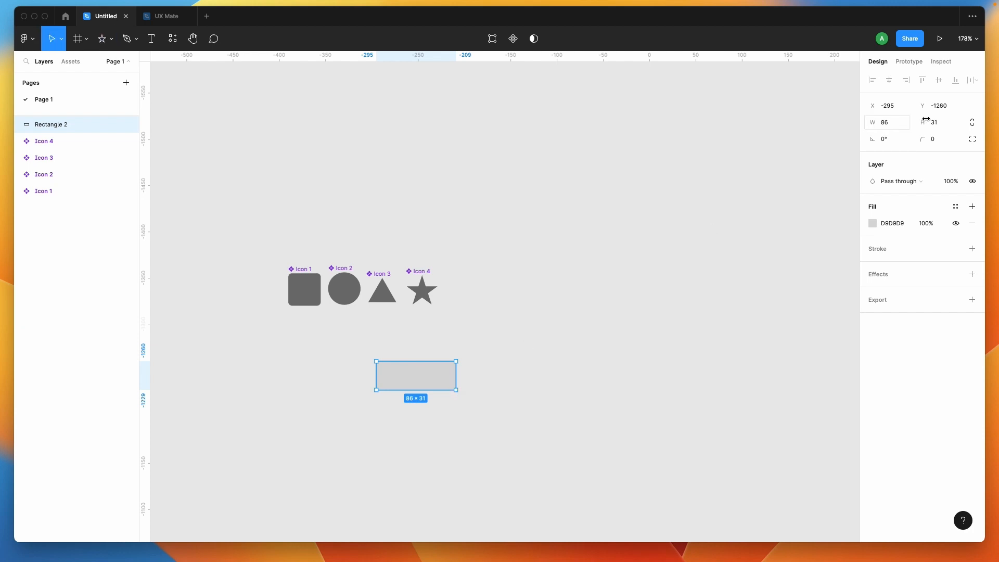
right_click(422, 377)
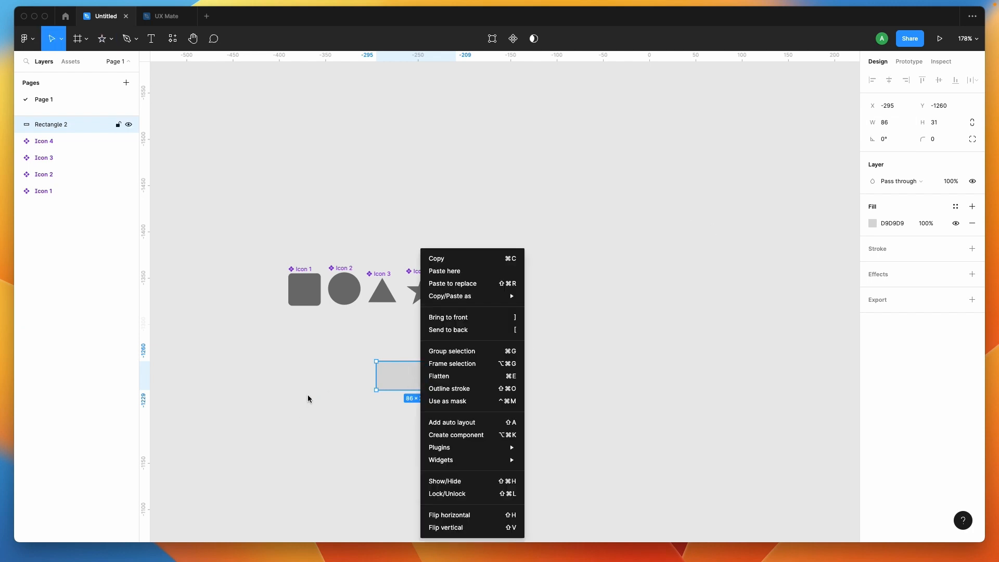
key("Escape")
key("Delete")
- Draw a frame about 118 × 43 below the icon components and set its corner radius to 10
key("f")
mouse_move(338, 365)
left_mouse_down()
mouse_move(457, 401)
mouse_move(446, 404)
left_mouse_up()
left_click(942, 156)
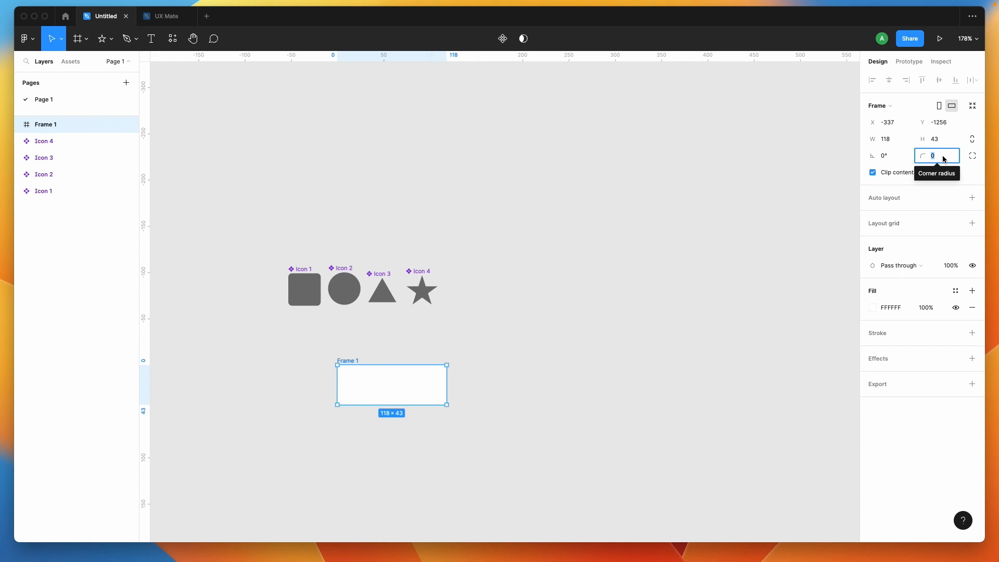
type("5")
key("Return")
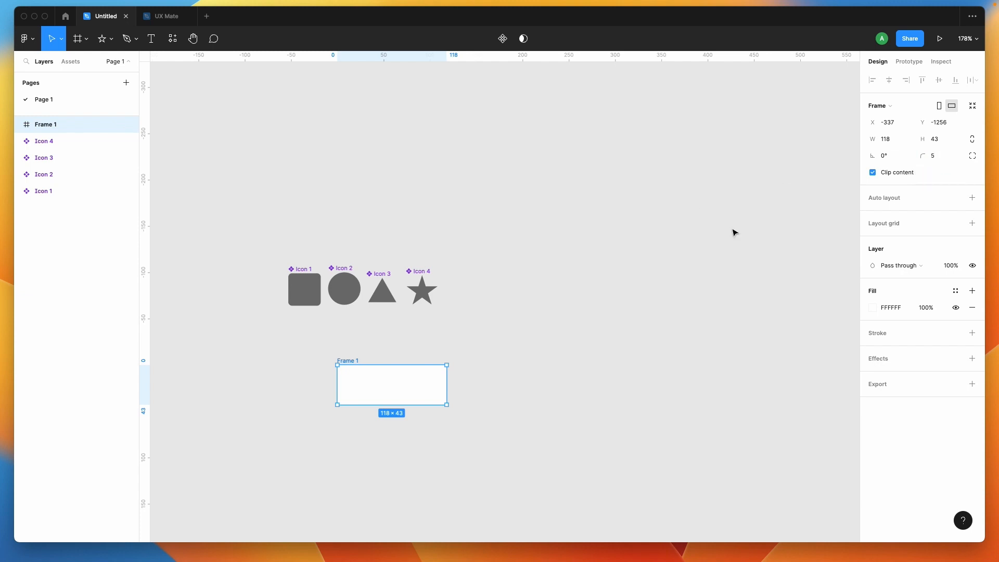
left_click(948, 159)
left_click(498, 472)
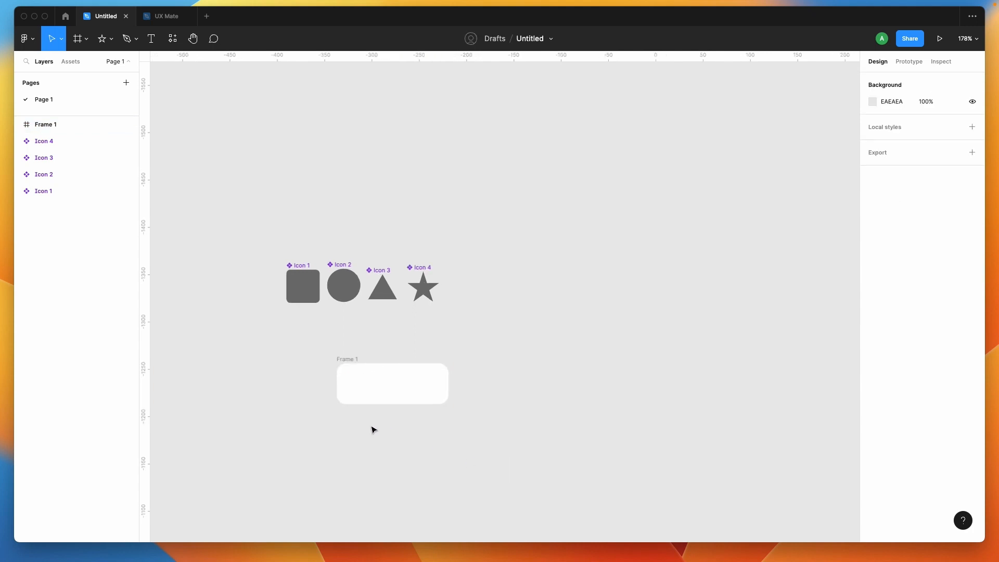
- Add a stroke to the new frame and set its colour to dark grey 505050
scroll(373, 428, "up", 3)
left_click(339, 341)
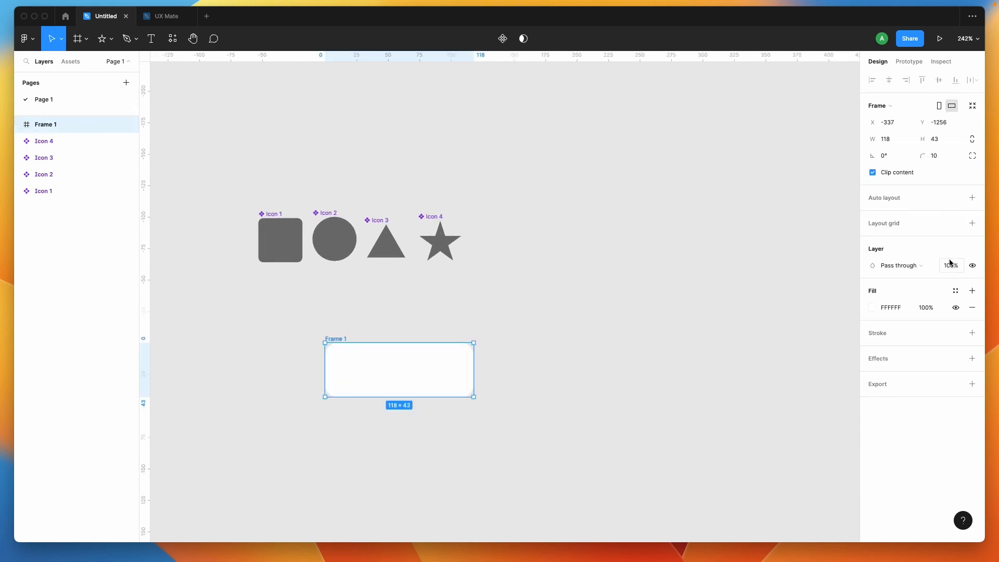
left_click(957, 333)
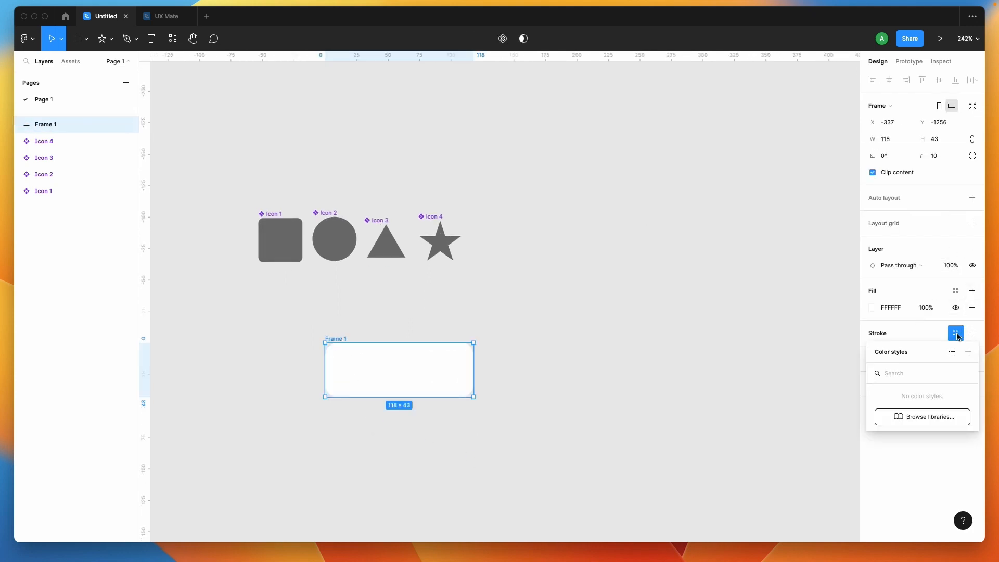
left_click(972, 333)
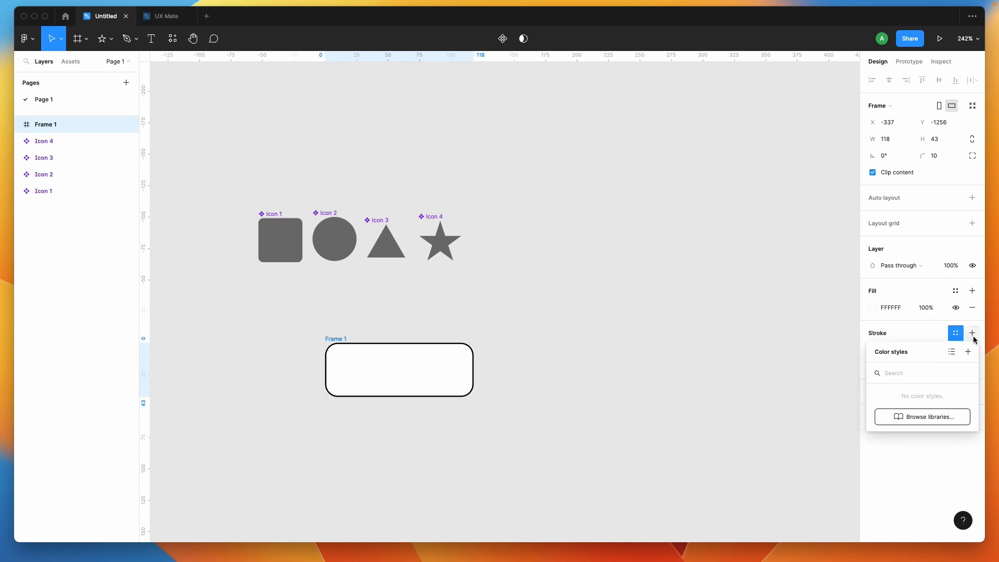
left_click(562, 369)
left_click(338, 339)
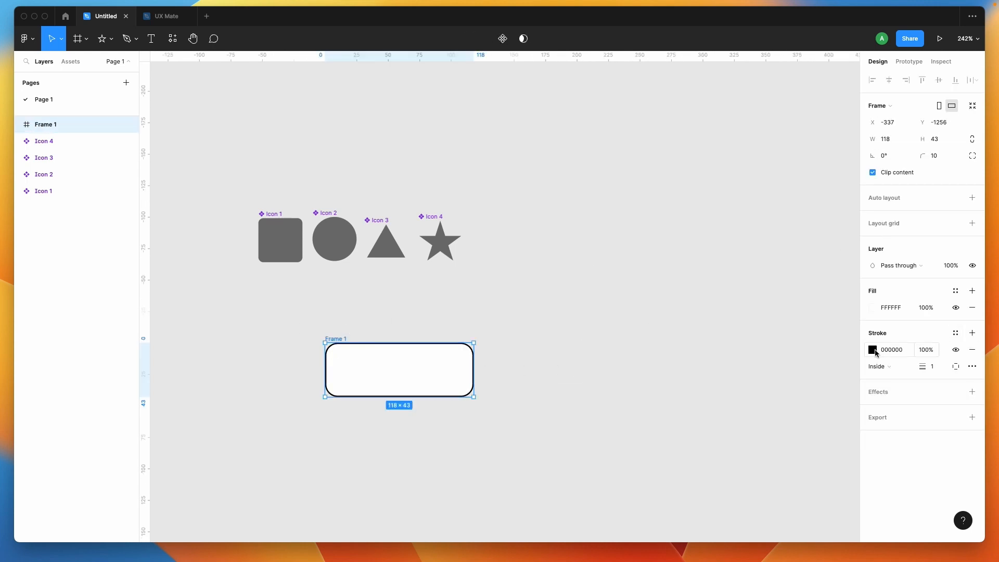
left_click(872, 350)
mouse_move(759, 370)
left_mouse_down()
mouse_move(698, 368)
mouse_move(700, 375)
left_mouse_up()
left_click(628, 410)
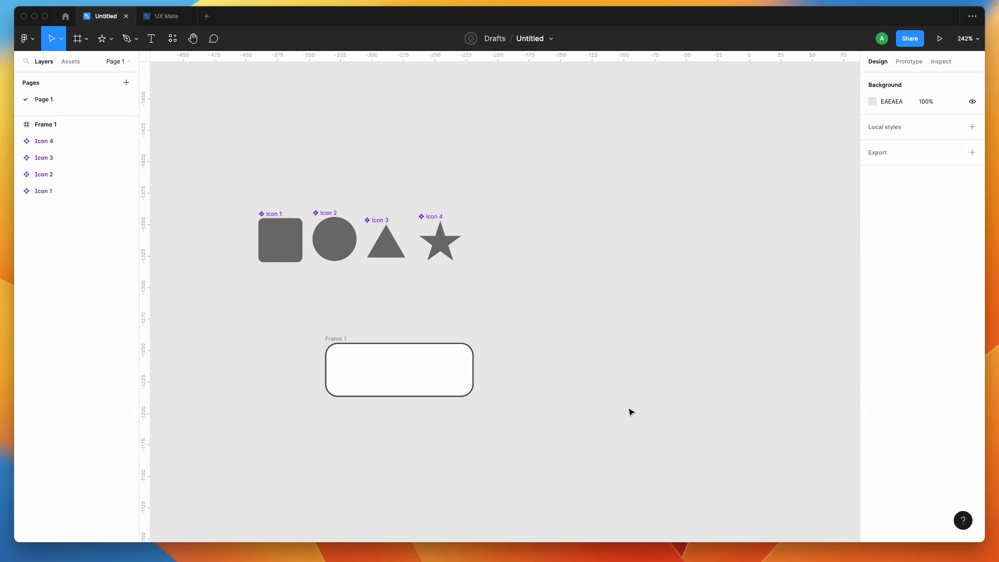
- Rename the stroked frame as button
double_click(334, 338)
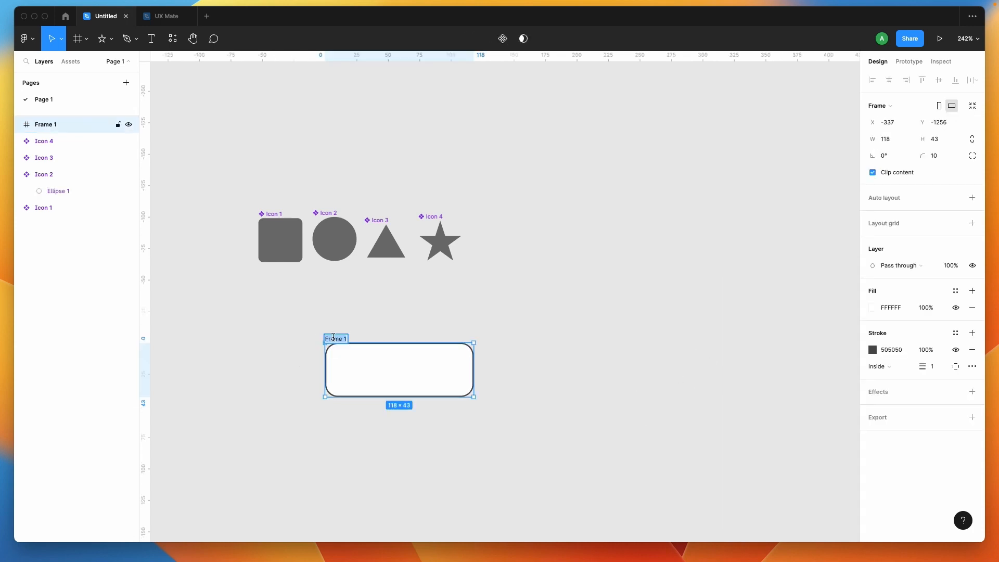
type("button")
key("Return")
key("Escape")
- Place a copy of the Icon 1 component inside the button frame and add auto layout to the frame
left_click(281, 250)
left_click_drag(282, 250, 350, 370)
left_click(334, 339)
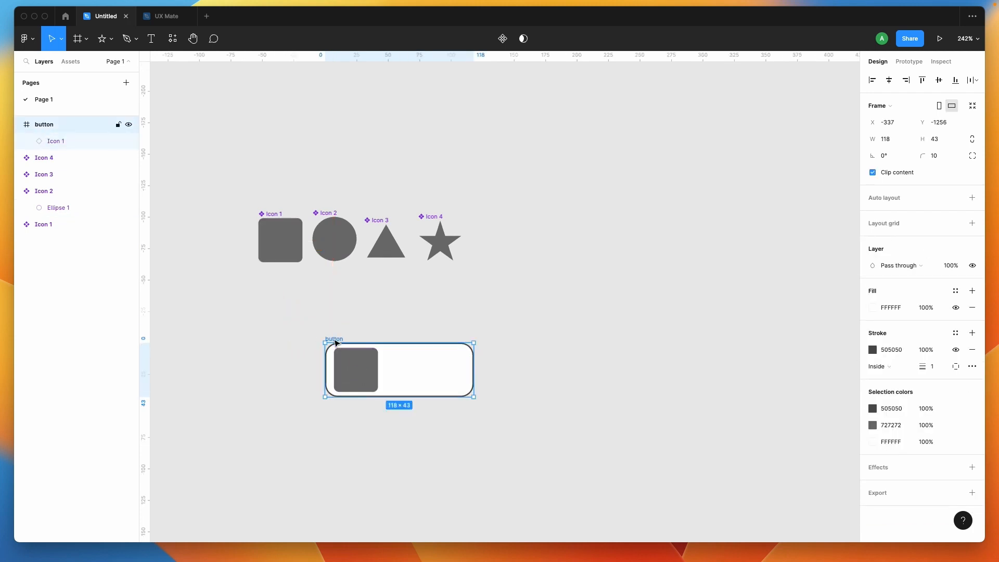
left_click(971, 198)
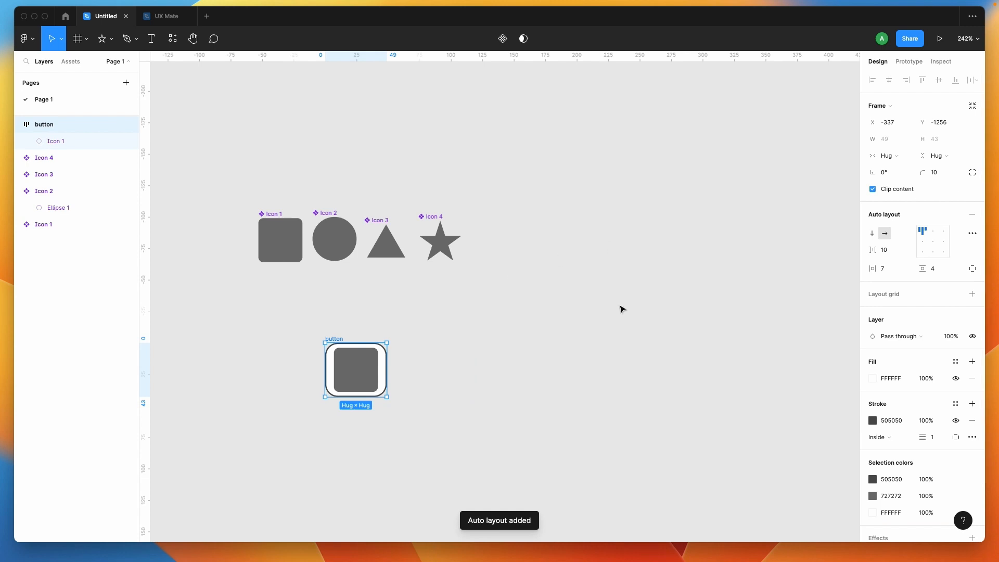
- Set the button frame's vertical and horizontal auto layout padding to 5
left_click(948, 272)
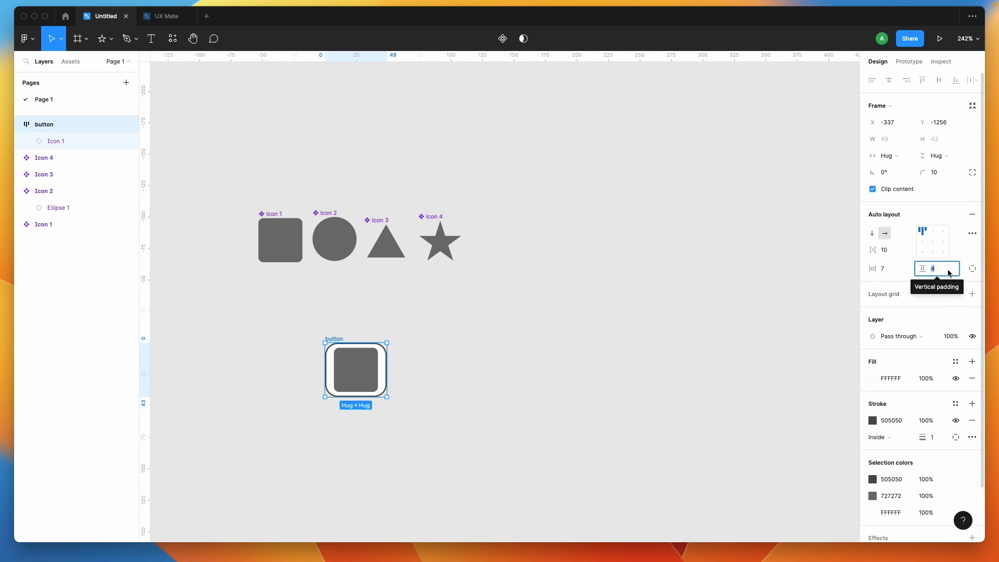
type("5")
key("Return")
left_click(902, 274)
type("5")
key("Return")
- Add the text "Button" after the icon inside the button frame
key("t")
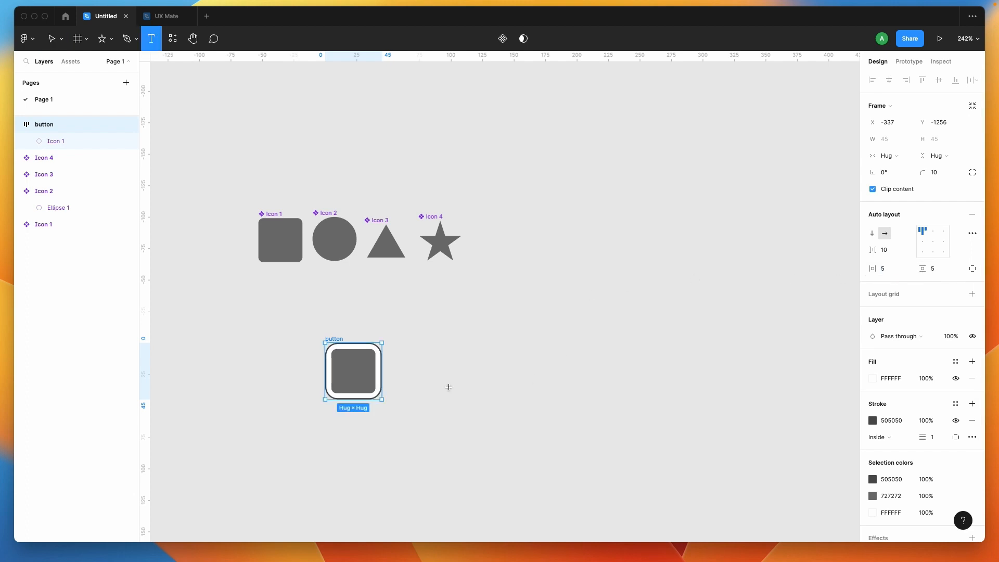
left_click(379, 372)
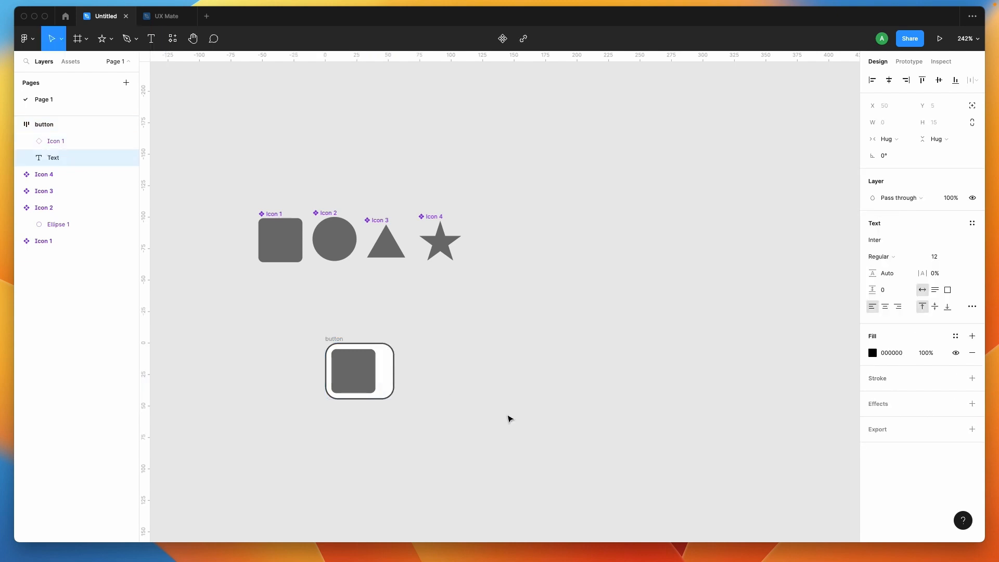
type("Button")
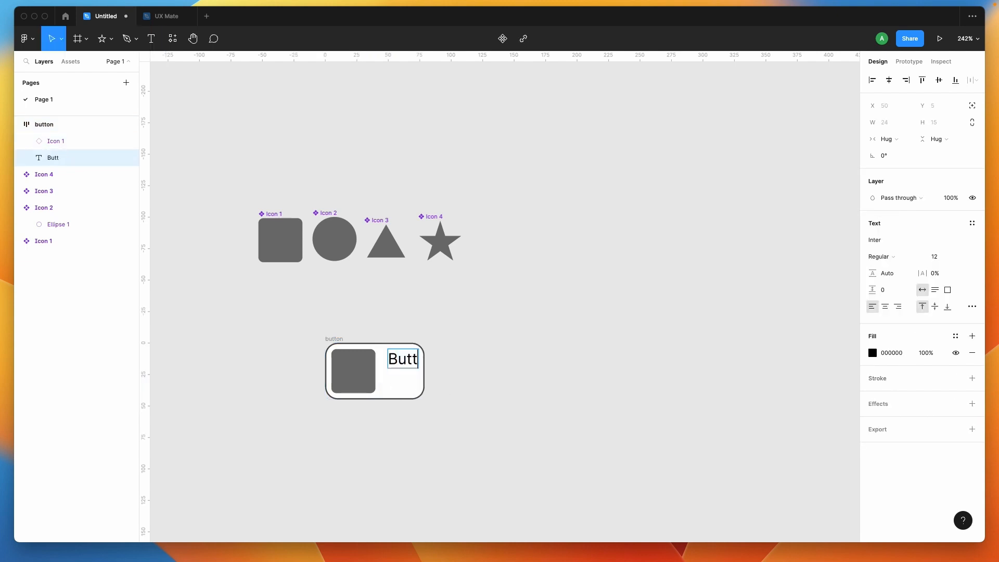
left_click(576, 431)
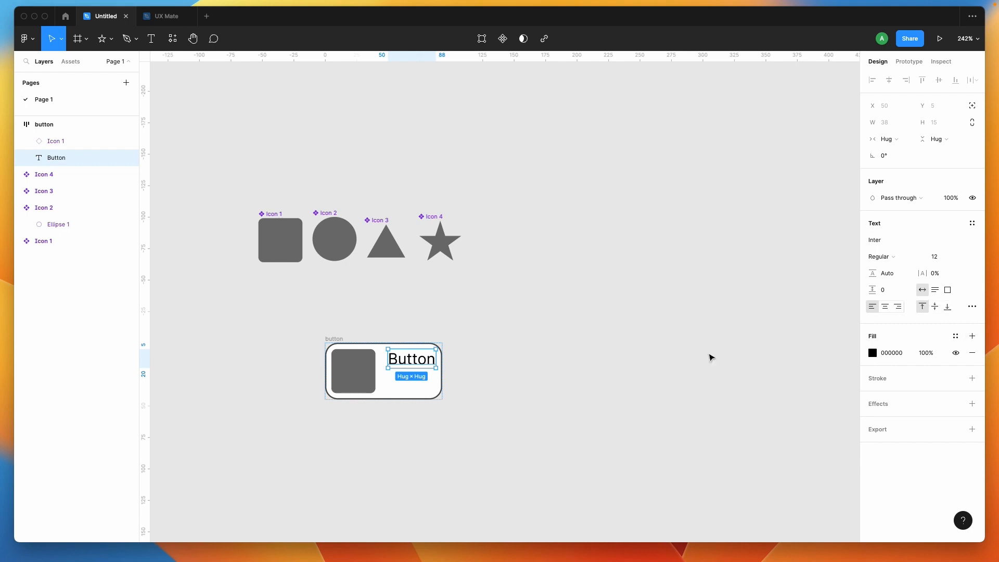
left_click(599, 408)
- Set the button frame's auto layout alignment to left and vertically centred
left_click(415, 353)
left_click(923, 242)
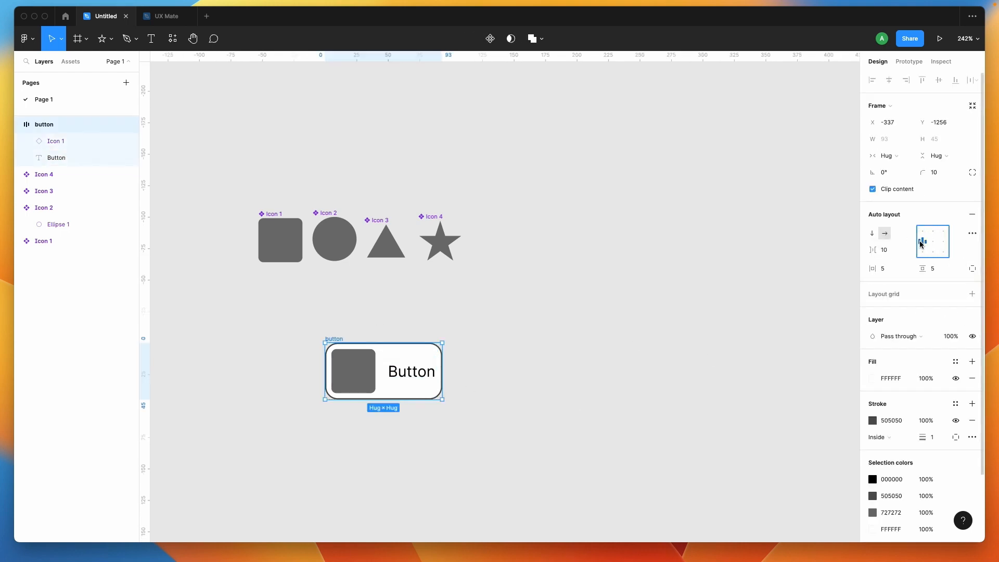
left_click(568, 385)
- Set the Button label's font to Poppins and its size to 14
double_click(416, 386)
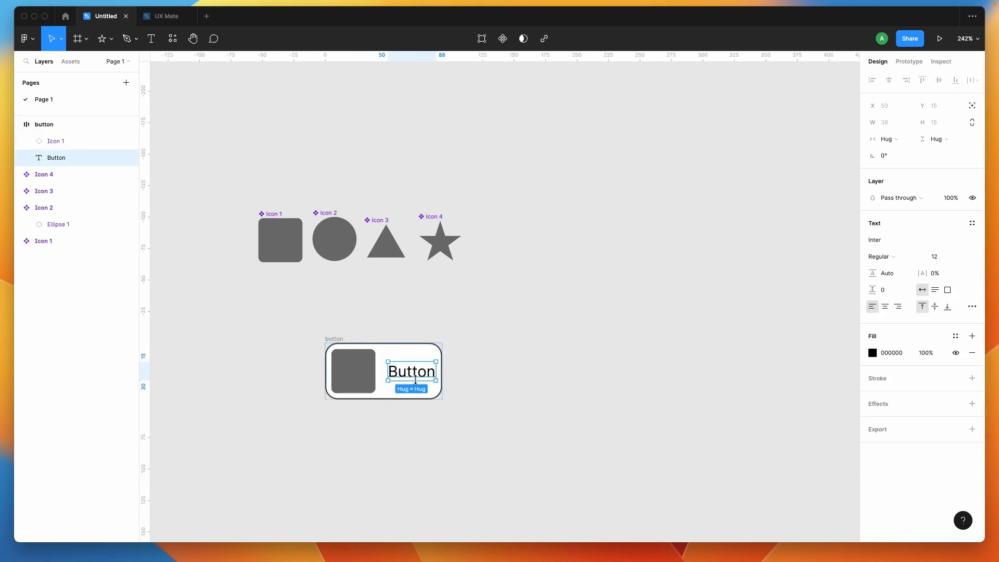
left_click(905, 239)
type("Poppins")
key("Return")
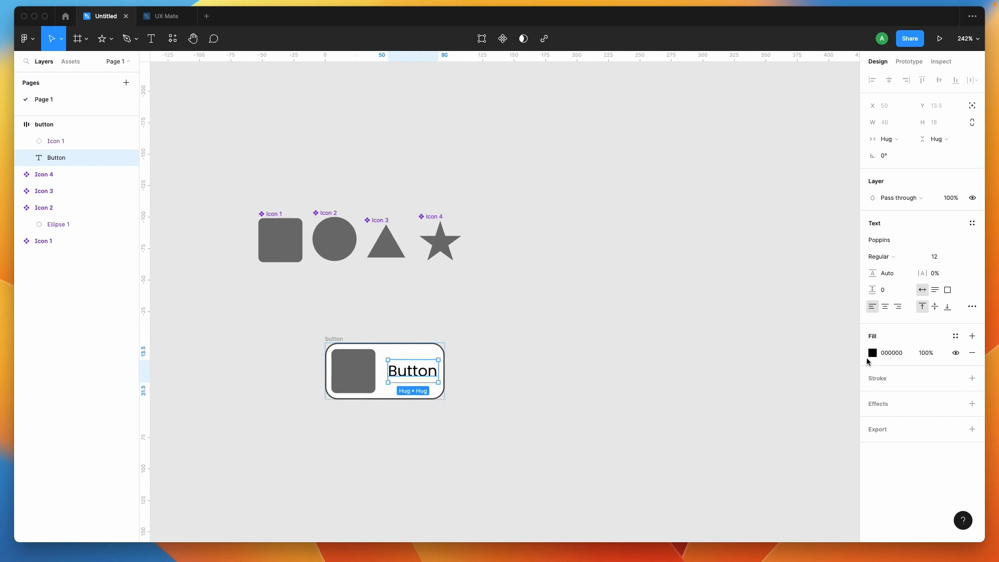
left_click(946, 259)
key("Up")
key("Up")
key("Return")
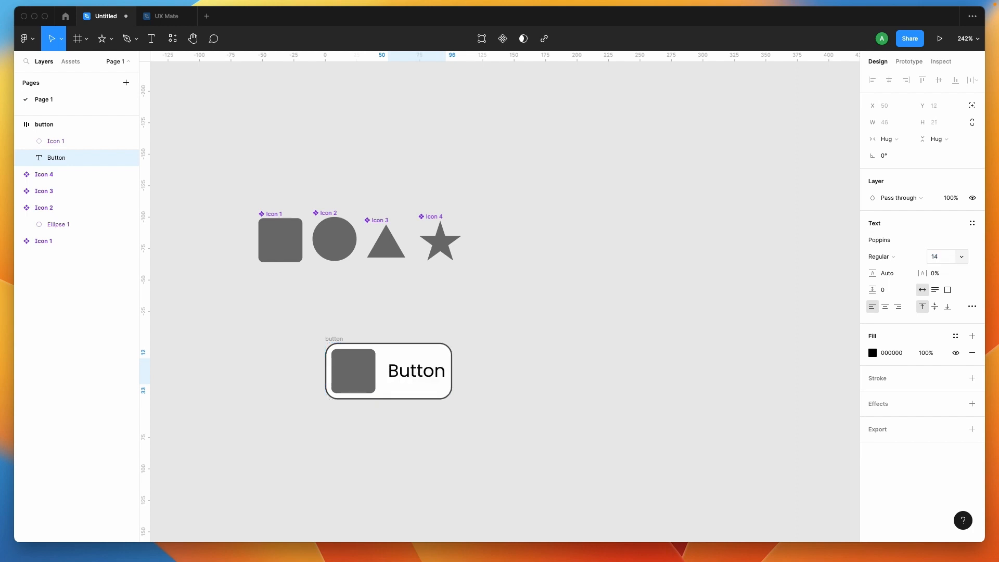
- Set the spacing between items in the button frame's auto layout to 5
left_click(593, 372)
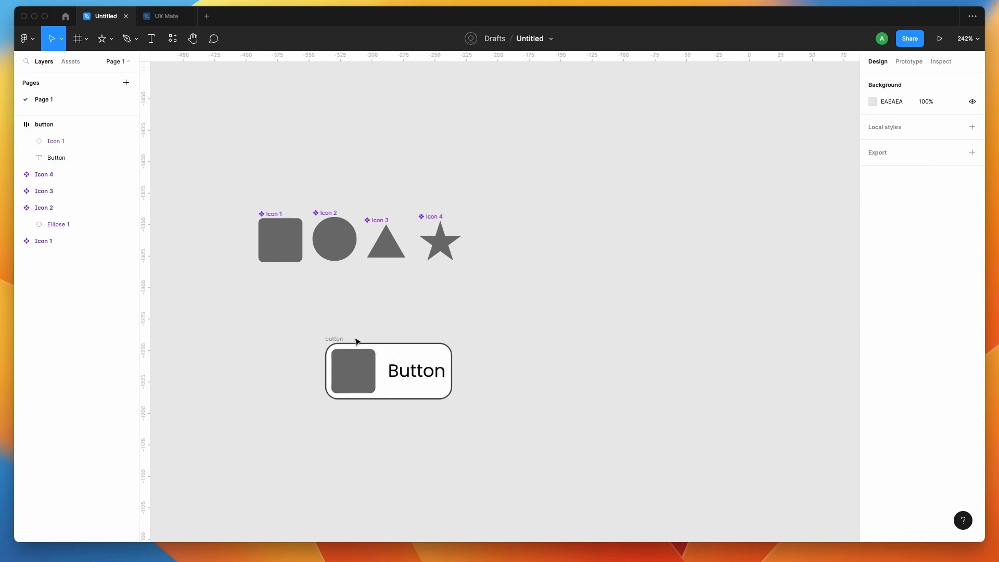
left_click(337, 340)
left_click(889, 252)
type("5")
key("Return")
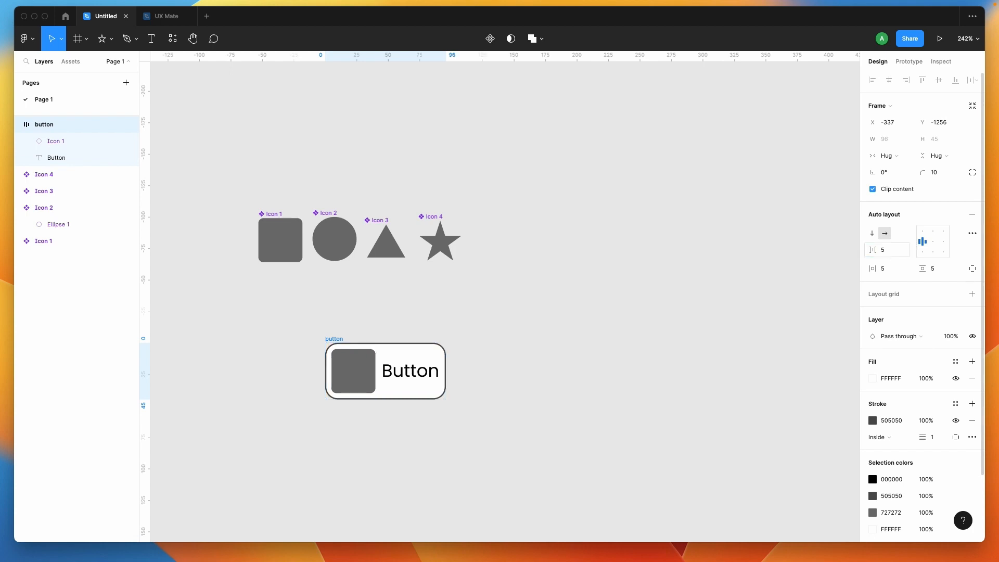
left_click(584, 410)
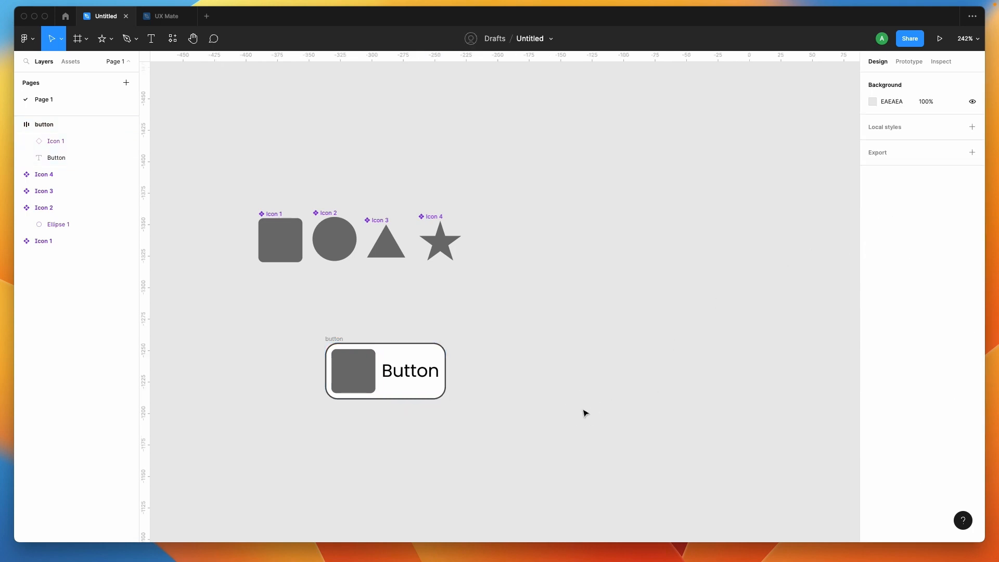
- Shrink the icon instance inside the button frame to about 27 × 27, and set its width to 28
left_click(325, 341)
left_click(349, 370)
scroll(350, 370, "up", 2)
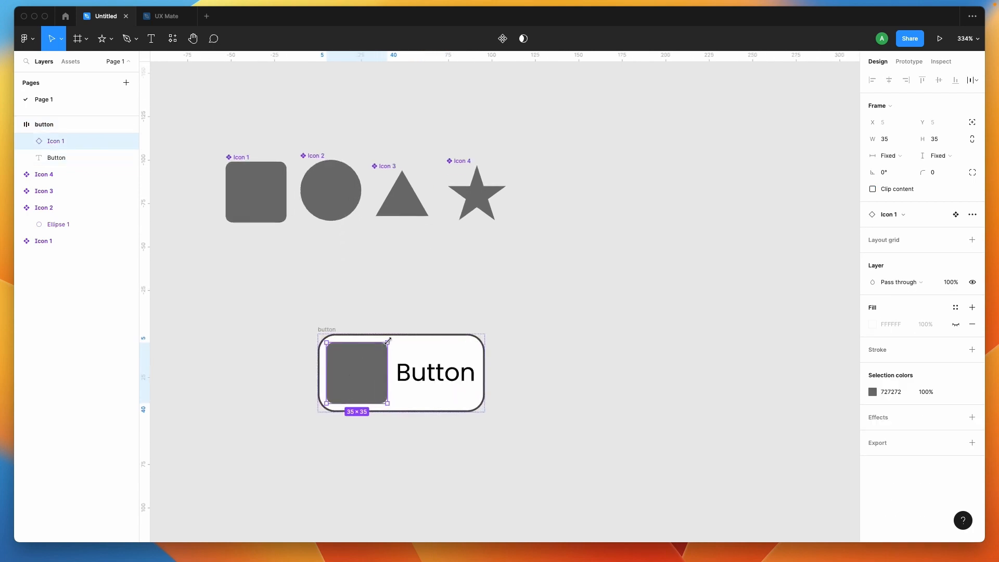
left_click_drag(388, 343, 380, 351)
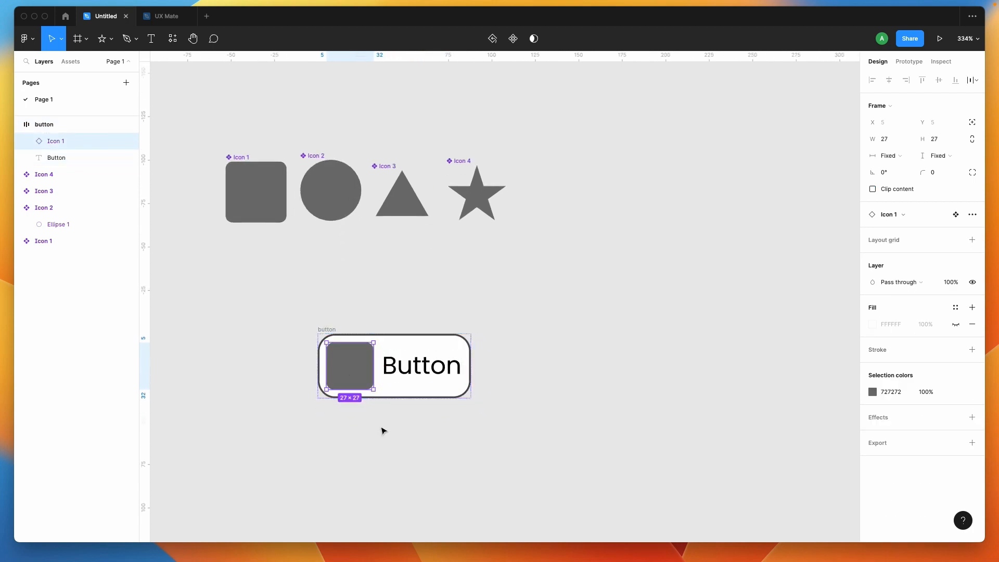
left_click(889, 144)
type("28")
key("Return")
left_click(617, 354)
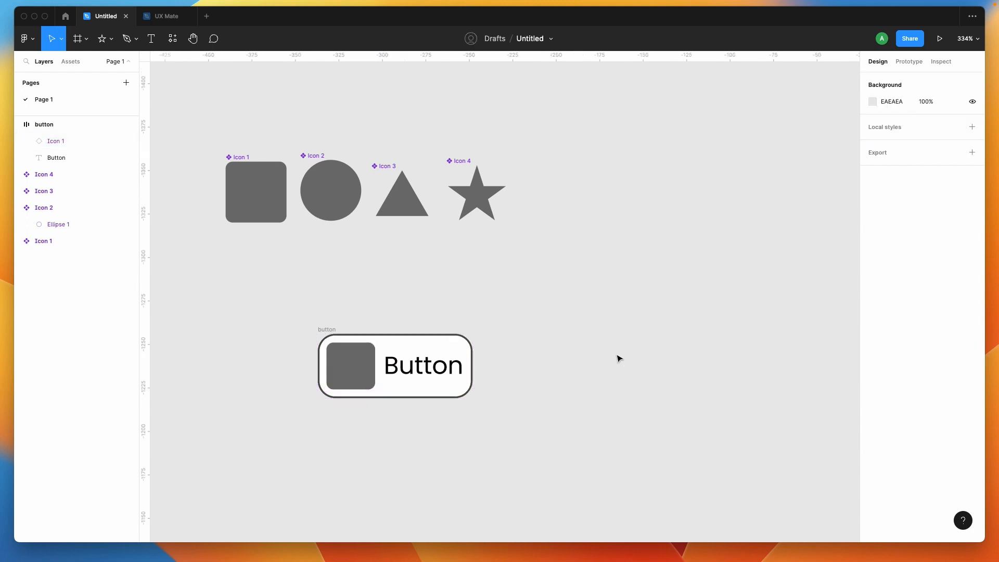
- Set the button frame's corner radius to 5
left_click(462, 341)
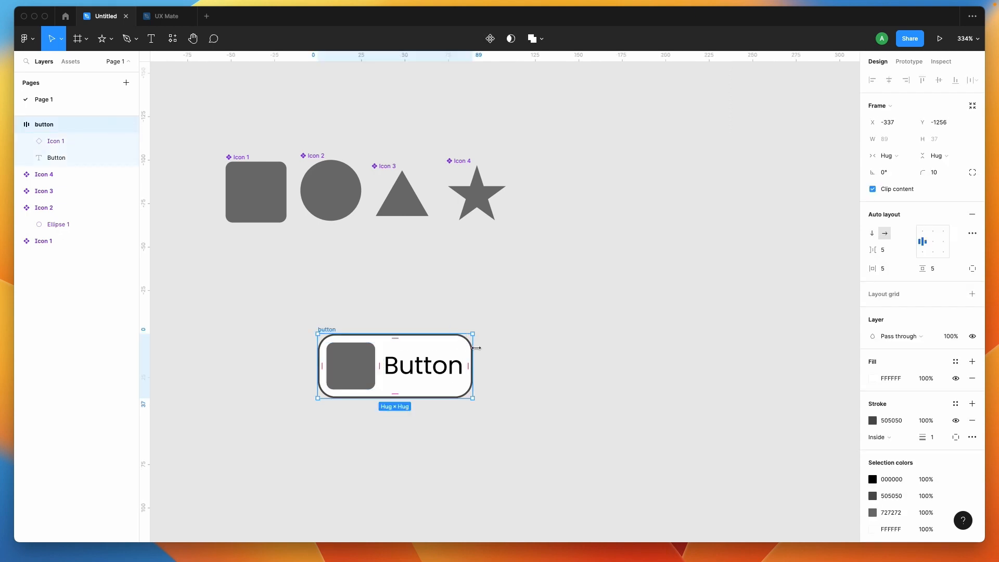
left_click(945, 172)
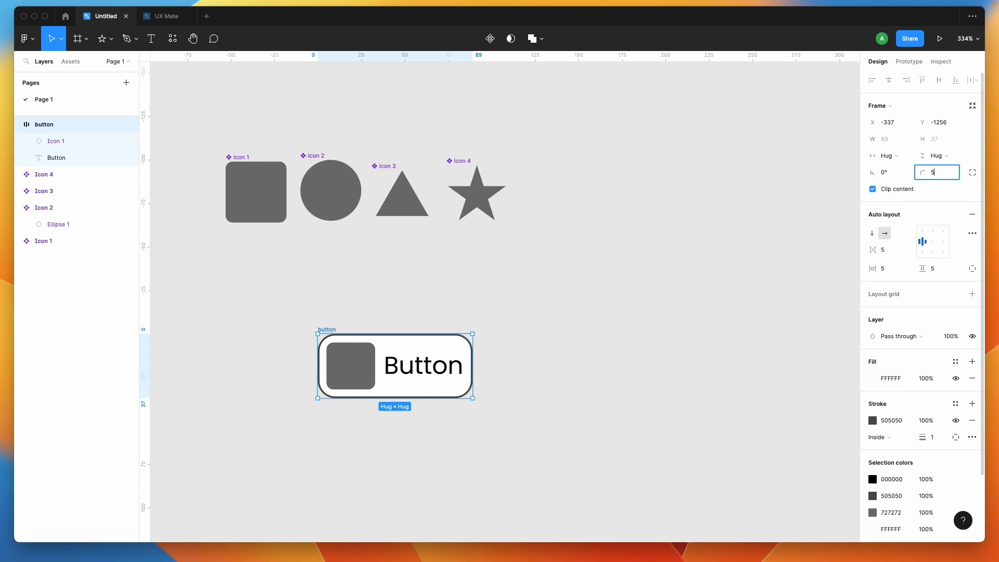
left_click(541, 359)
scroll(541, 359, "down", 1)
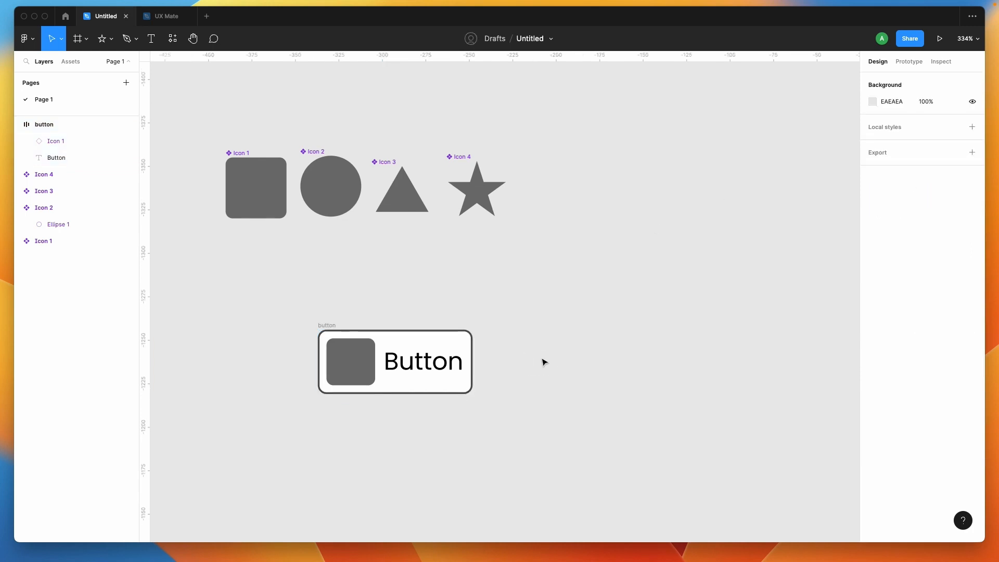
- Convert the button frame into a component and rename it "Button"
left_click(325, 323)
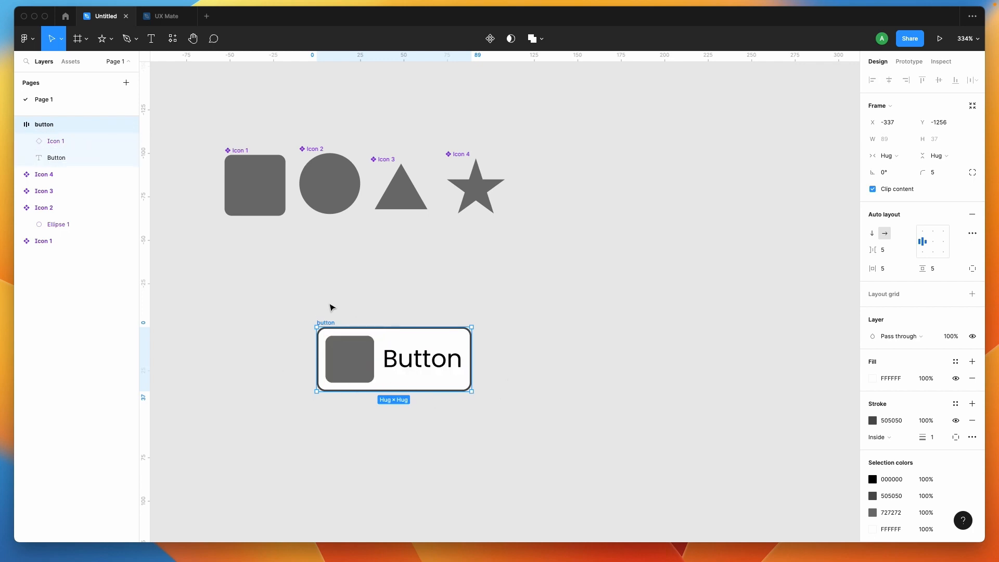
left_click(490, 41)
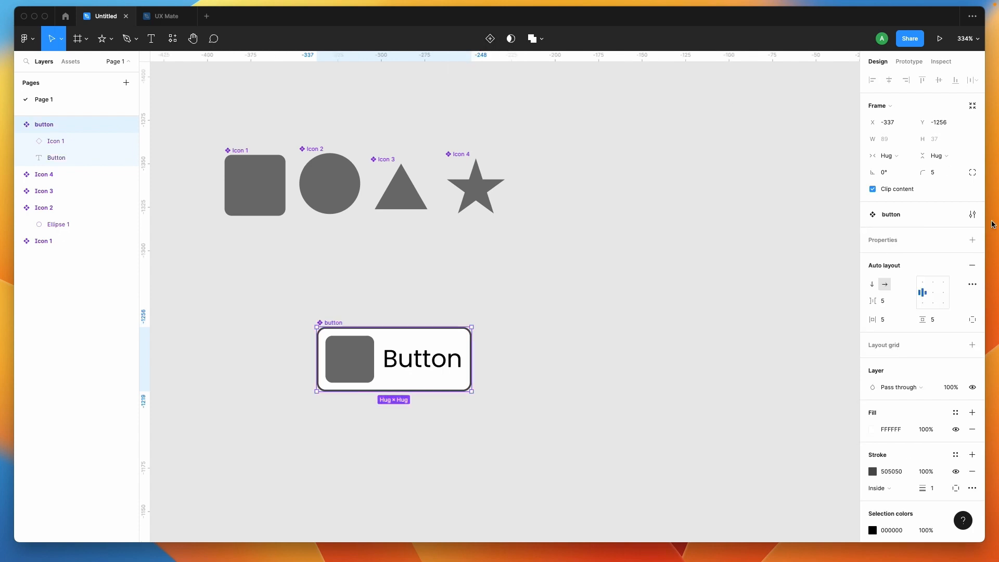
double_click(896, 216)
key("Left")
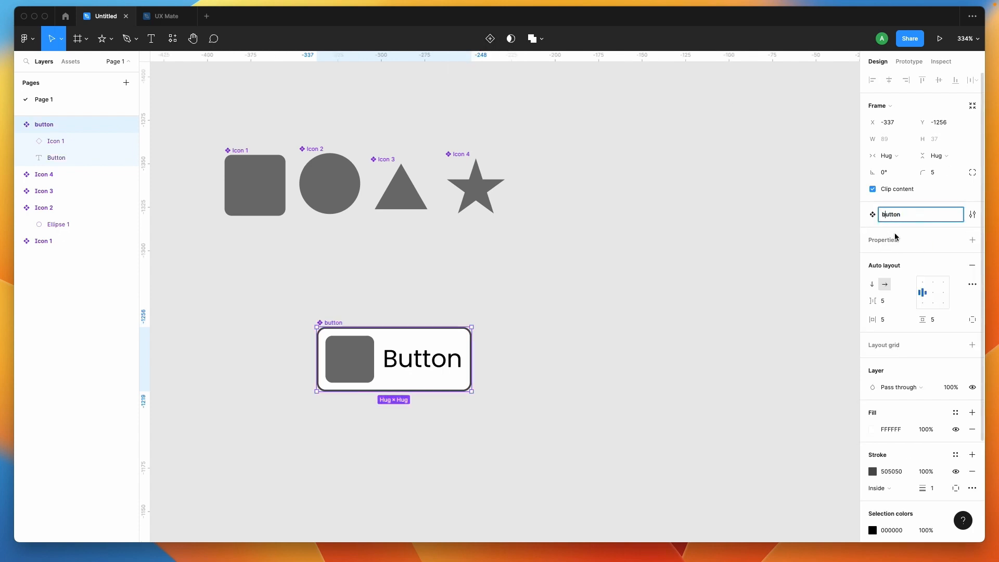
key("Delete")
type("B")
key("Return")
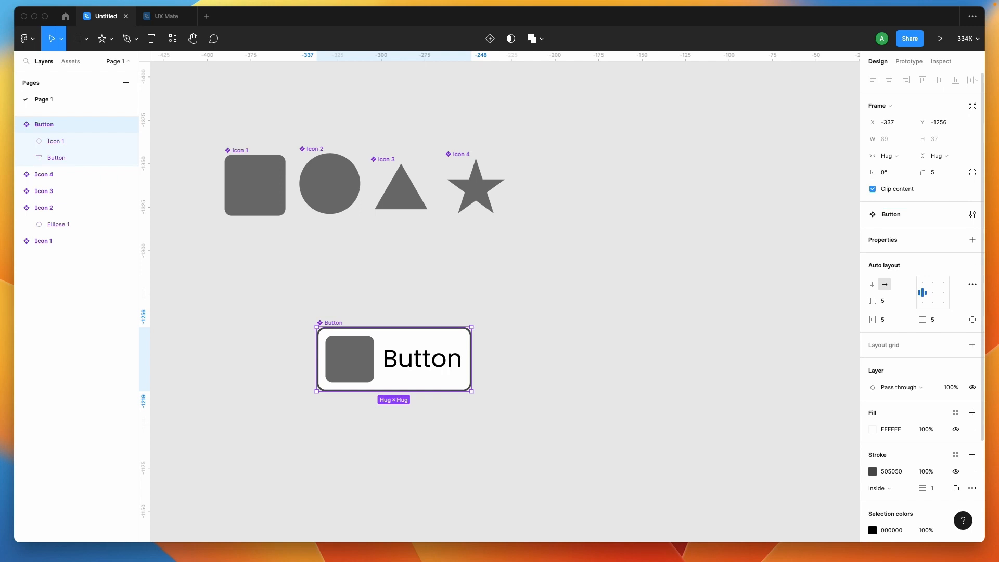
- Move the Button component closer beneath the row of icons, to about X -356, Y -1279
left_click(335, 322)
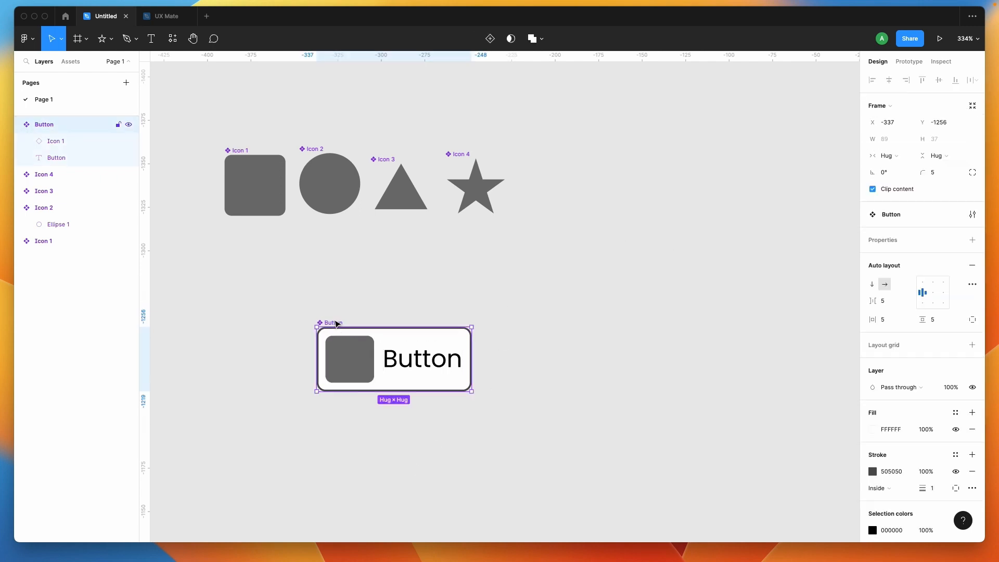
left_click_drag(335, 322, 301, 282)
left_click(297, 395)
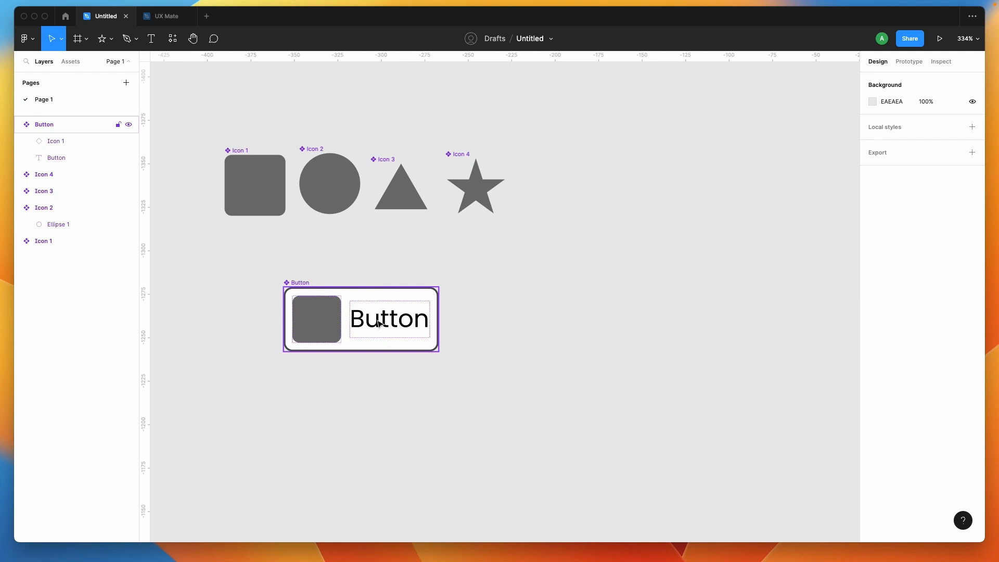
left_click(366, 335)
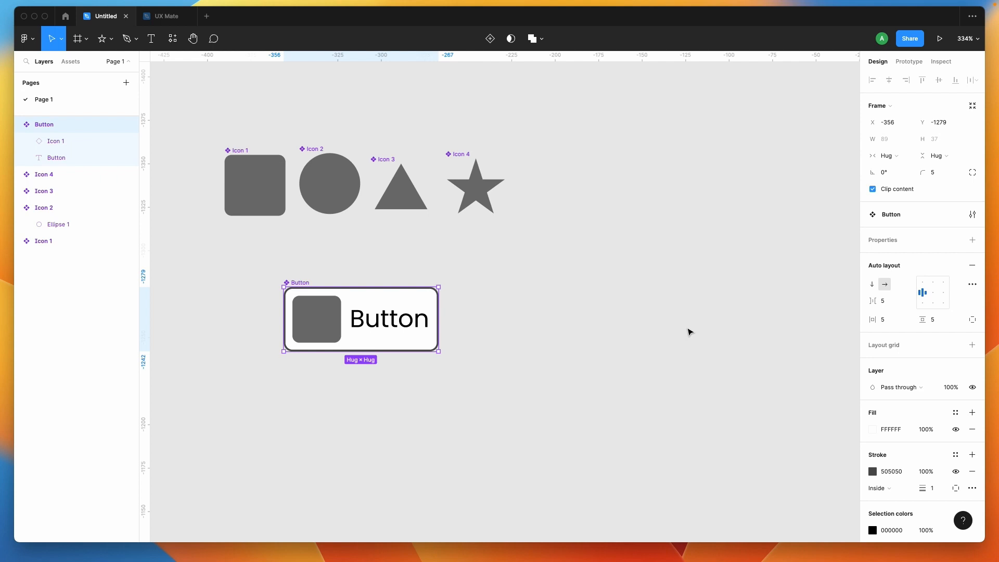
left_click(477, 397)
- Add a variant property to the Button component and name it "Type"
left_click(298, 281)
left_click(971, 240)
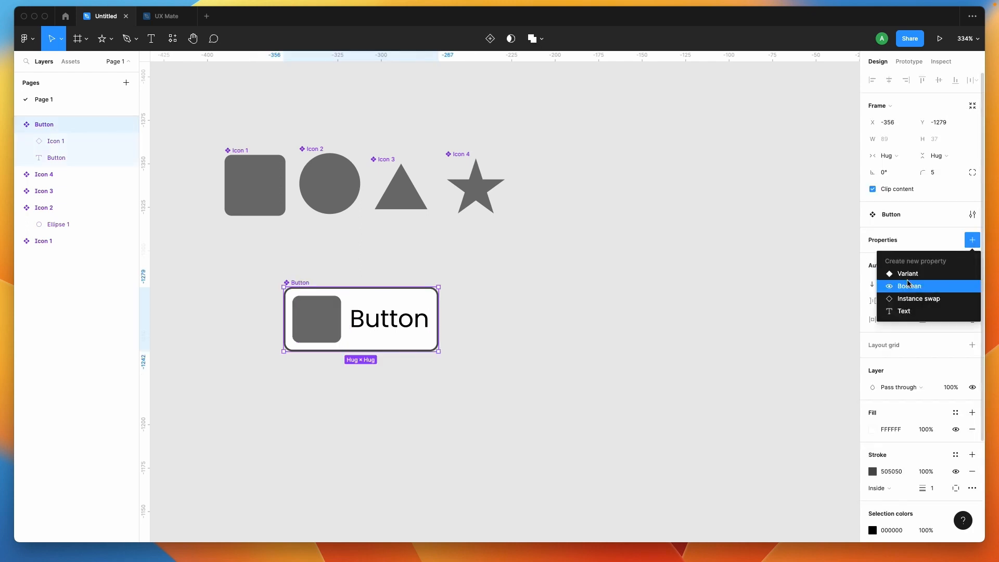
left_click(914, 276)
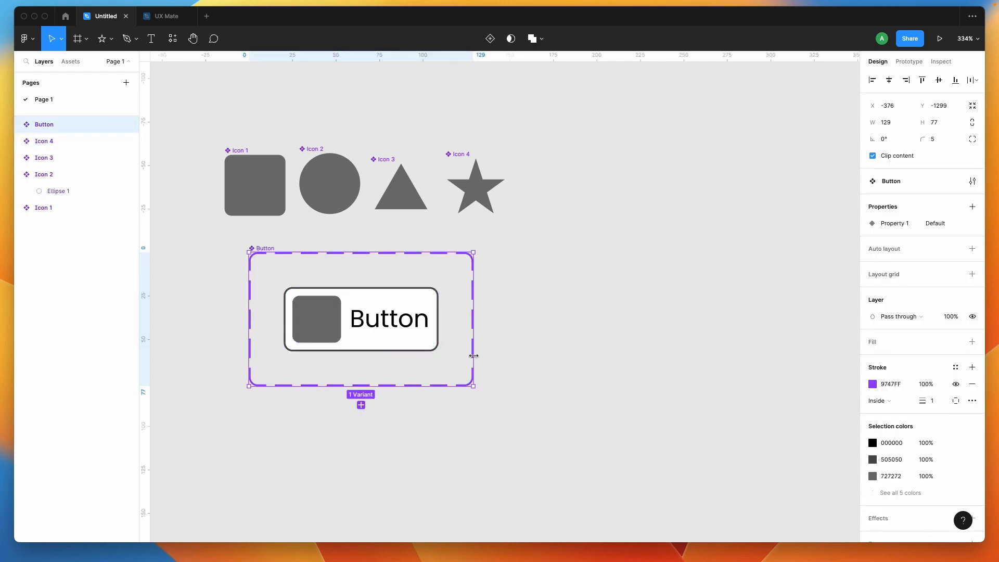
double_click(895, 225)
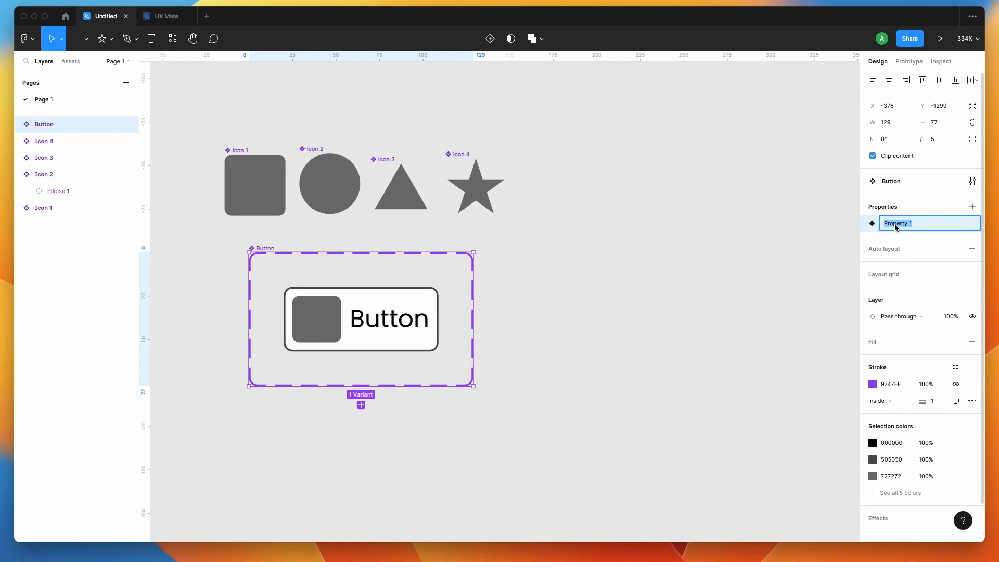
type("Type")
key("Return")
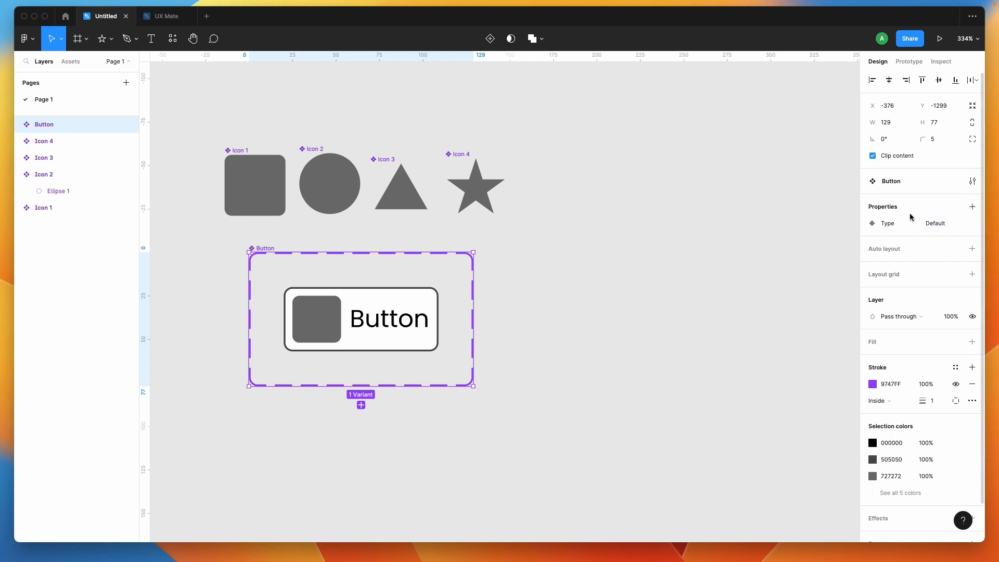
double_click(935, 225)
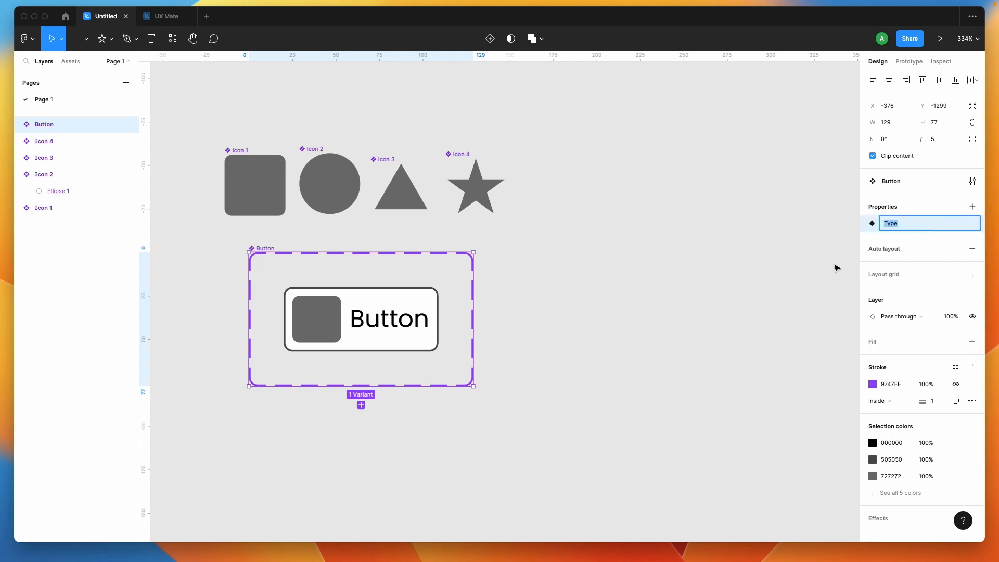
left_click(851, 260)
- Add a second variant to the Button component set and set its Type value to "Icon Only"
left_click(400, 321)
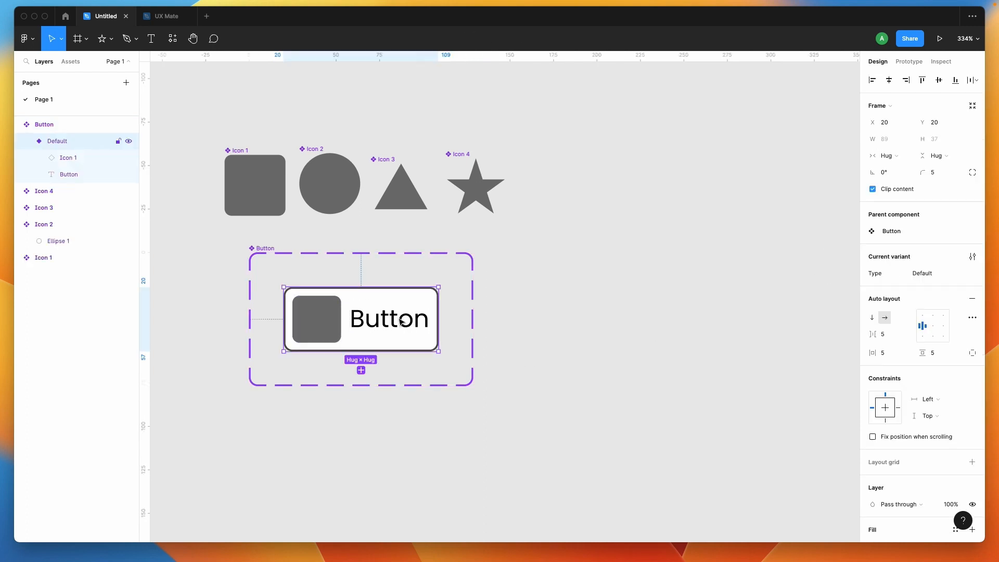
left_click(388, 365)
left_click(260, 248)
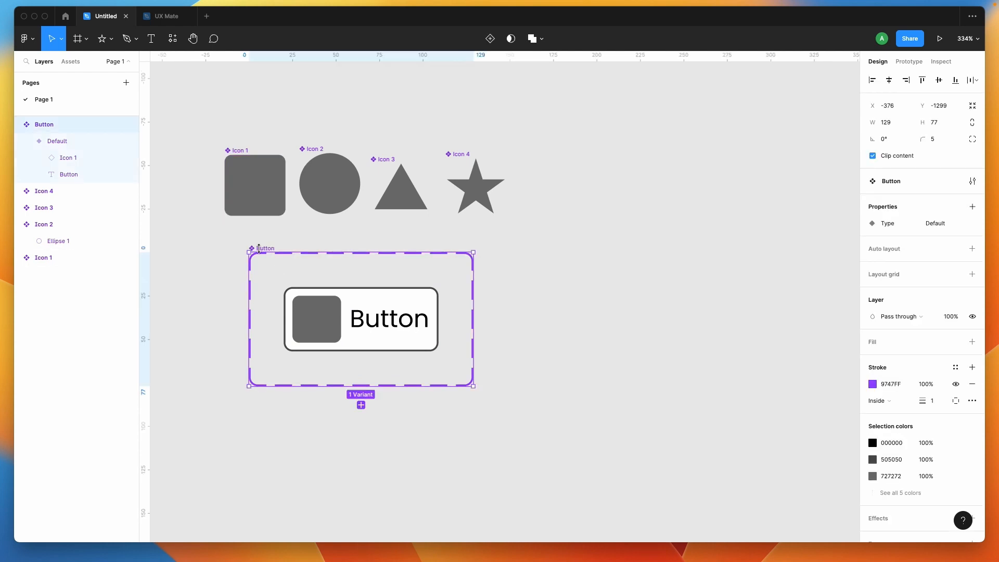
left_click(361, 405)
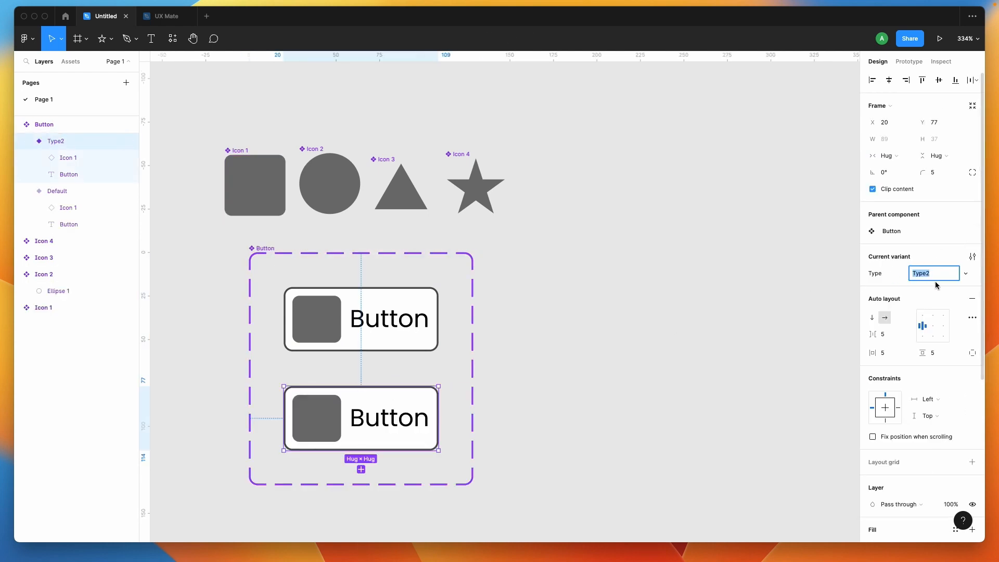
type("Icon Only")
key("Return")
left_click(777, 369)
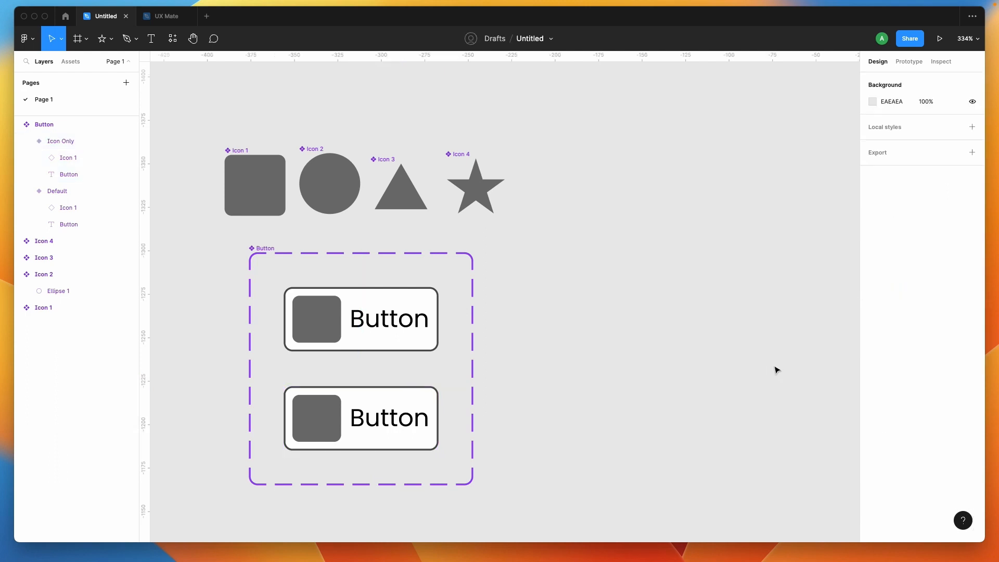
- Delete the text label from the Icon Only variant
left_click(379, 419)
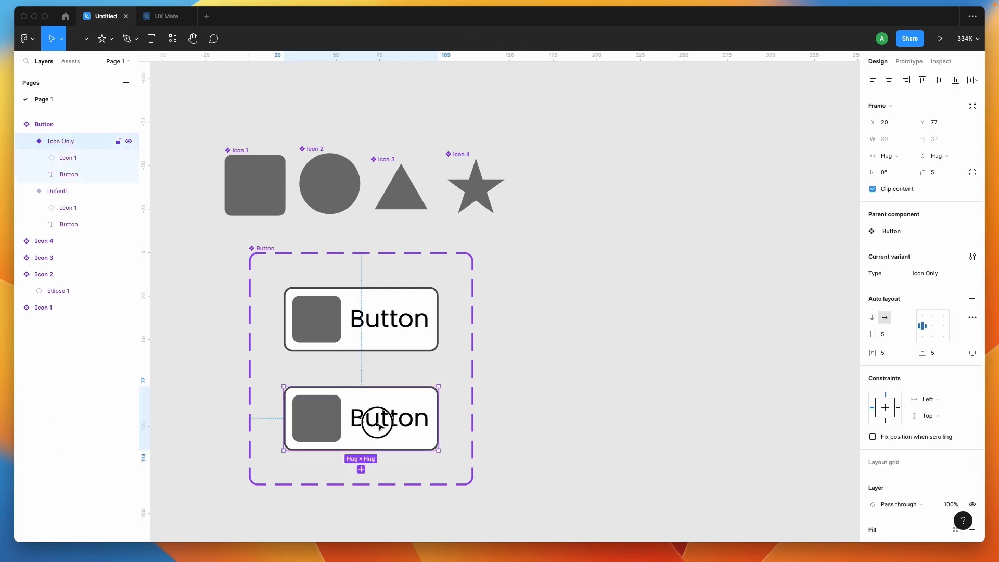
double_click(379, 425)
key("Delete")
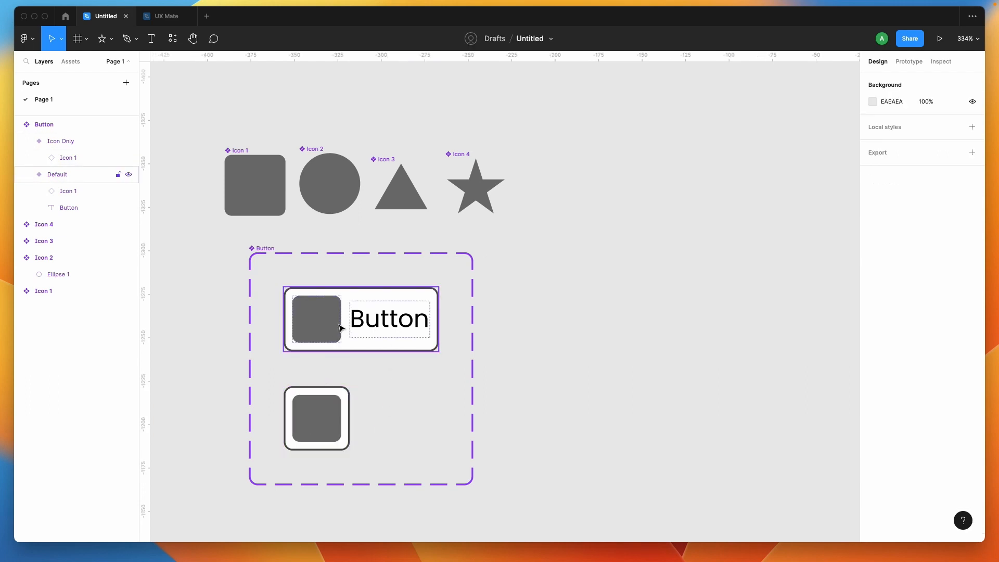
scroll(420, 348, "down", 1)
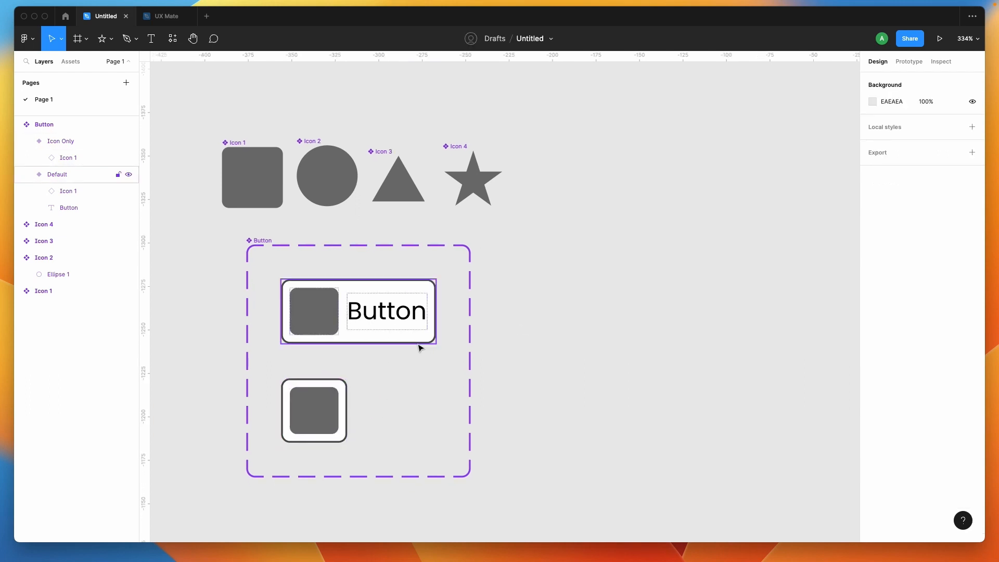
left_click(315, 411)
left_click(586, 343)
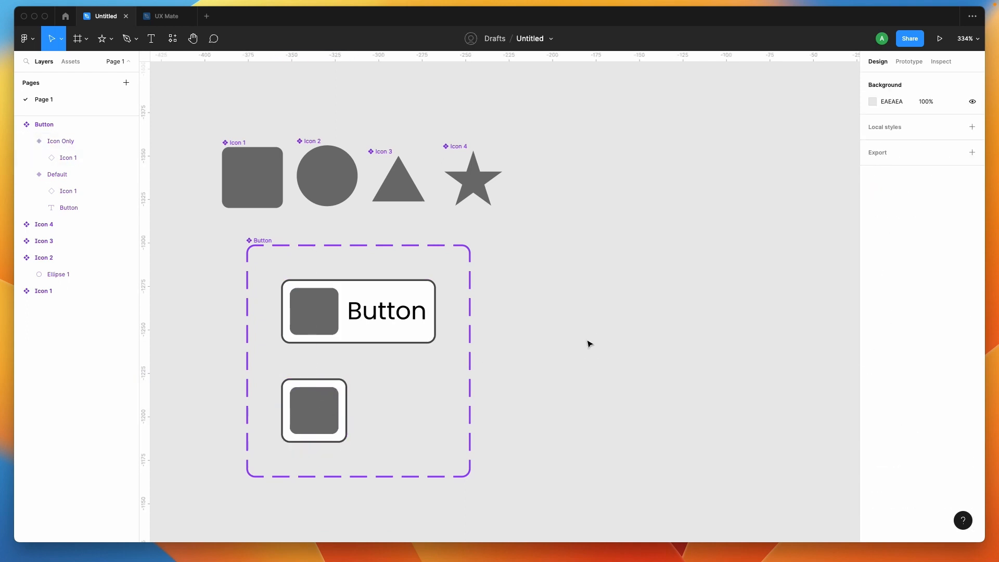
- Place an instance of the Default button variant on the empty canvas to the right of the component set
scroll(588, 343, "down", 3)
scroll(589, 344, "right", 2)
left_click(392, 302)
left_click_drag(391, 302, 741, 302)
left_click(647, 368)
scroll(646, 369, "right", 2)
key("super+z")
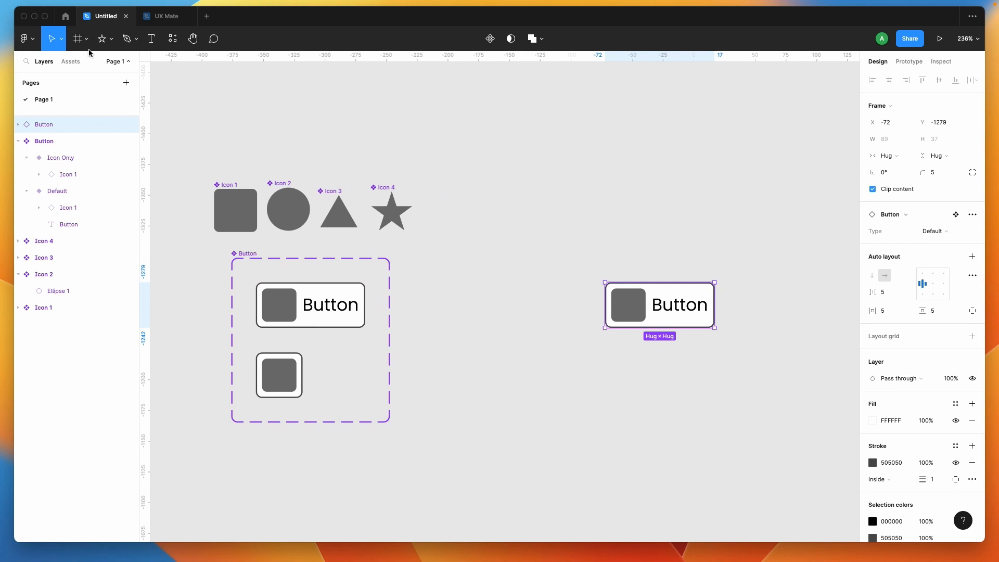
- Draw a frame of about 140 × 124 around the Button instance and move it slightly up and to the left
left_click(80, 43)
left_click_drag(589, 251, 761, 403)
left_click_drag(591, 248, 560, 238)
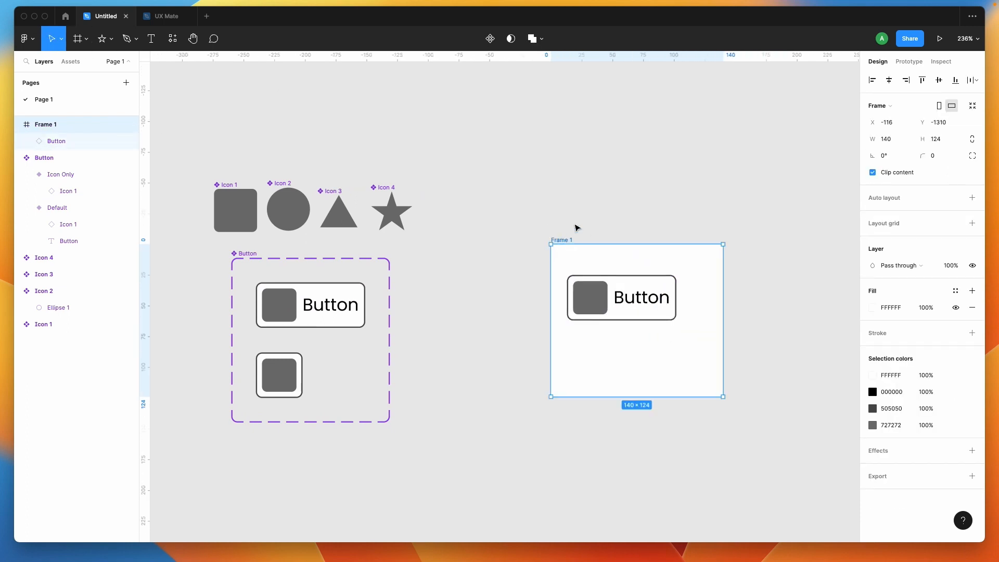
- Switch the Button instance inside the new frame to the Icon Only type
left_click(611, 293)
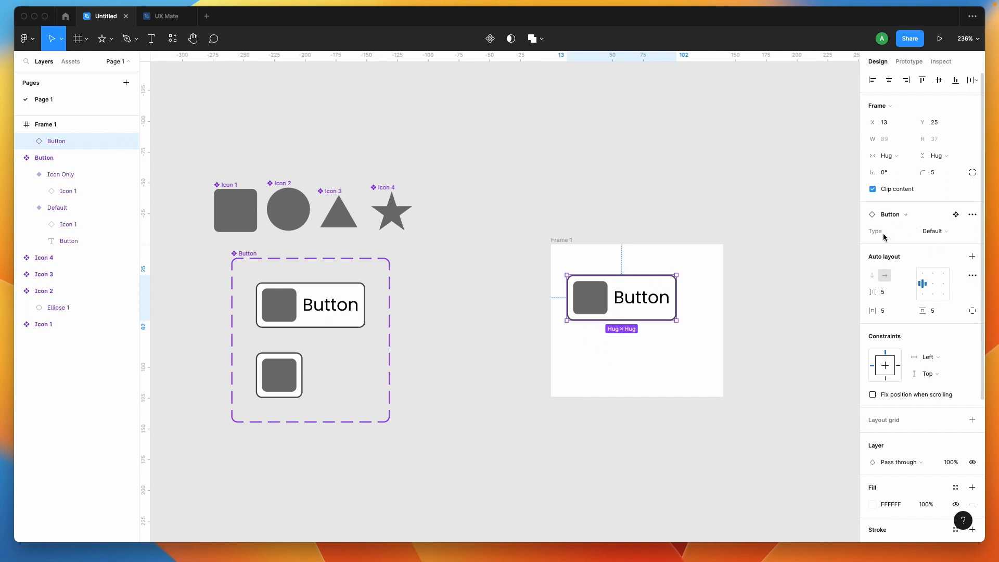
left_click(953, 232)
left_click(948, 243)
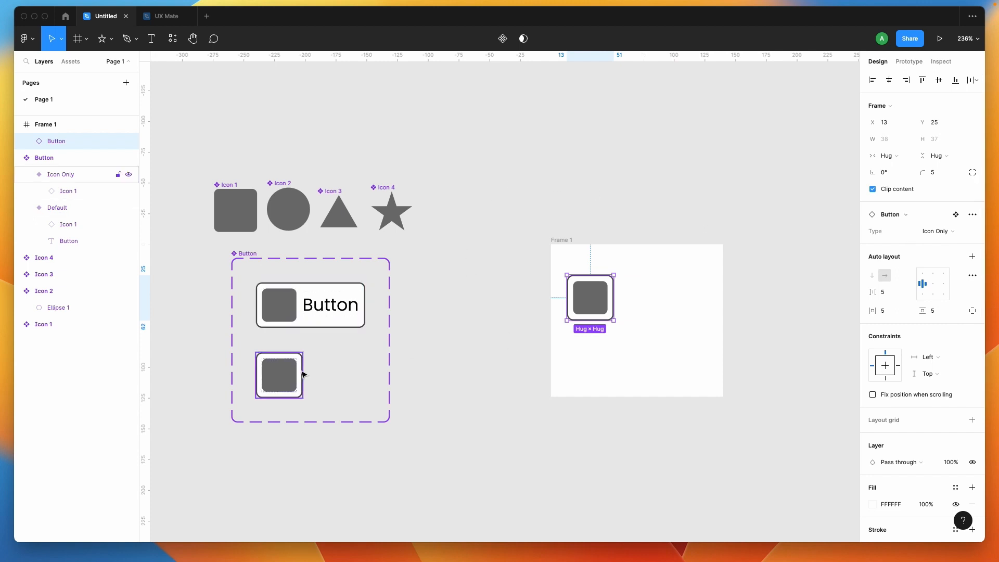
left_click(330, 309)
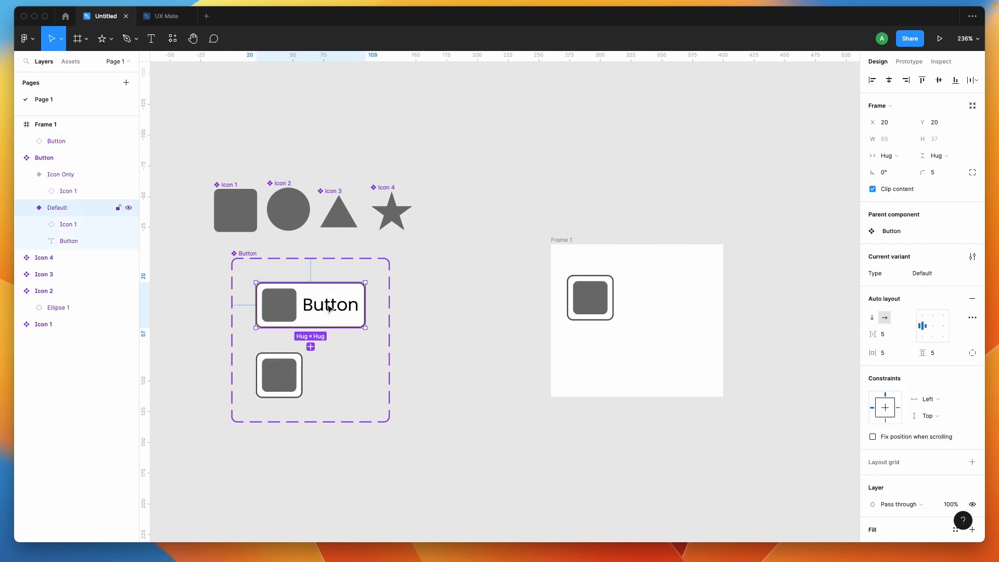
left_click(298, 372)
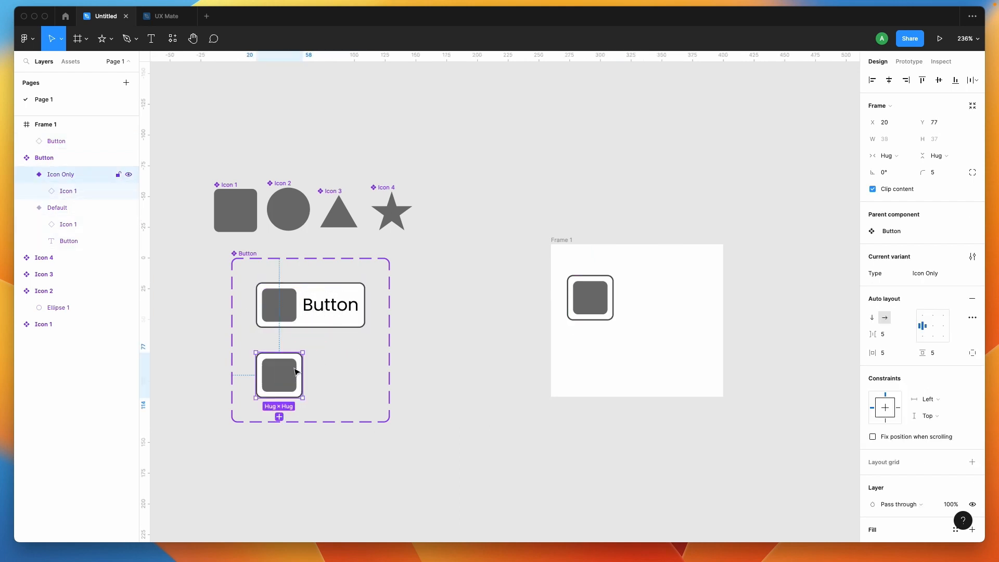
- Add a variant based on the Default button, name its type Text Only, and delete its icon
left_click(314, 330)
left_click(310, 351)
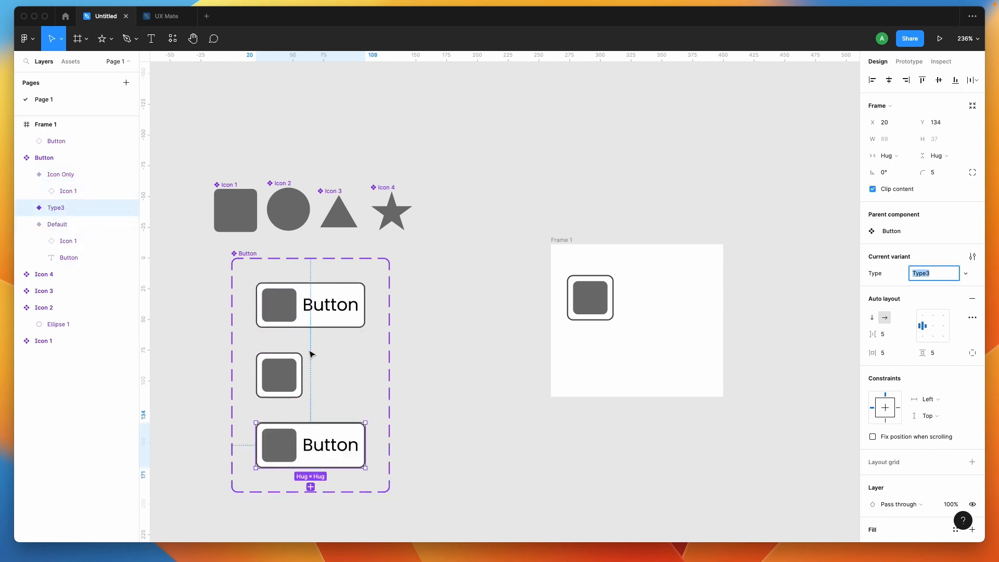
type("T")
key("Return")
left_click(291, 450)
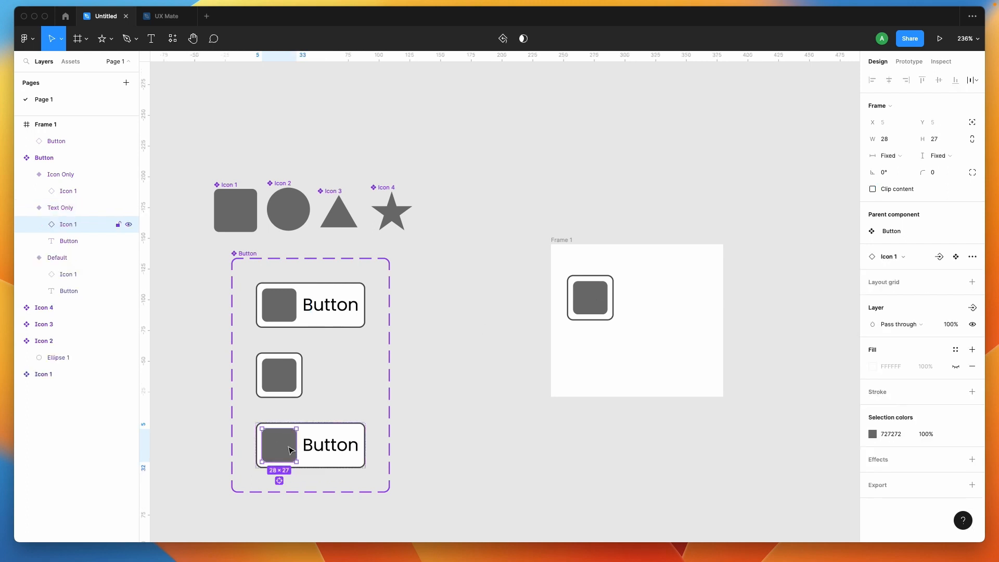
key("Delete")
- Switch the Button instance in Frame 1 to the Text Only type
left_click(591, 297)
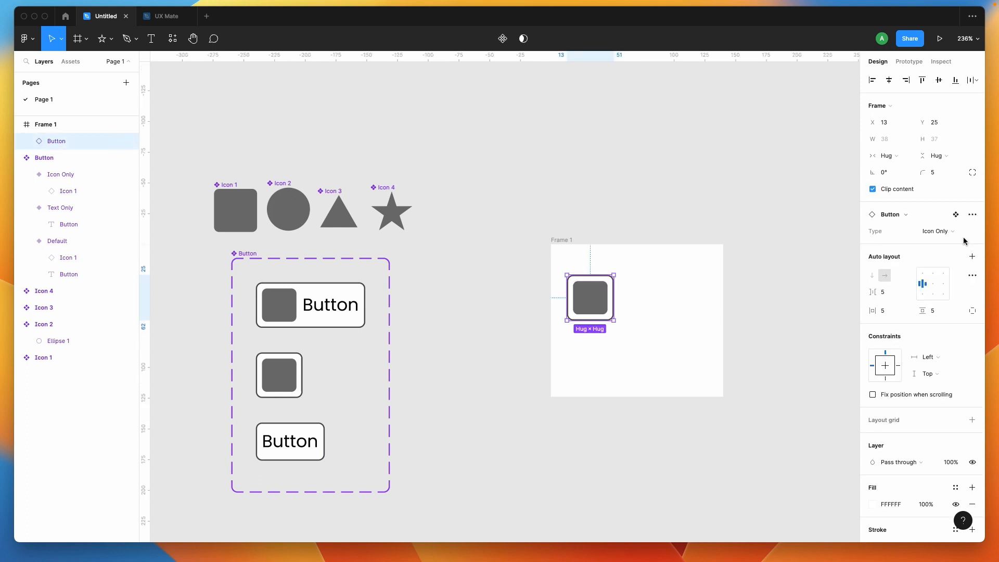
left_click(937, 231)
left_click(936, 242)
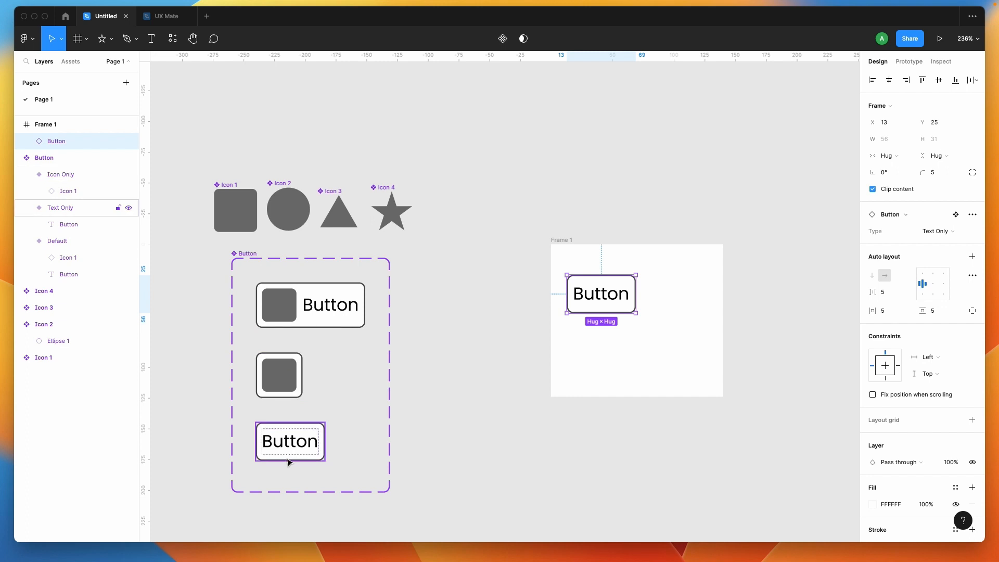
- Delete the Text Only and Icon Only variants from the Button component set
left_click(301, 449)
left_click(287, 391, "shift")
key("Delete")
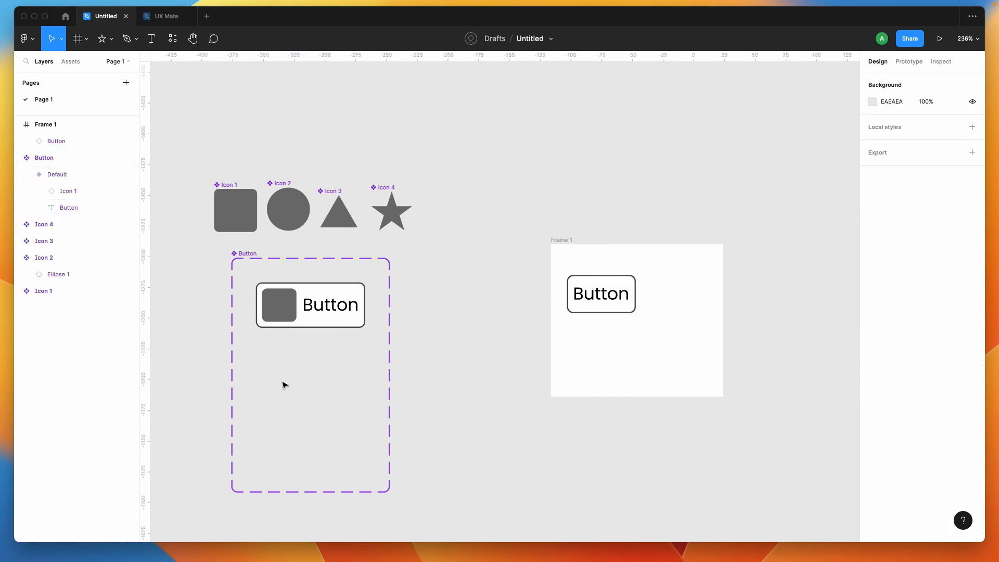
- Reset the Button instance in Frame 1 to the component's default variant
left_click(571, 302)
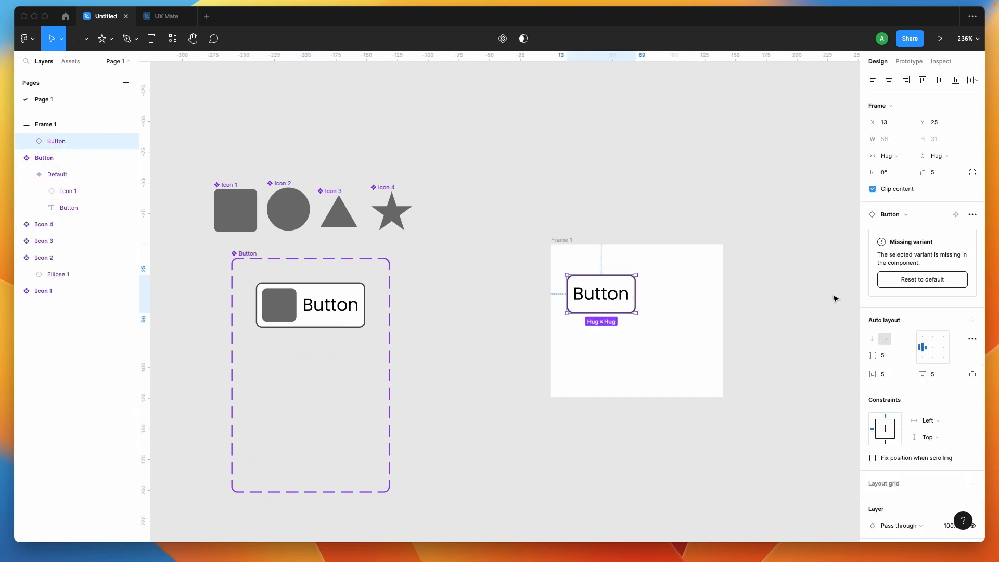
left_click(929, 281)
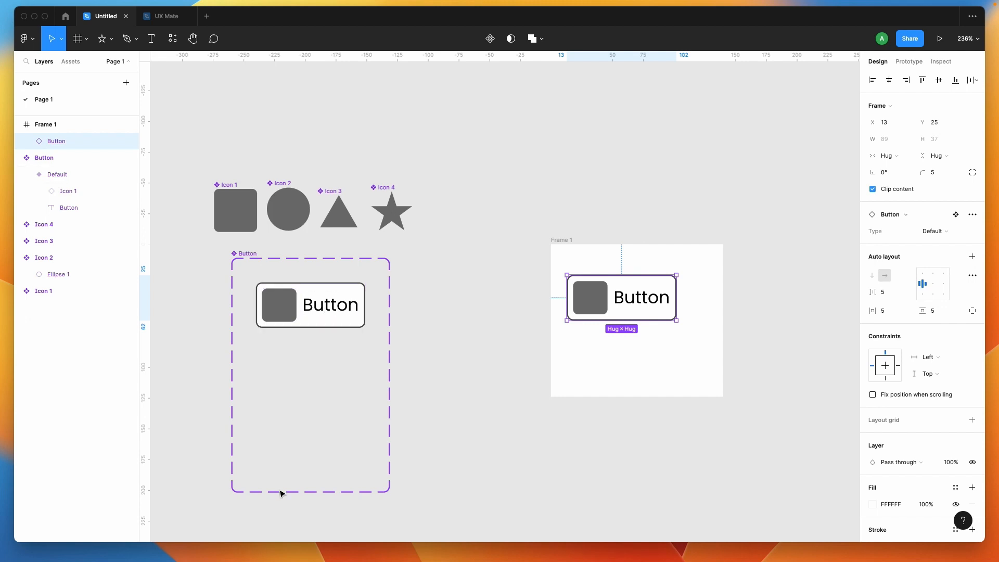
left_click(457, 429)
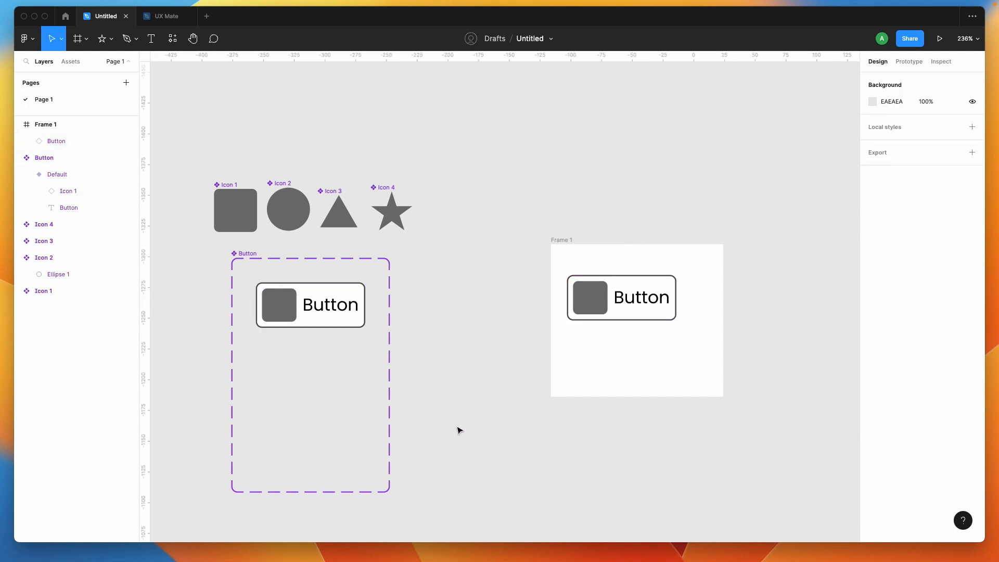
- Give the Default button variant a fixed height of 38
left_click(301, 308)
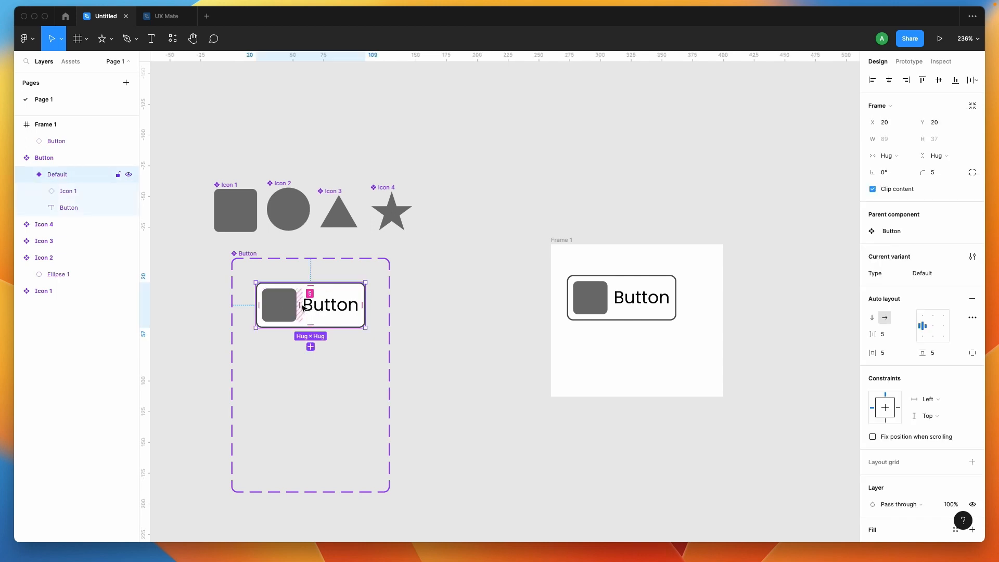
left_click(953, 156)
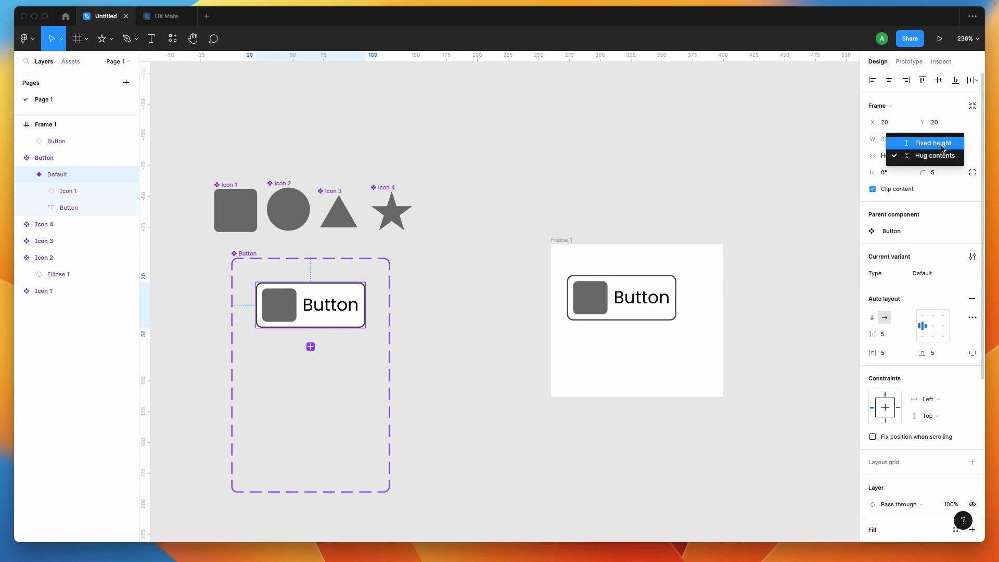
left_click(950, 141)
left_click(950, 143)
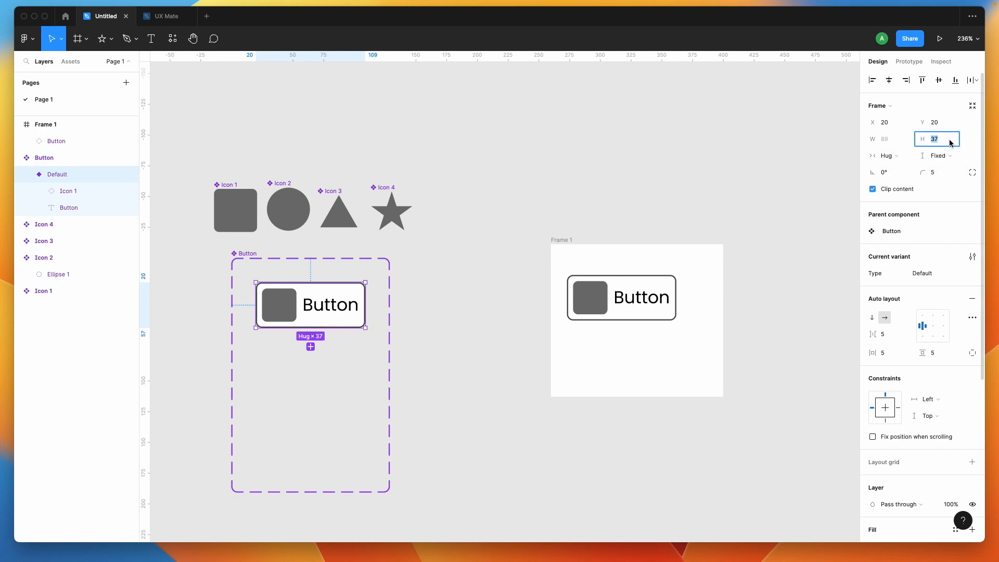
type("38")
key("Return")
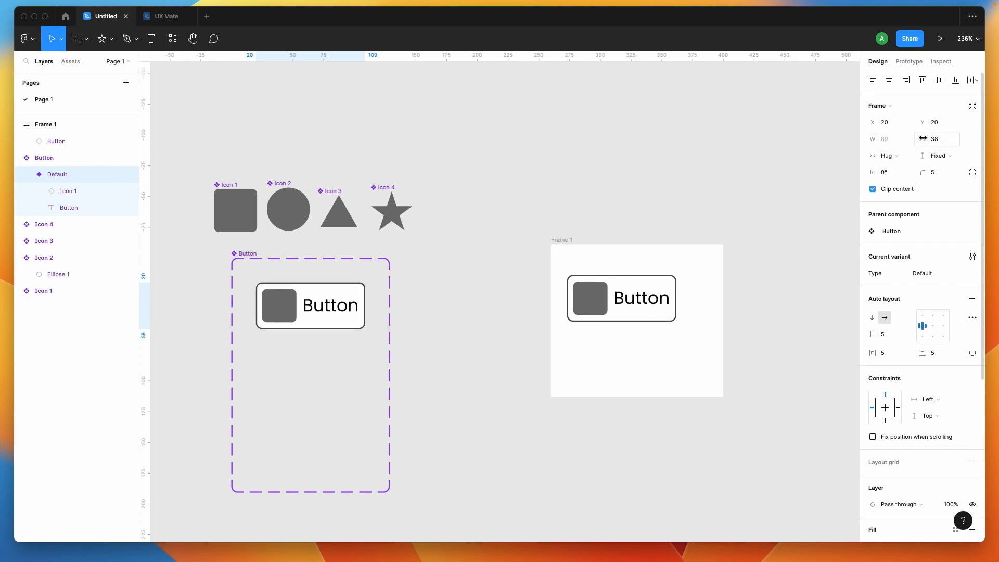
left_click(464, 316)
- Check the instance swap choices for the nested icon inside the Button instance in Frame 1
left_click(353, 306)
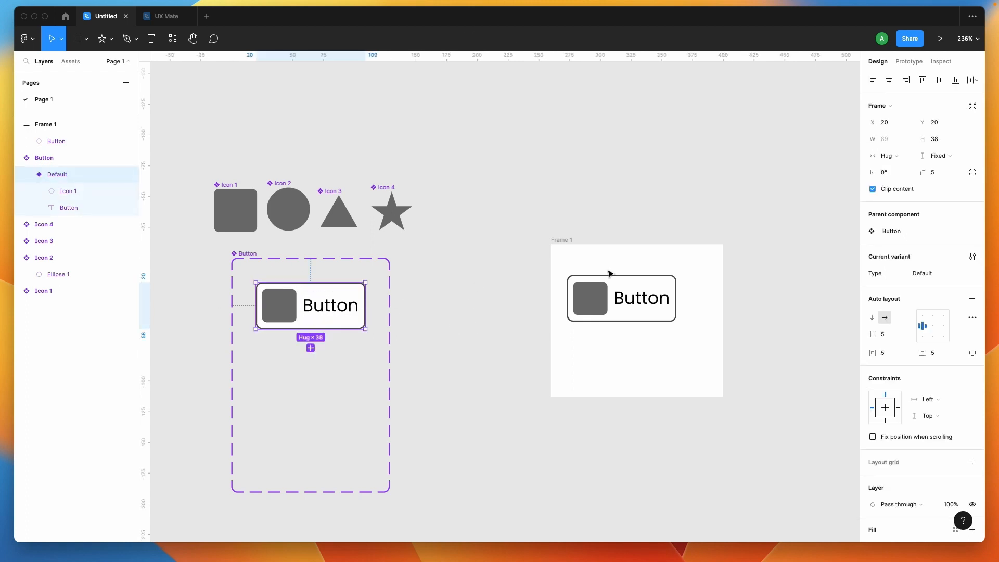
left_click(286, 299)
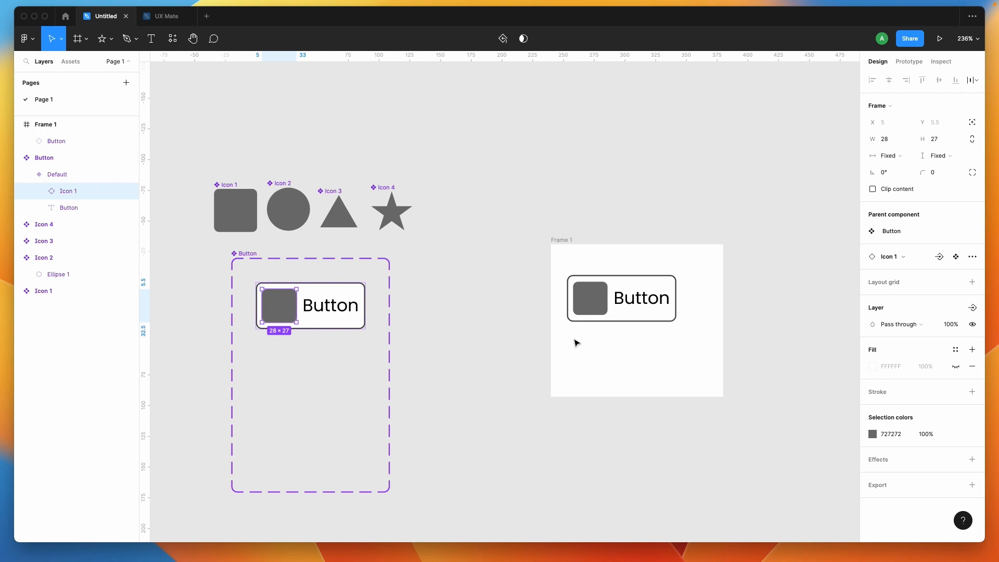
double_click(579, 304)
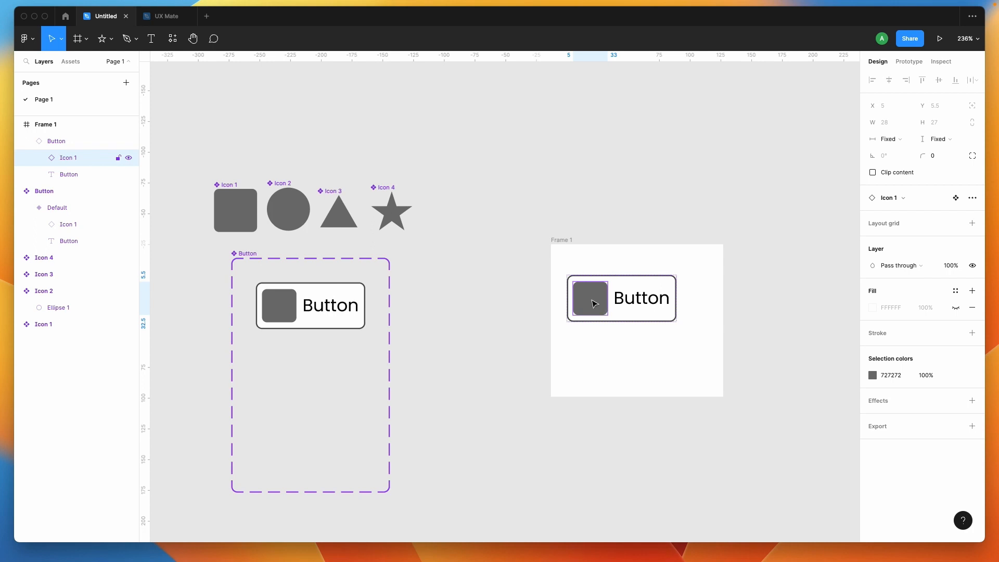
left_click(904, 197)
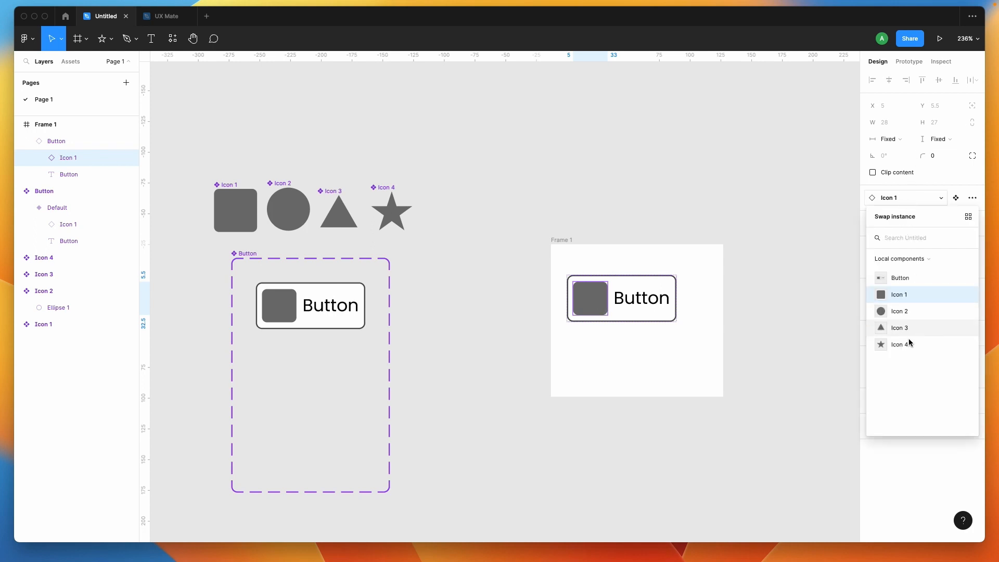
left_click(683, 425)
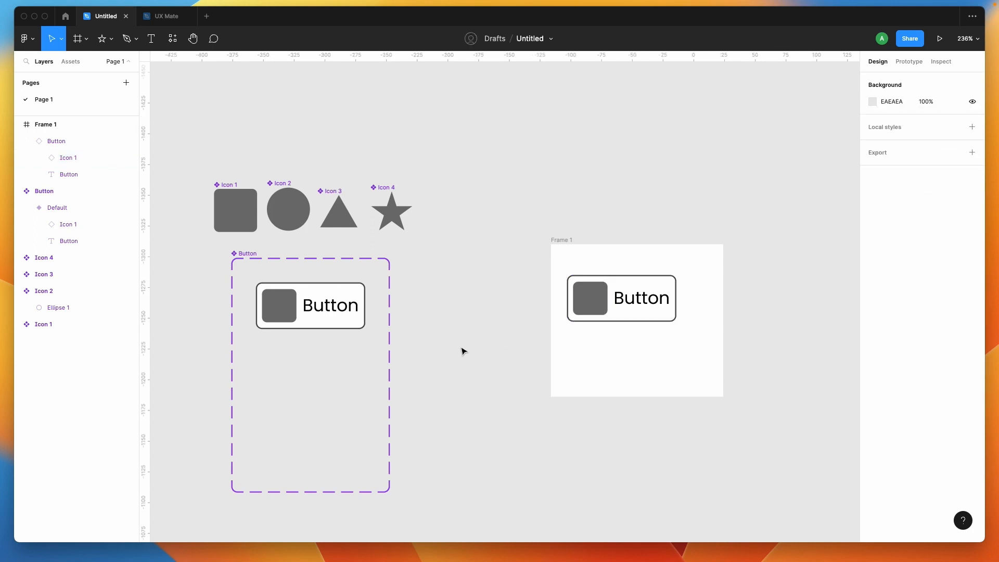
- Start an instance swap property named Icon for the nested icon of the Default button variant
left_click(654, 309)
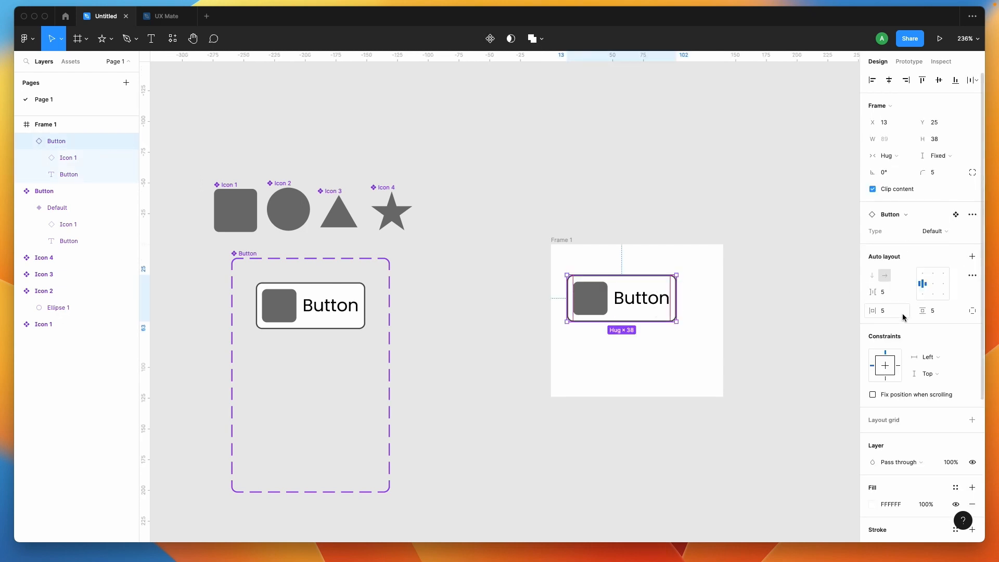
left_click(321, 311)
left_click(281, 310)
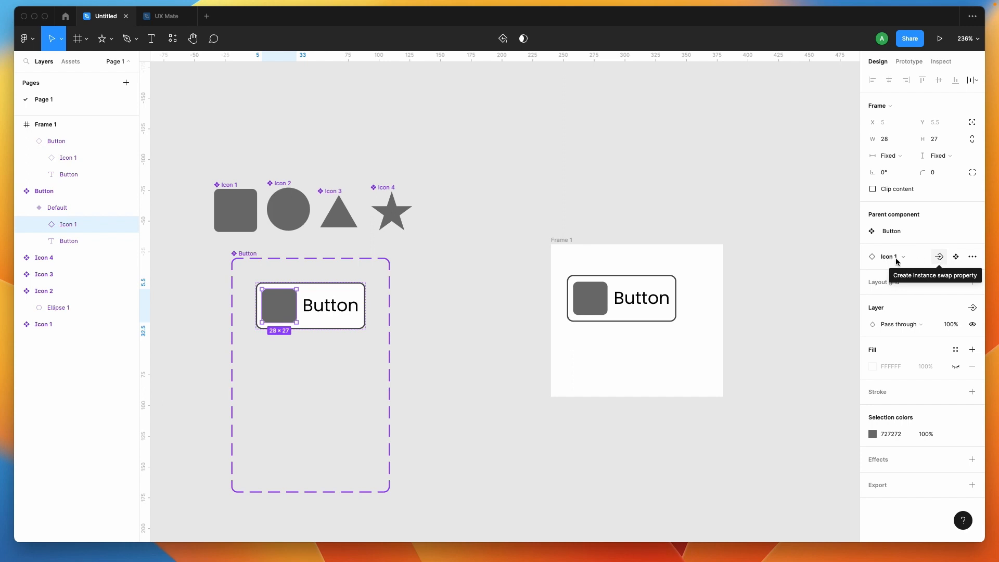
left_click(940, 257)
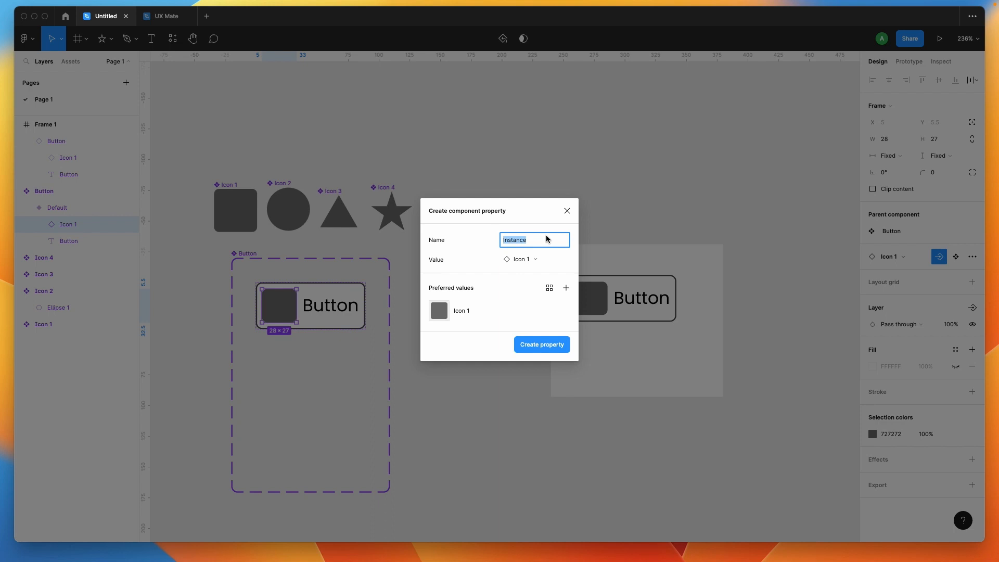
type("Ic")
- Add Icon 2, Icon 3 and Icon 4 to the preferred values alongside Icon 1 and create the Icon property
left_click(565, 289)
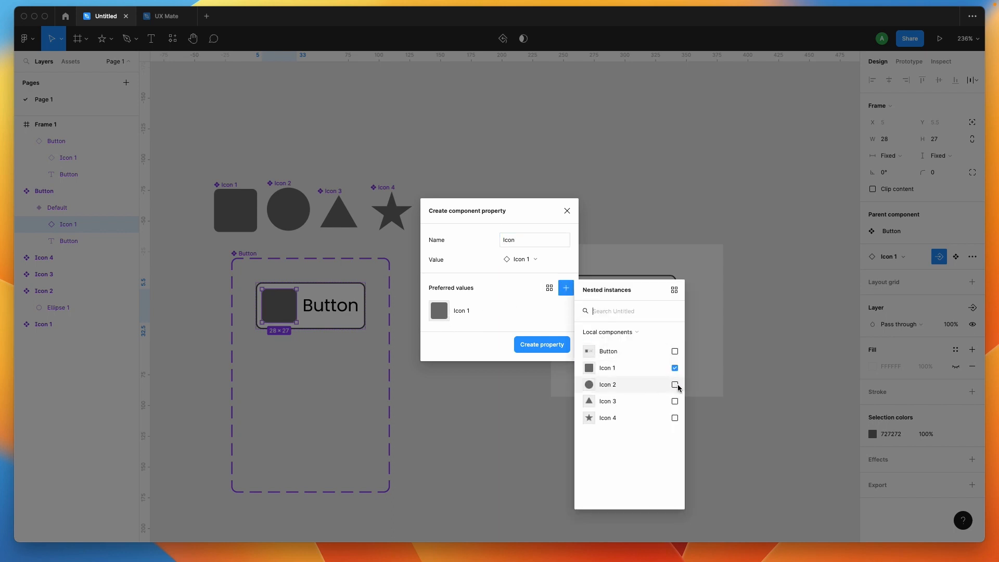
left_click(675, 385)
left_click(676, 401)
left_click(675, 418)
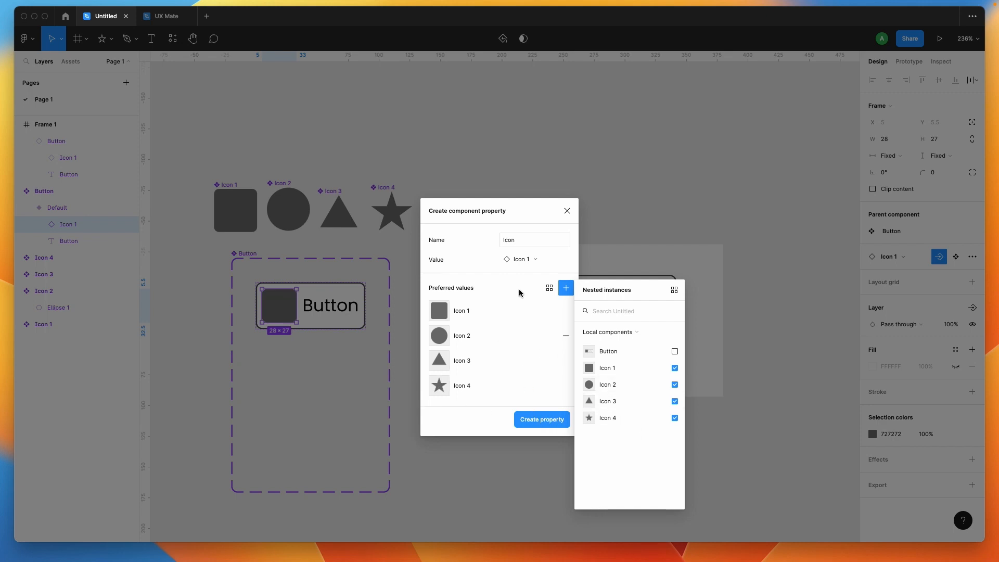
left_click(538, 350)
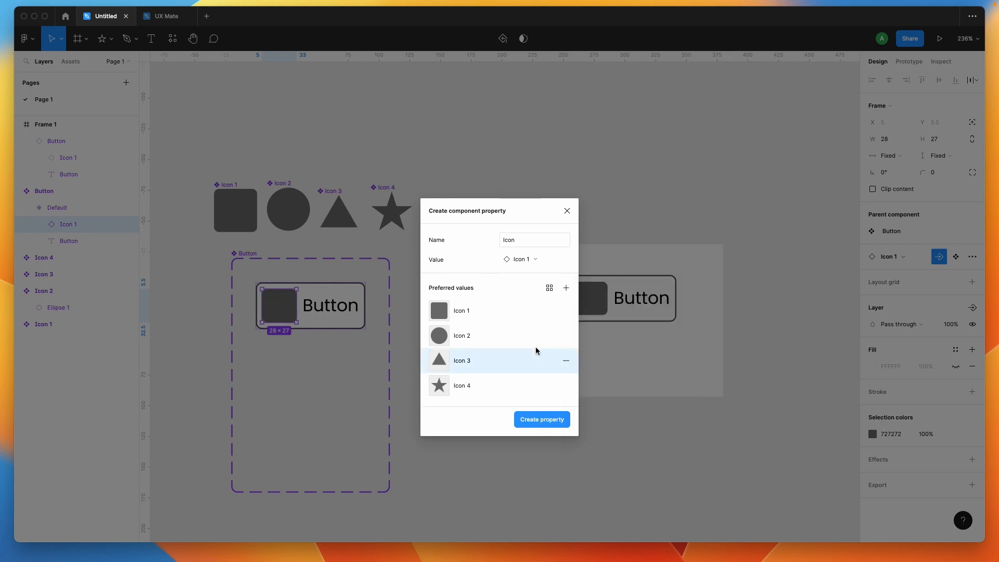
left_click(475, 310)
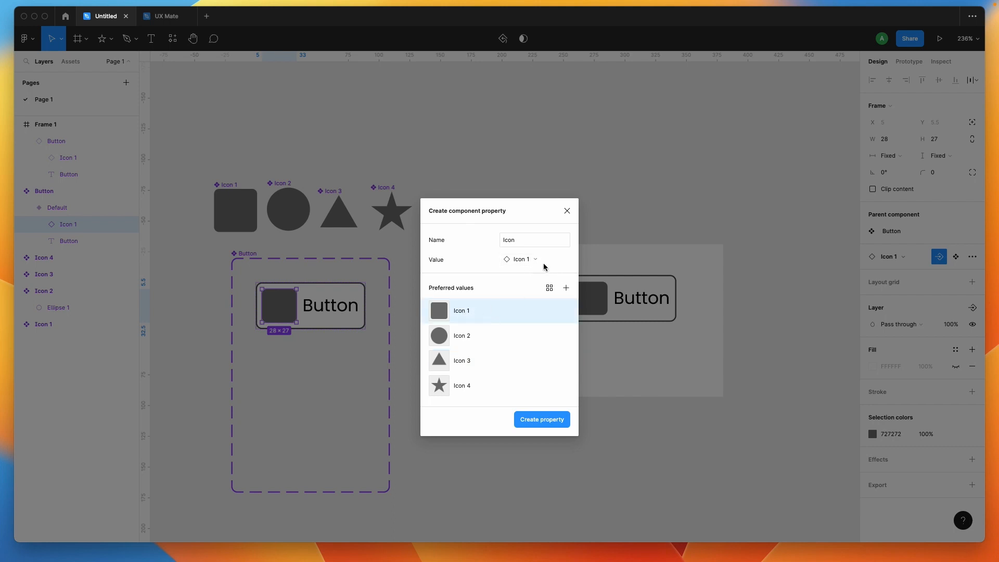
left_click(539, 420)
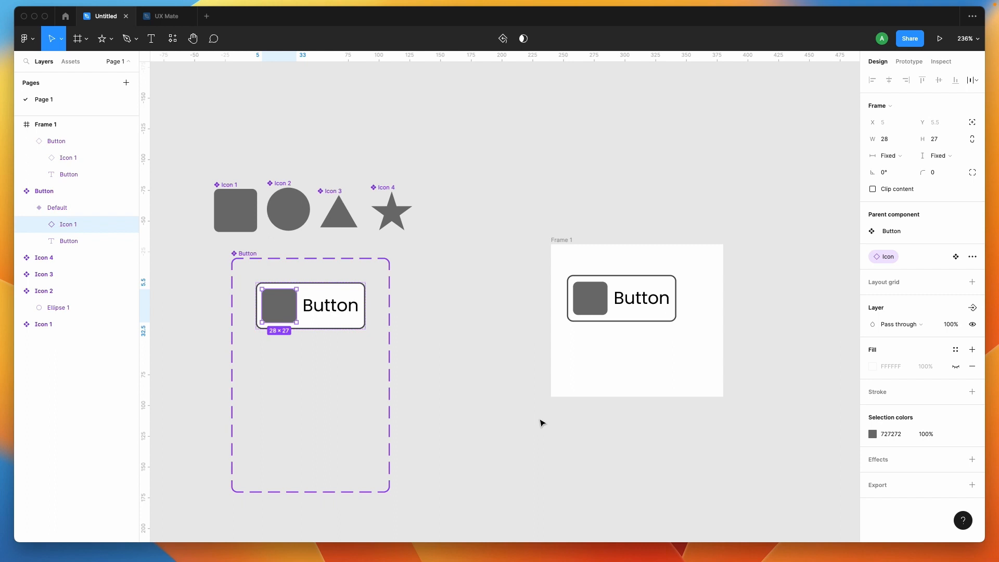
- Inspect the nested icon and the available Type options of the Button instance in Frame 1
left_click(611, 276)
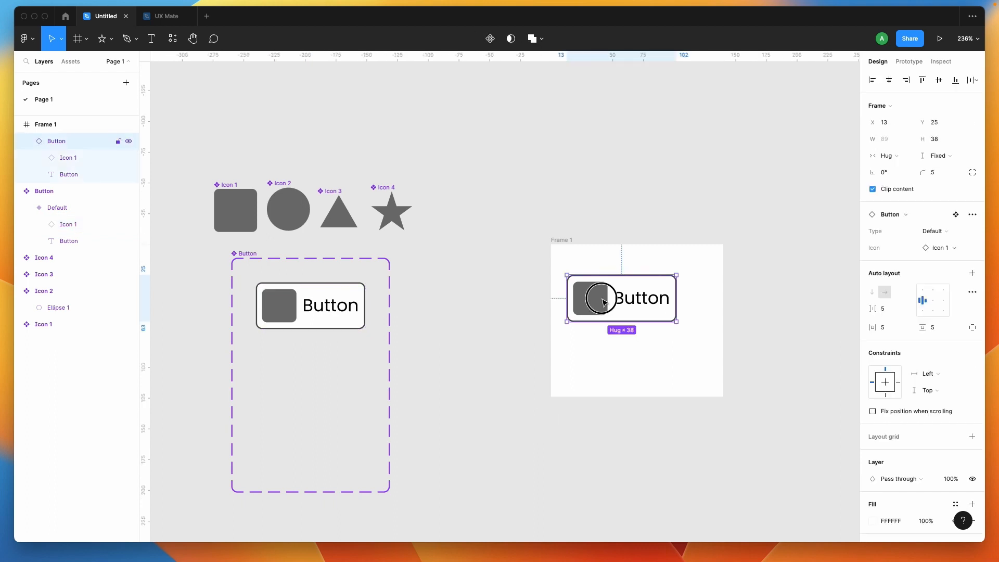
left_click(584, 296)
left_click(534, 297)
left_click(667, 303)
left_click(602, 285)
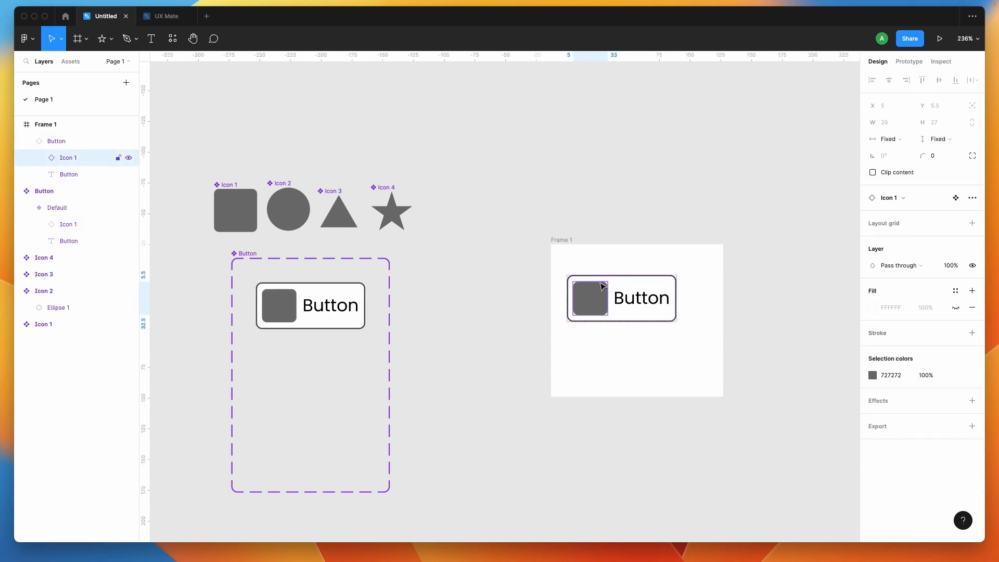
left_click(525, 348)
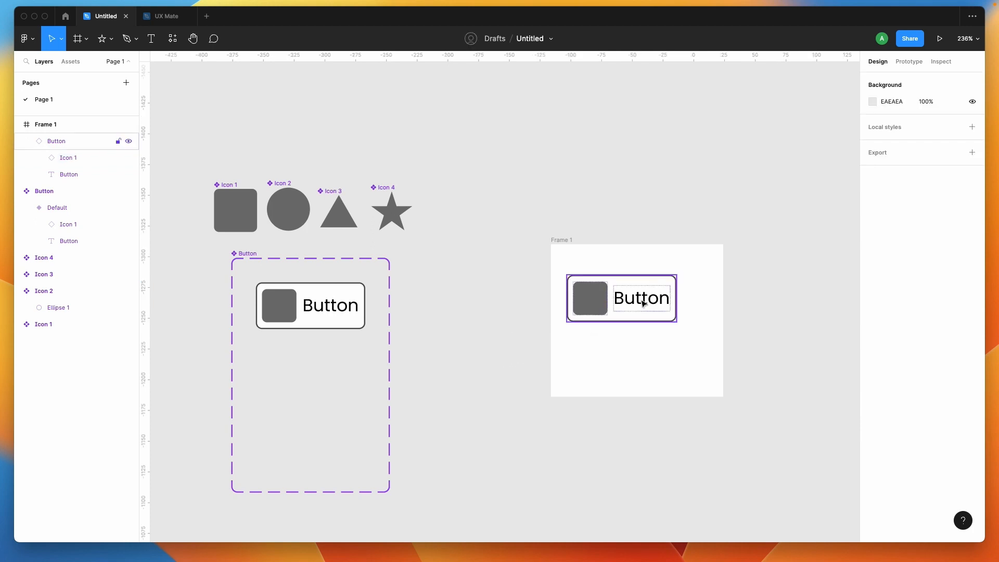
left_click(649, 305)
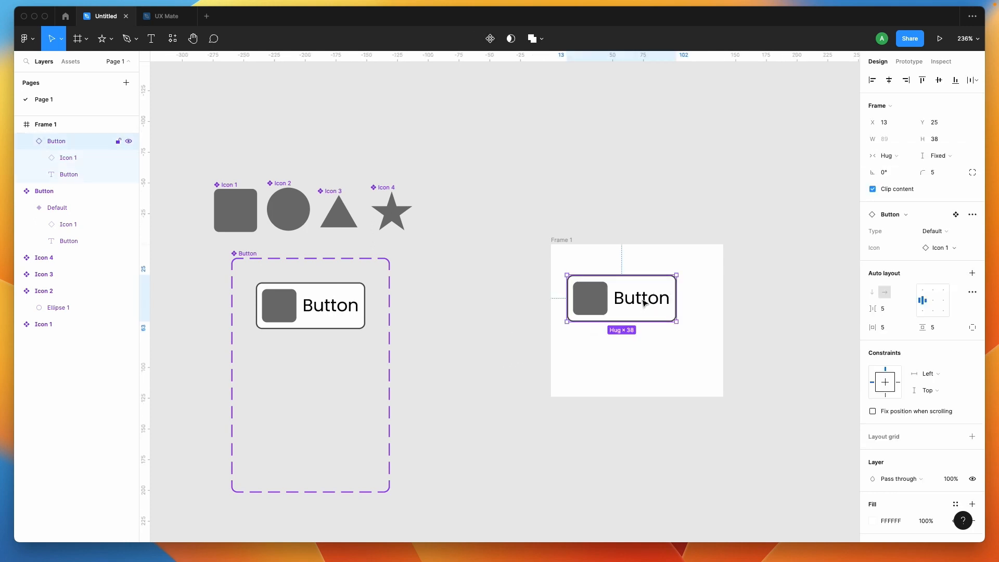
left_click(963, 232)
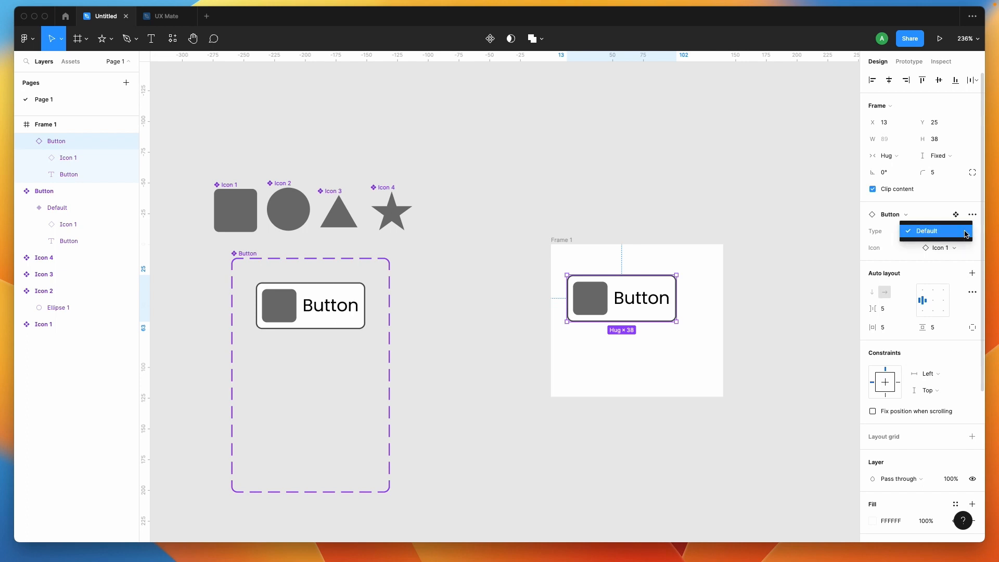
left_click(881, 235)
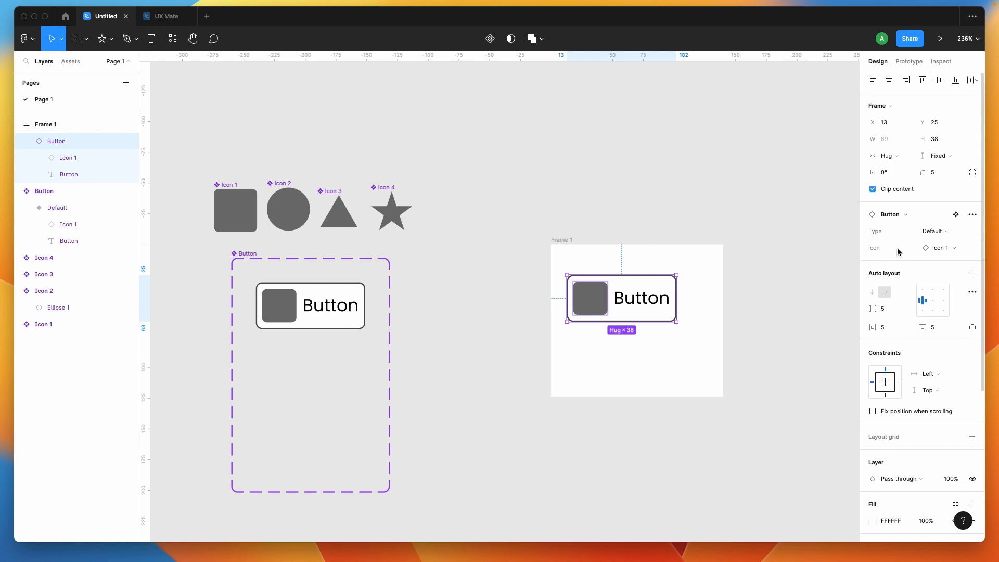
- Try the Button instance's Icon property by swapping to Icon 2, Icon 3 and Icon 4 and back to Icon 1
left_click(964, 248)
left_click(910, 343)
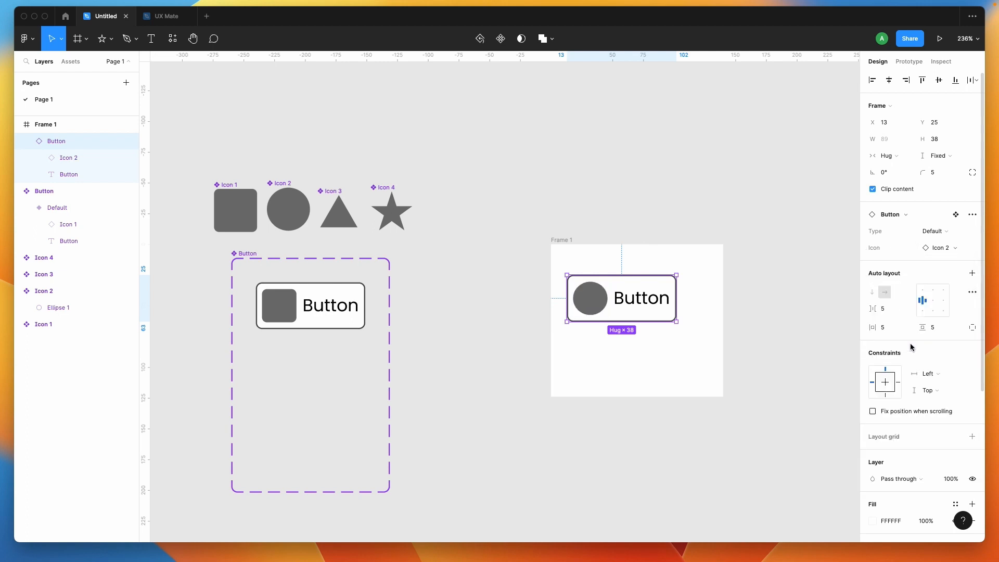
left_click(955, 248)
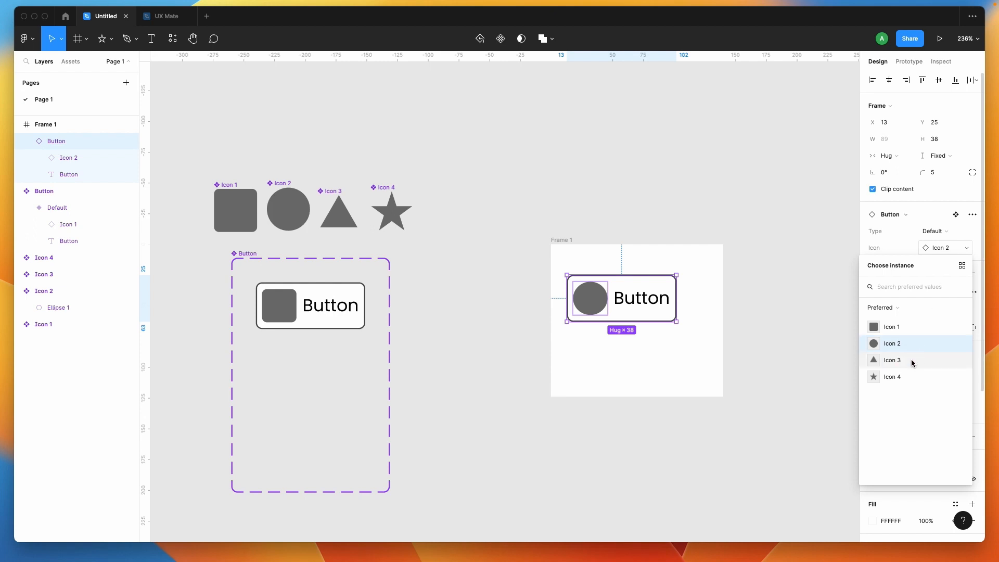
left_click(910, 360)
left_click(937, 264)
left_click(903, 391)
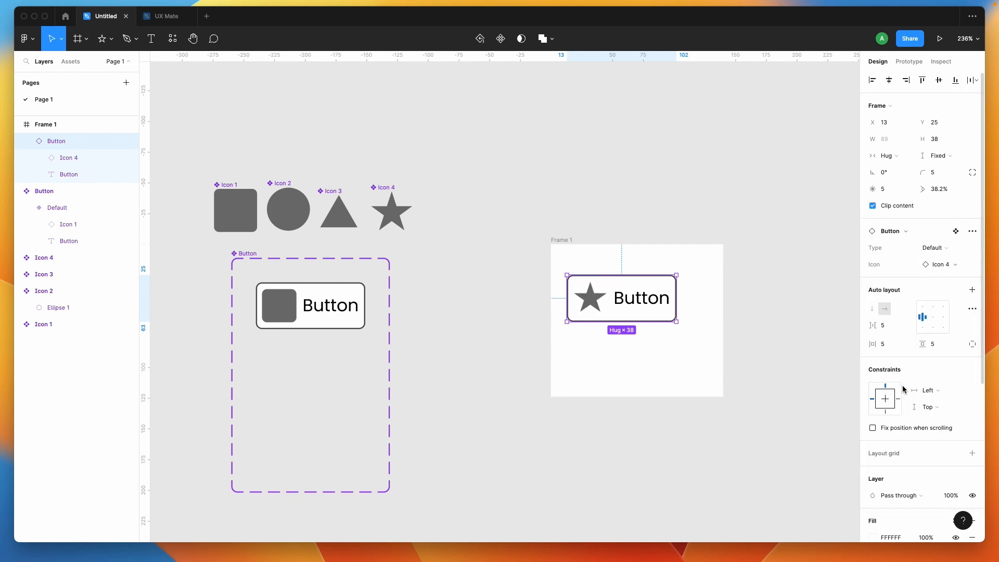
left_click(961, 264)
left_click(914, 342)
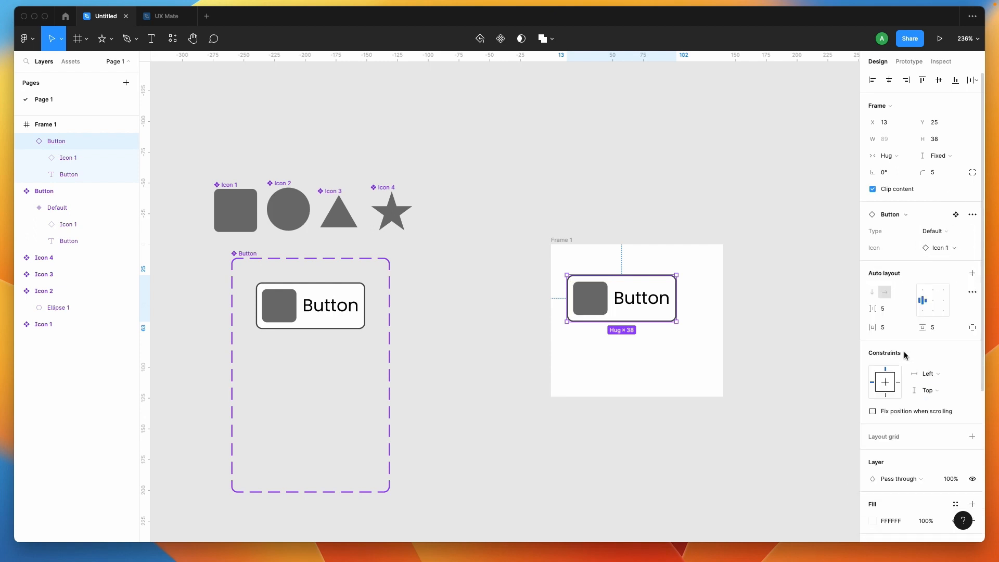
- Inspect the nested icon and label text layers of the Default Button variant and the label of its instance in Frame 1
left_click(805, 401)
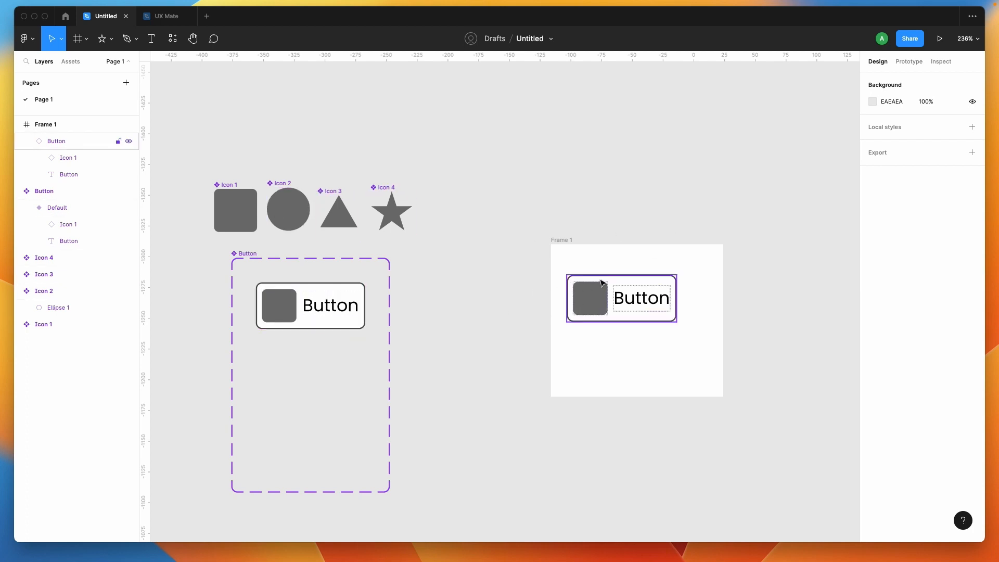
left_click(305, 298)
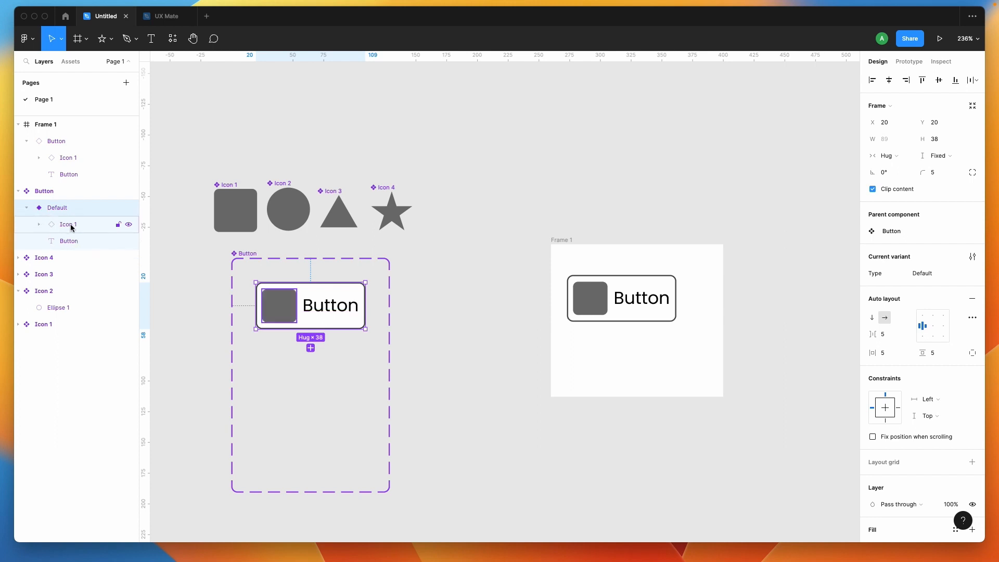
left_click(39, 224)
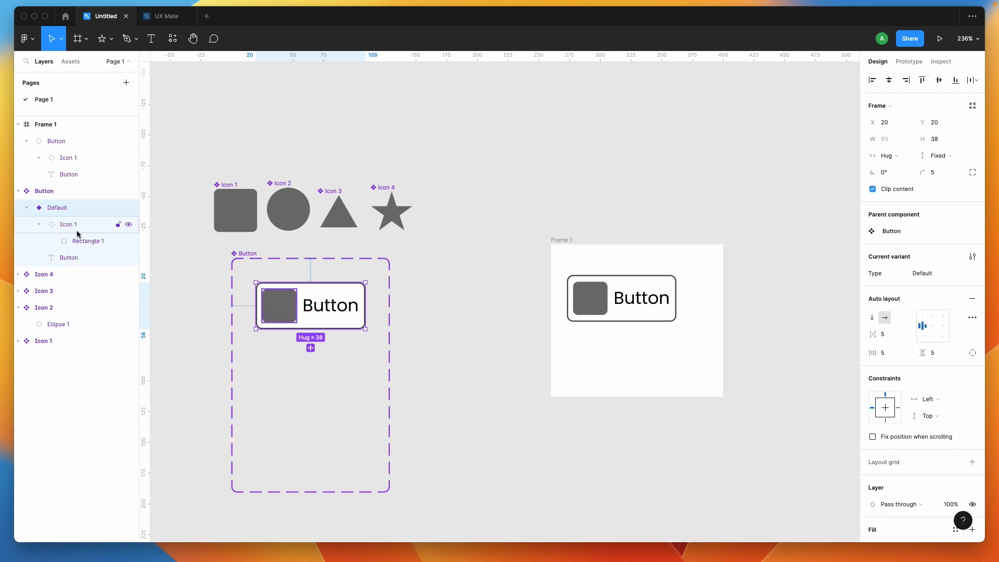
left_click(39, 225)
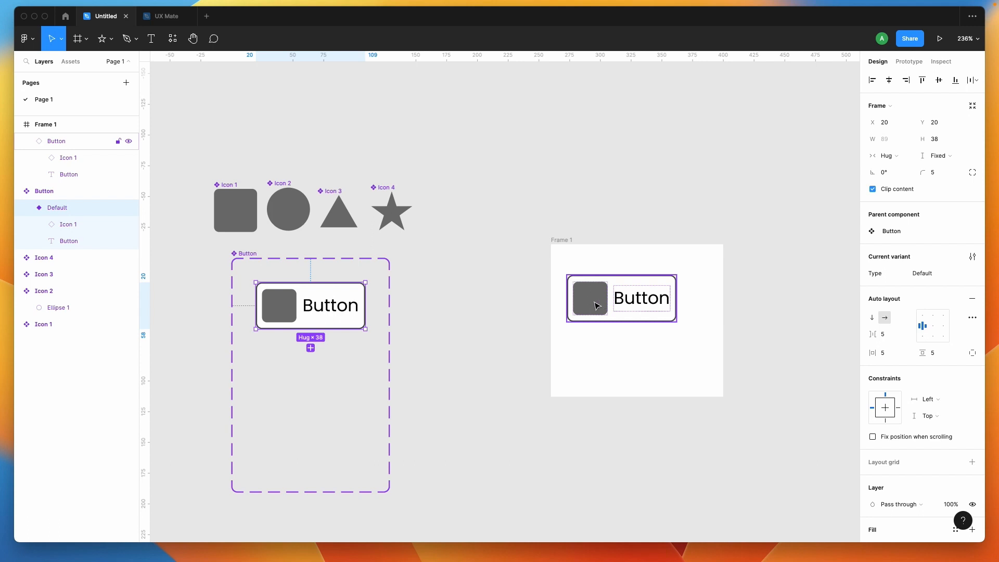
double_click(317, 313)
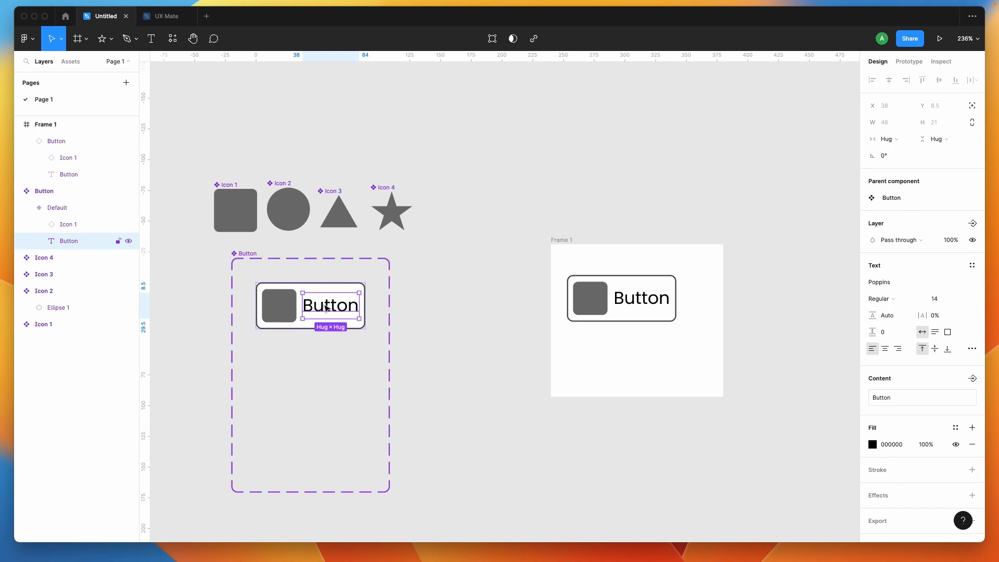
left_click(567, 446)
left_click(638, 303)
double_click(640, 307)
double_click(634, 297)
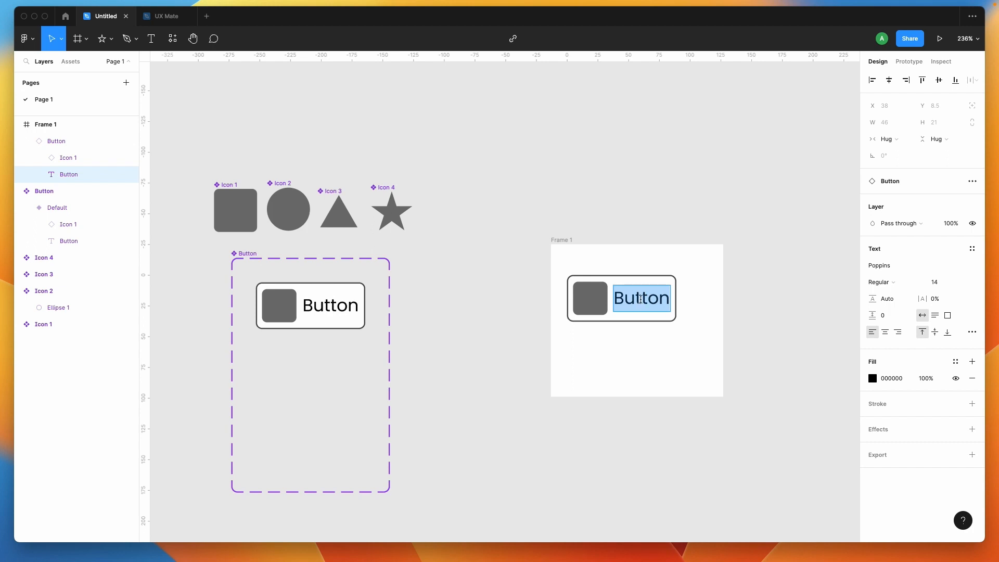
key("Escape")
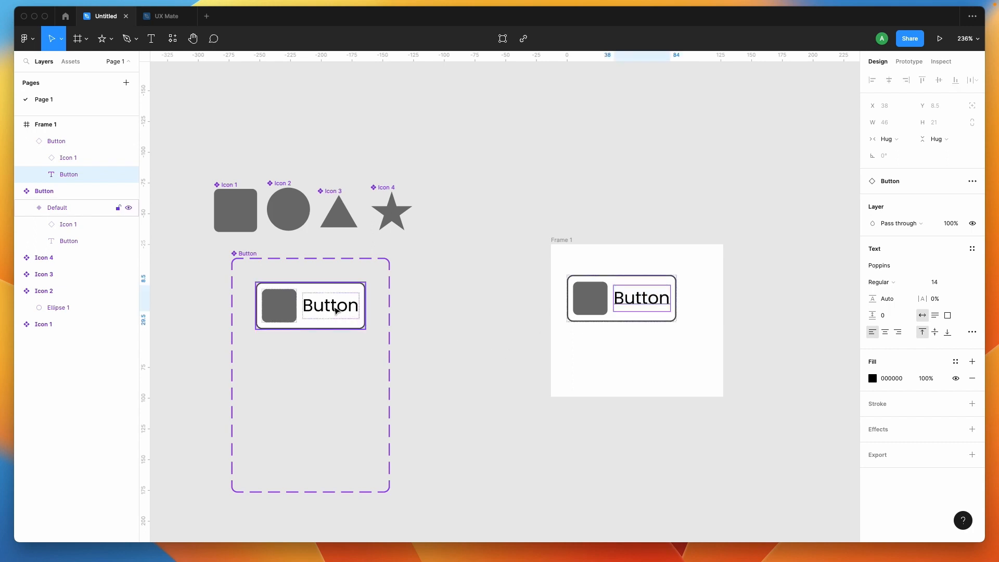
left_click(333, 310)
left_click(327, 310)
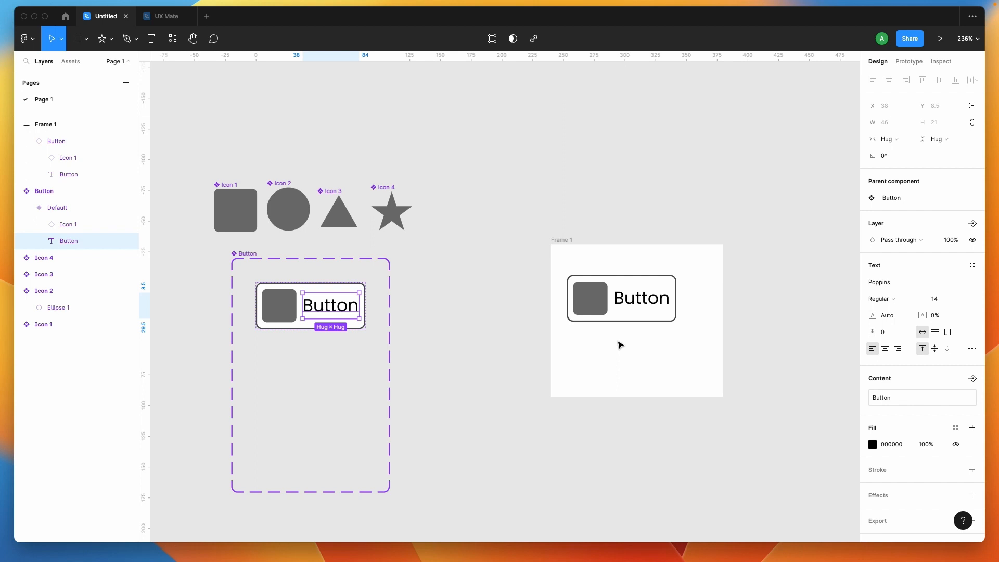
- Create a text property named Text with the value Button for the label layer of the Default Button variant
left_click(336, 386)
left_click(317, 316)
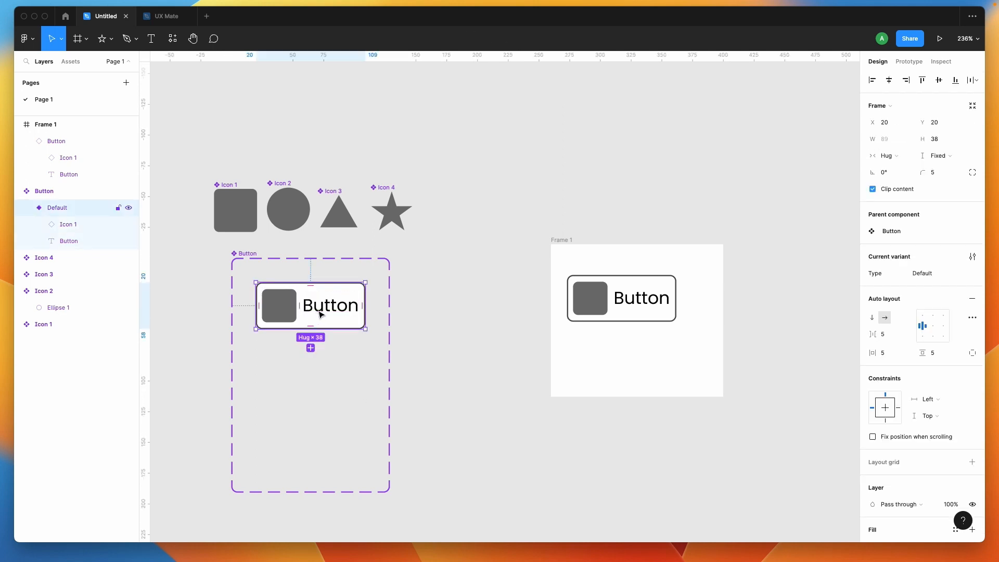
double_click(321, 314)
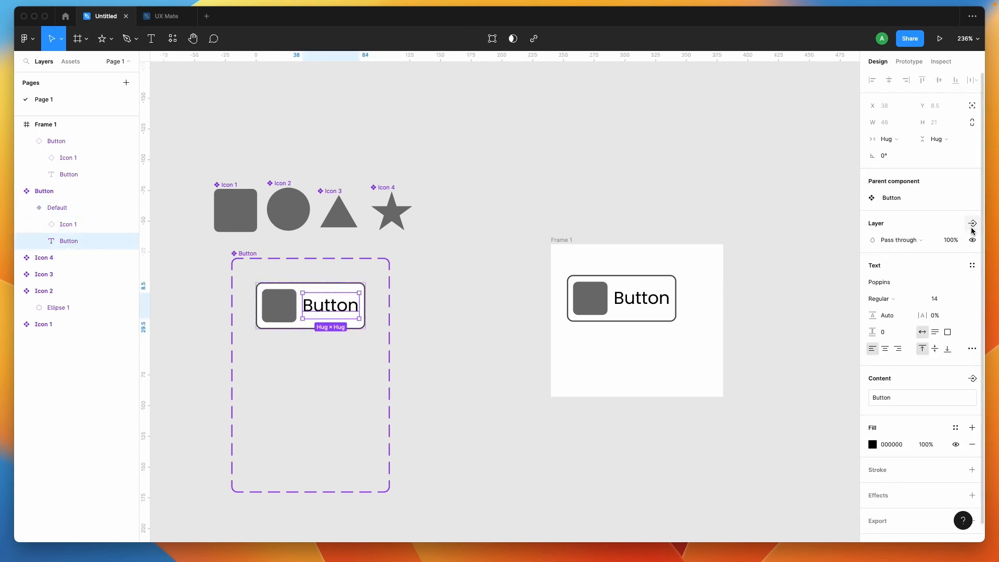
scroll(895, 383, "down", 1)
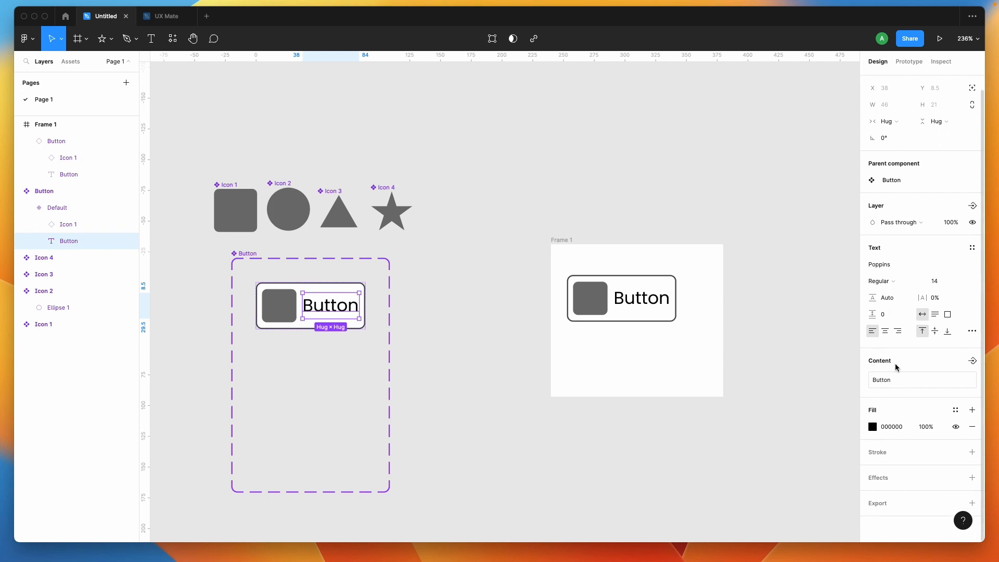
left_click(974, 361)
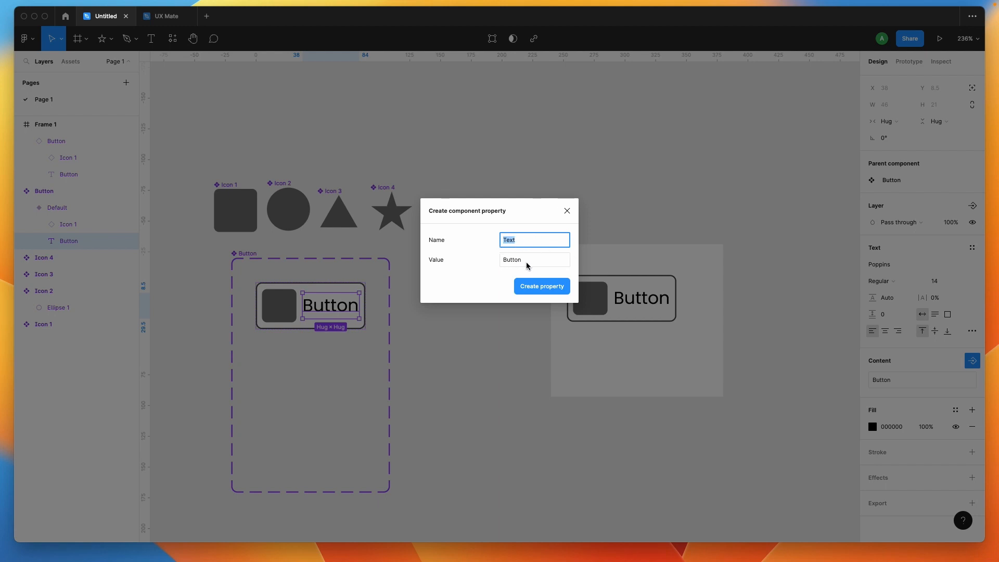
left_click(534, 294)
left_click(494, 344)
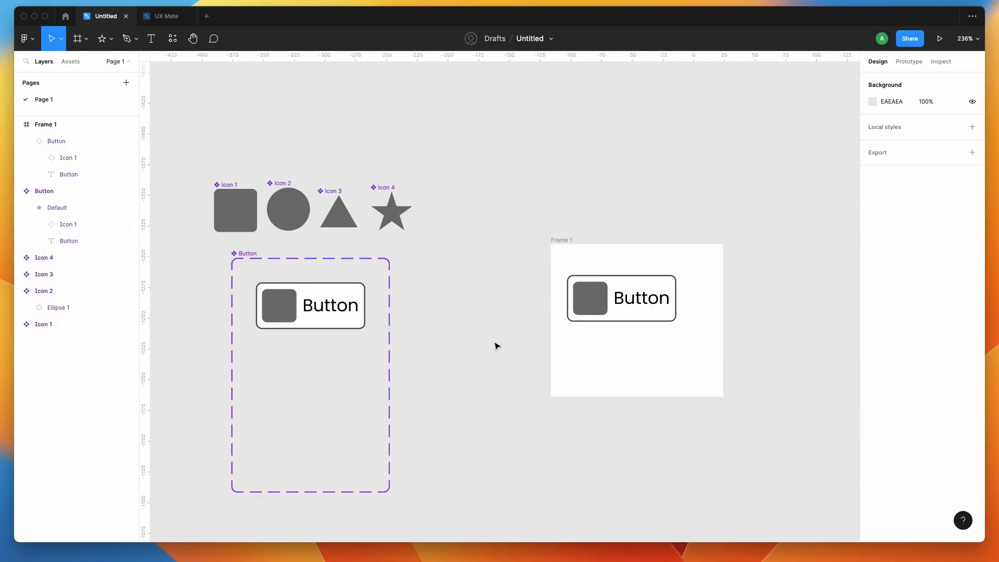
- Set the Text property of the Button instance in Frame 1 to SignIn and replace that with Try Me
left_click(616, 312)
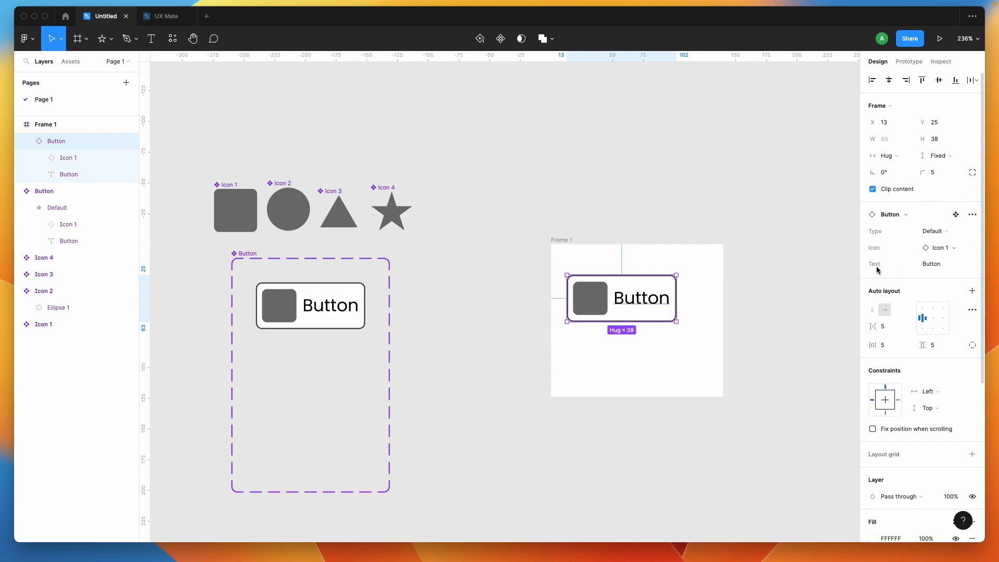
left_click(948, 266)
type("SignIn")
key("Return")
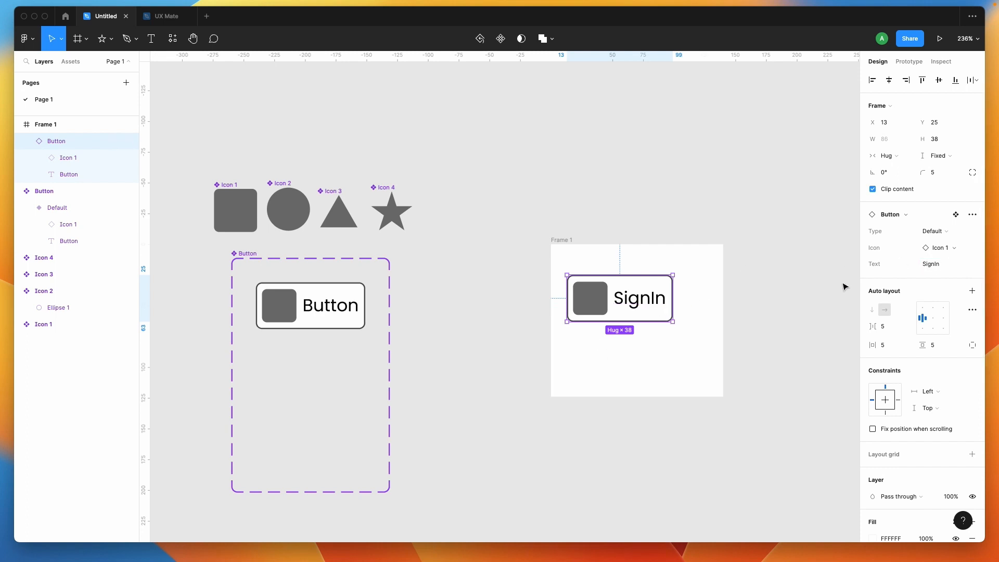
left_click(946, 265)
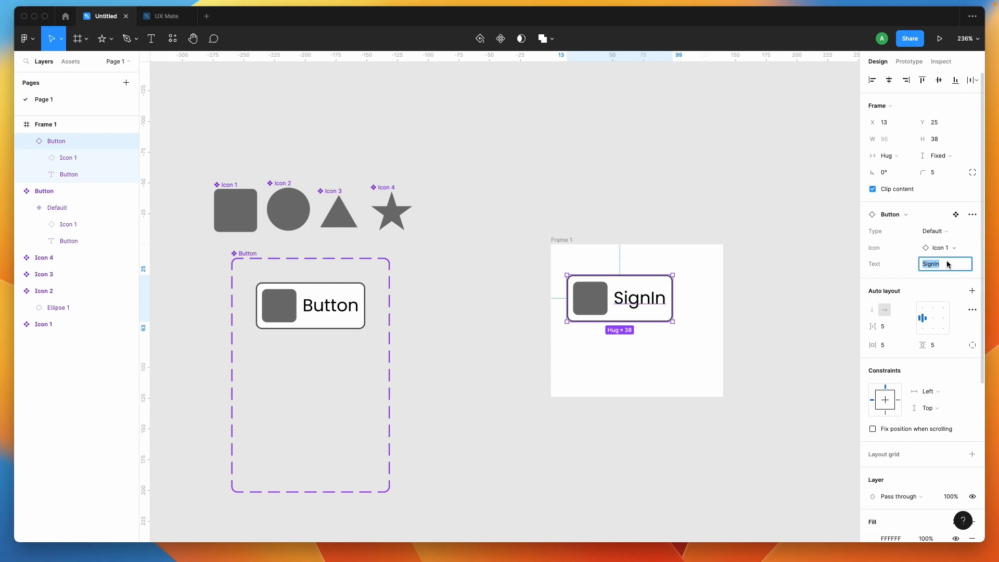
type("Try Me")
key("Return")
left_click(763, 305)
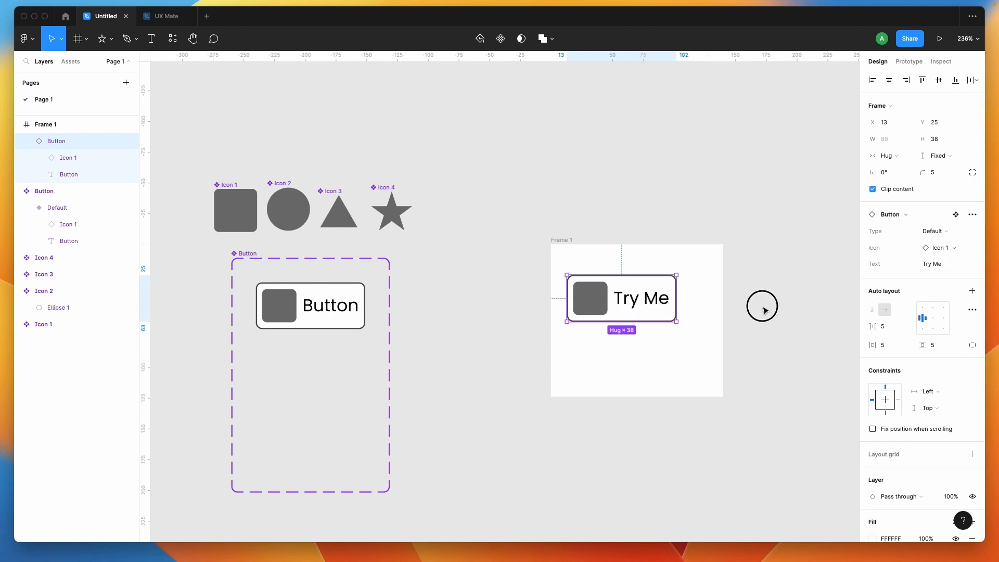
- Examine the Button instance's Text property and the property link on its label layer in Frame 1
left_click(608, 305)
left_click(955, 266)
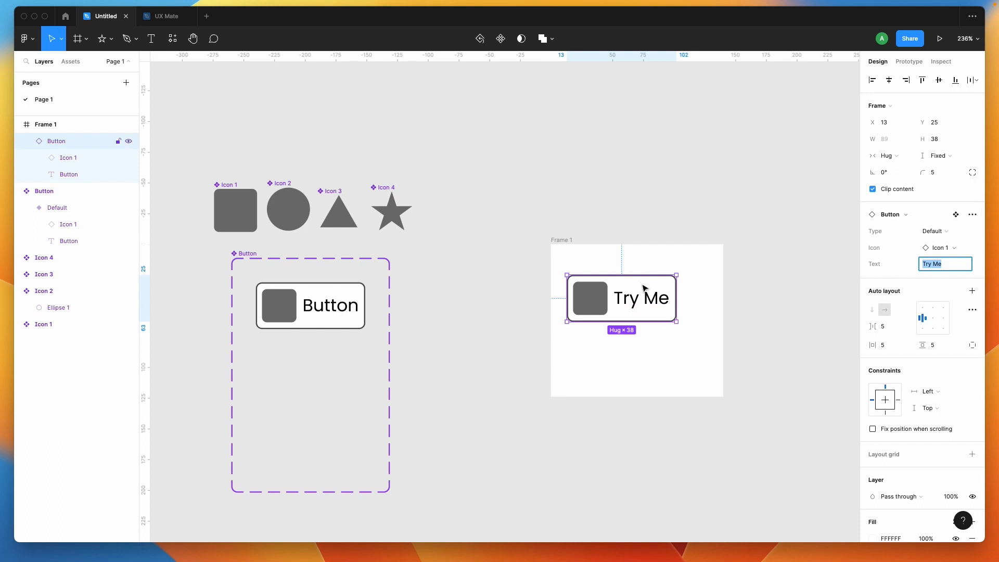
left_click(772, 308)
left_click(660, 297)
double_click(658, 299)
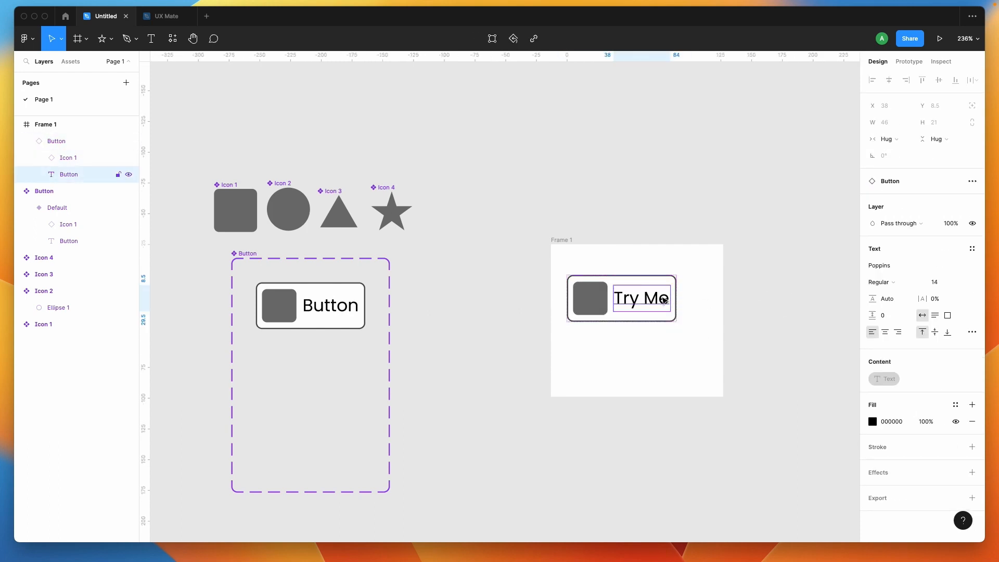
double_click(657, 301)
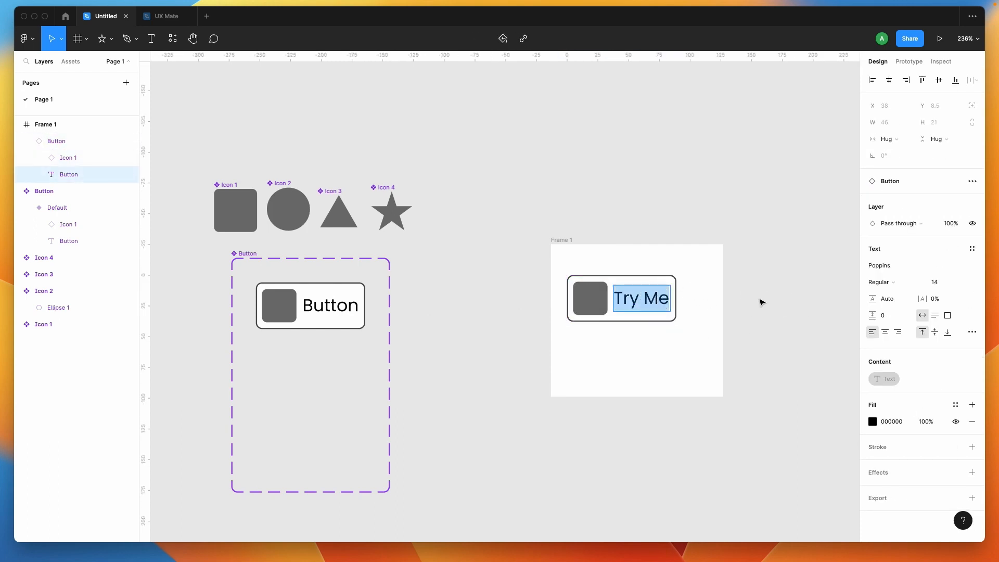
key("Escape")
left_click(501, 356)
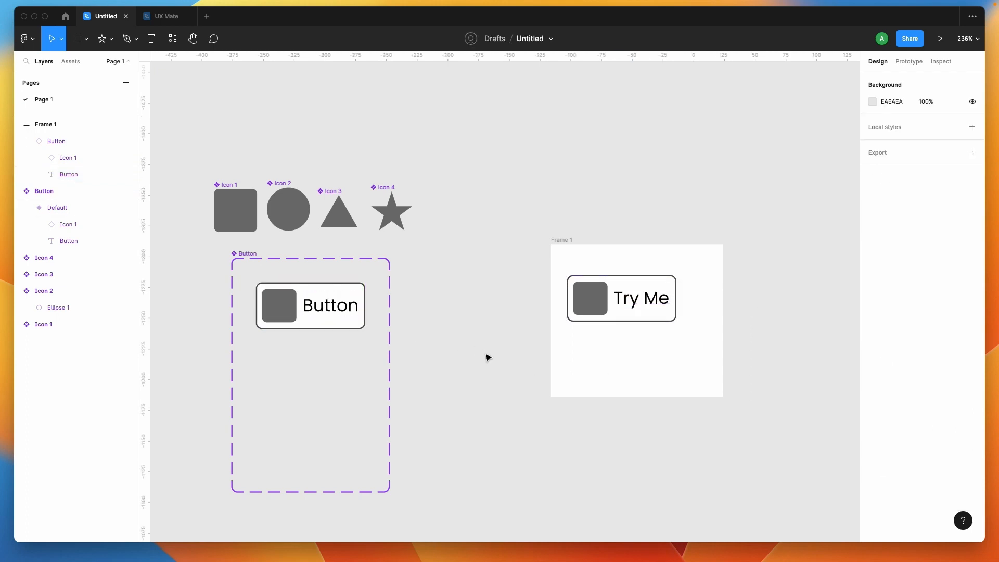
- Create a boolean property named Icon Only with the value True for the nested icon of the Default Button variant
double_click(281, 307)
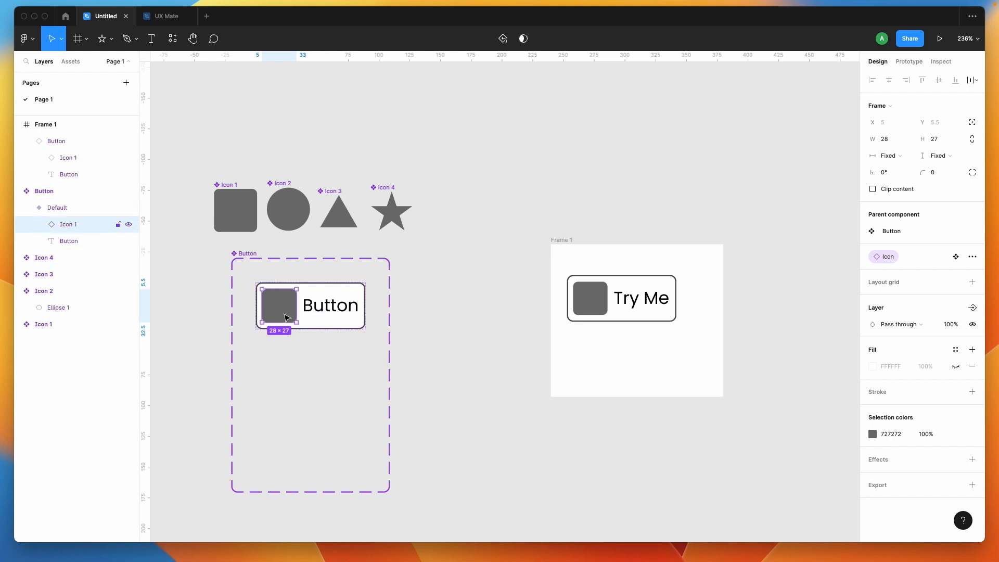
left_click(973, 308)
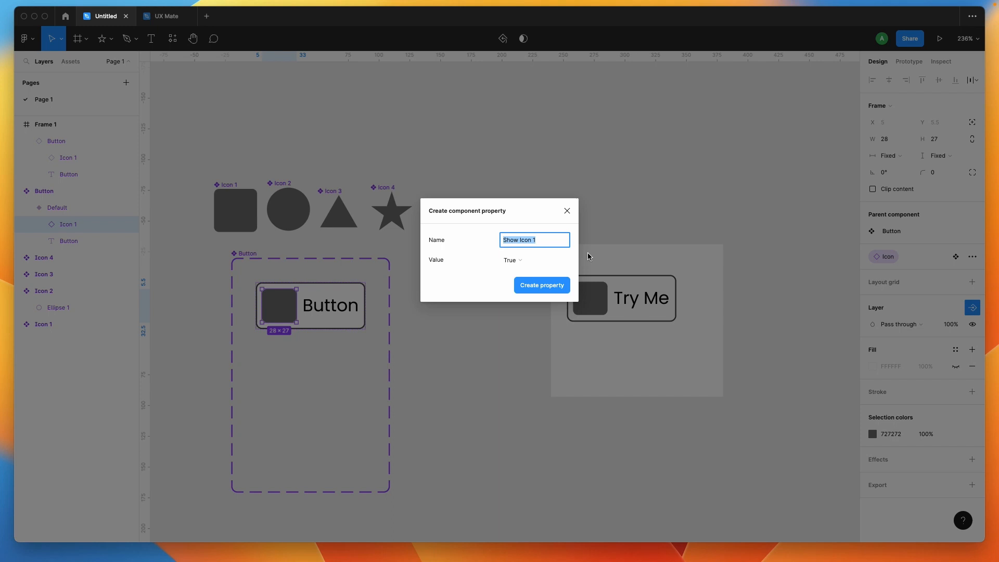
type("Icon")
left_click_drag(538, 240, 483, 239)
left_click(526, 241)
left_click(540, 288)
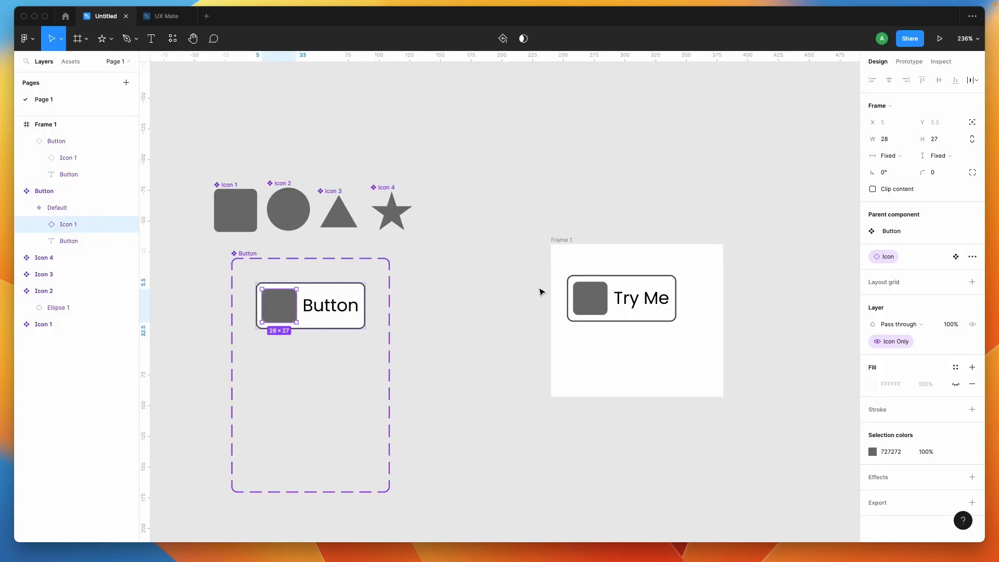
- Create a separate boolean property named Text Only with the value True for the label layer of the Default Button variant
left_click(343, 311)
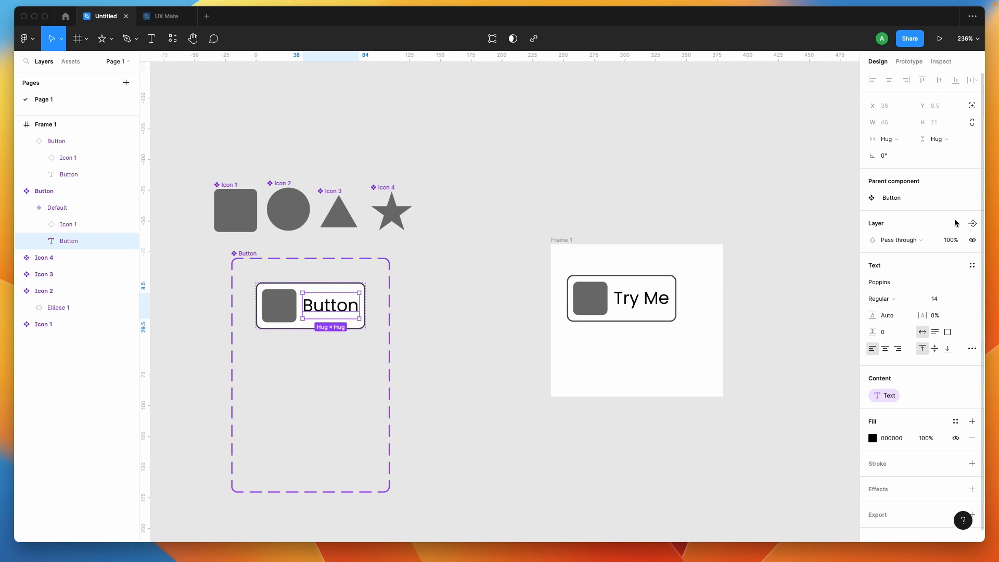
left_click(971, 224)
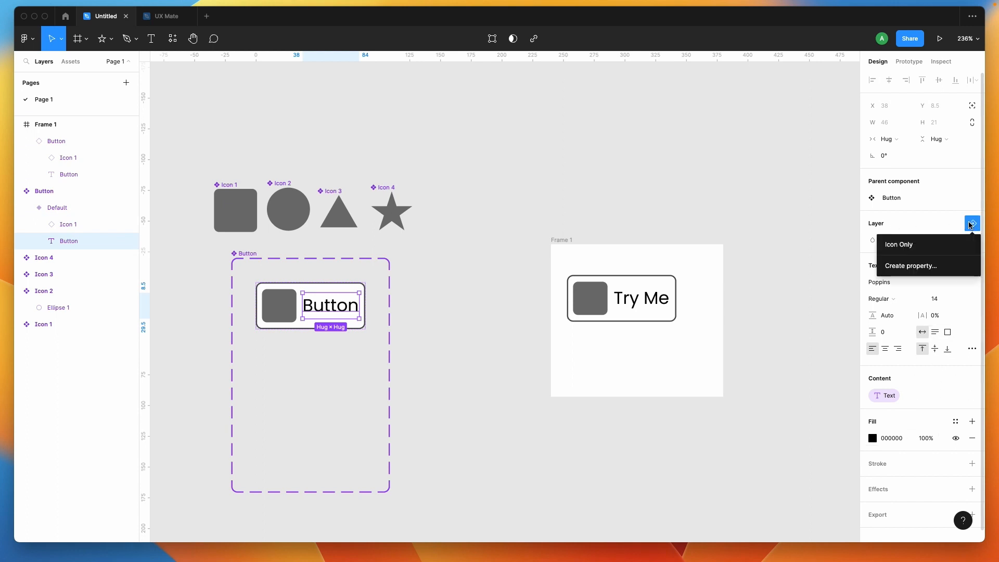
left_click(919, 266)
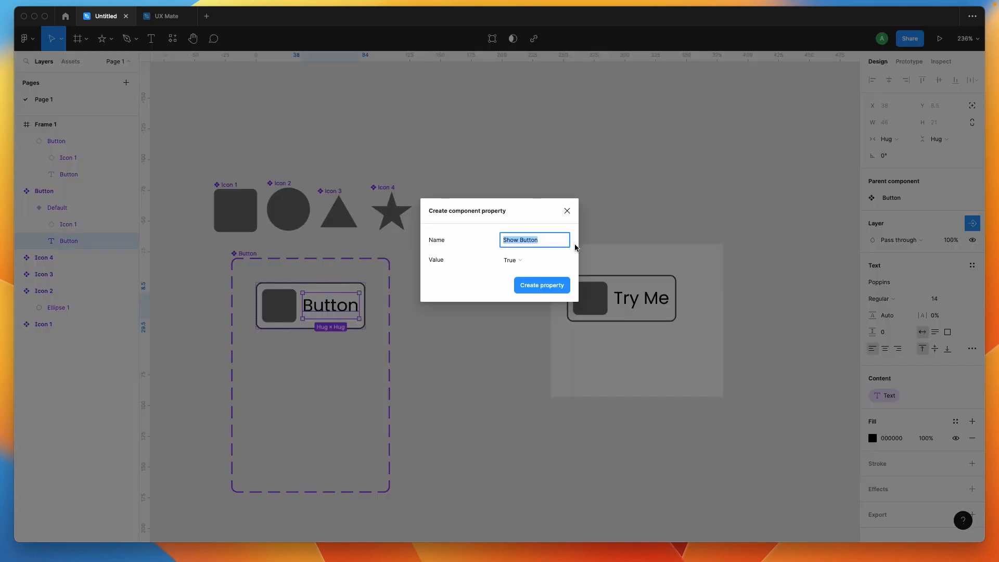
type("Text Only")
left_click(532, 293)
- Switch off both the Icon Only and Text Only properties on the Button instance in Frame 1
left_click(584, 298)
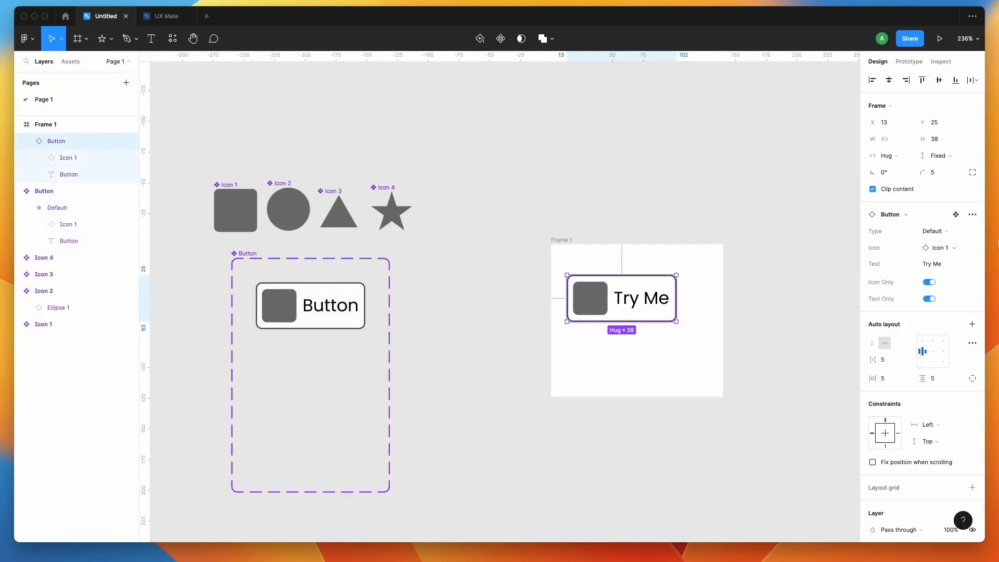
left_click(929, 283)
left_click(929, 283)
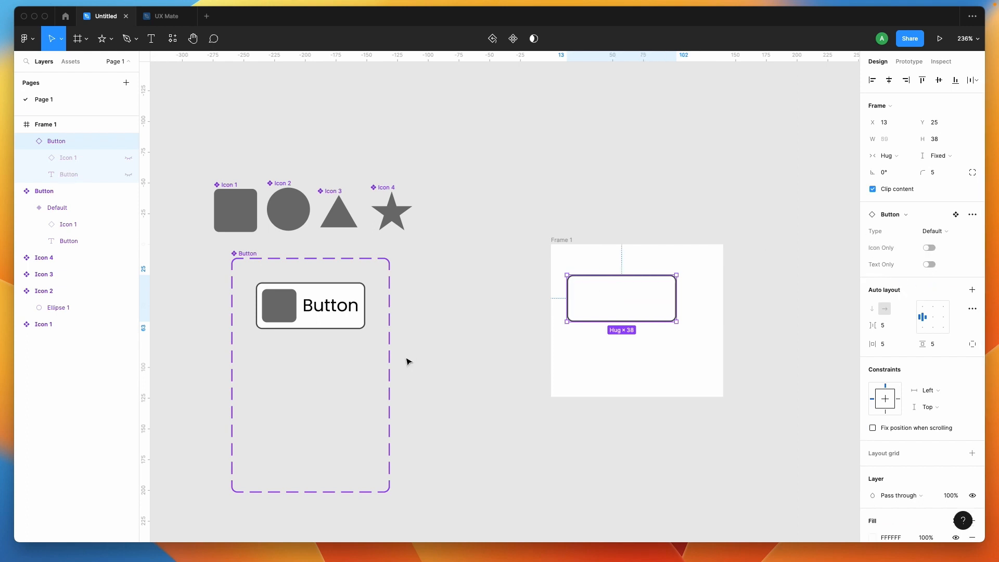
- Rename the Button component's Icon Only boolean property as Show Icon
left_click(271, 297)
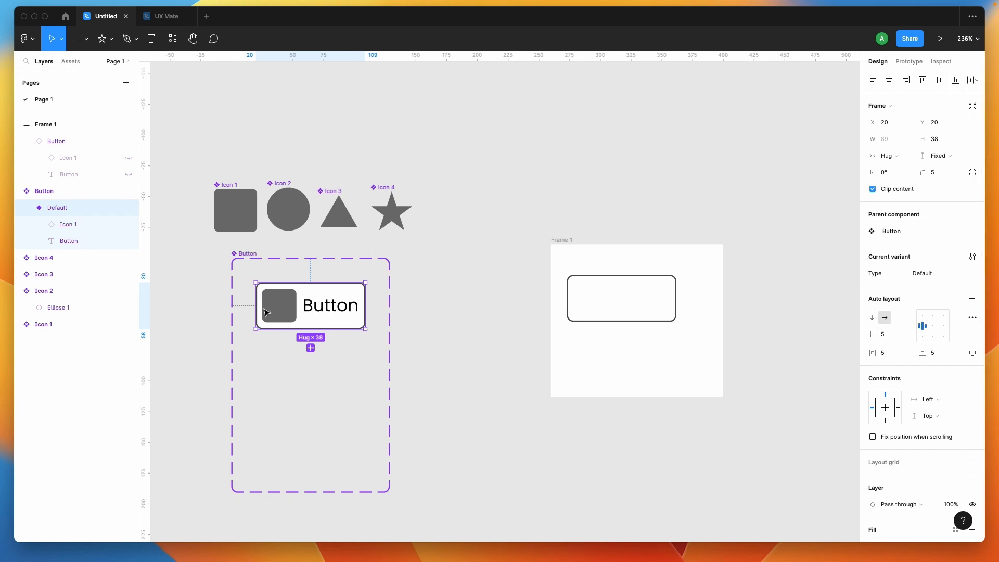
left_click(290, 318)
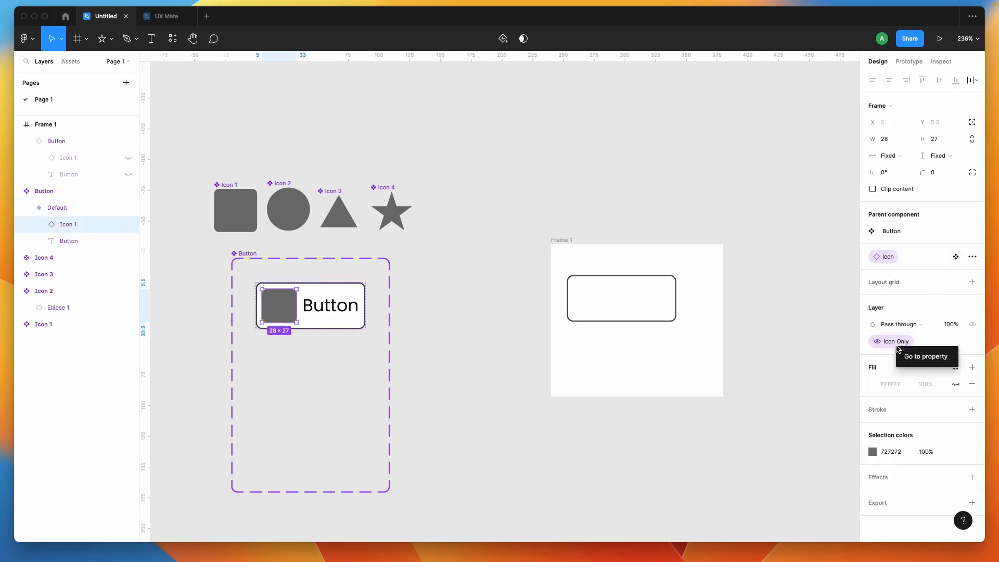
left_click(906, 354)
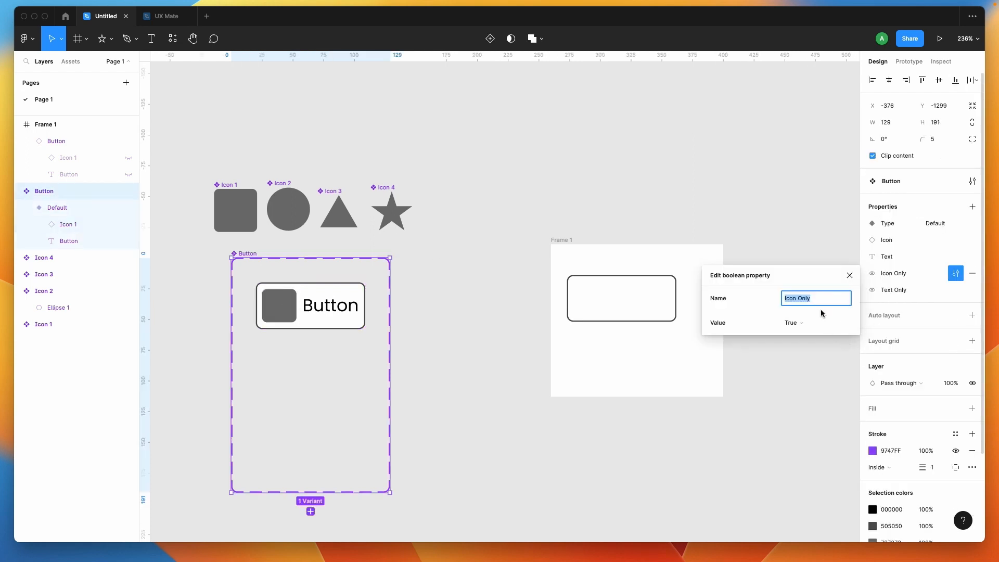
type("Sho")
key("Return")
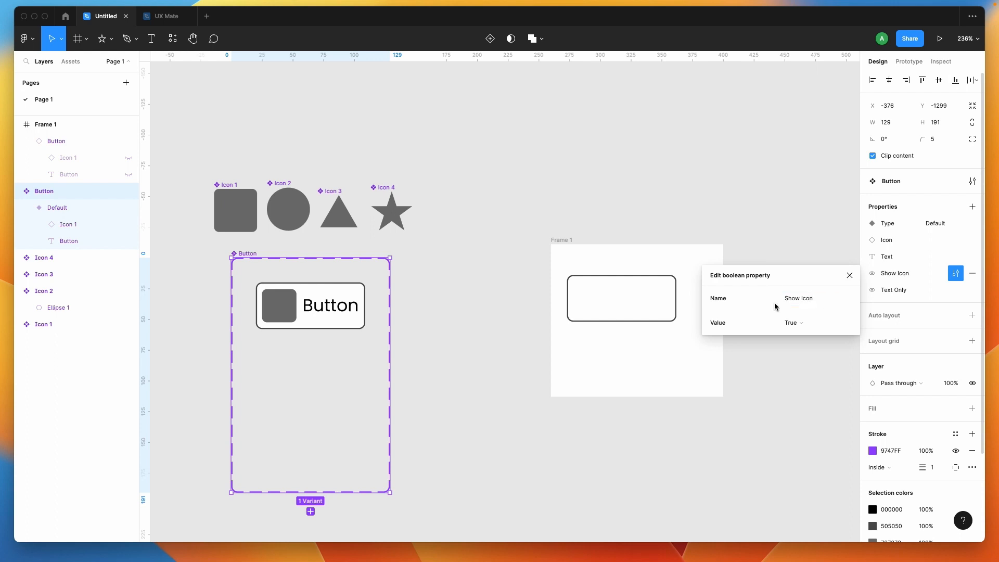
- Rename the Button component's Text property, linked to the label layer's content, as Show Text
double_click(310, 307)
left_click(884, 413)
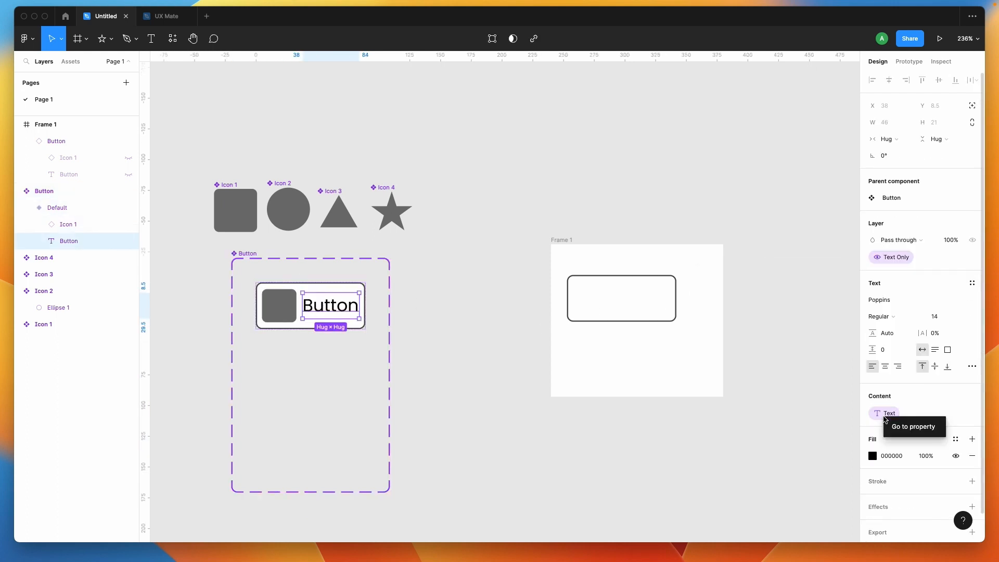
left_click(903, 426)
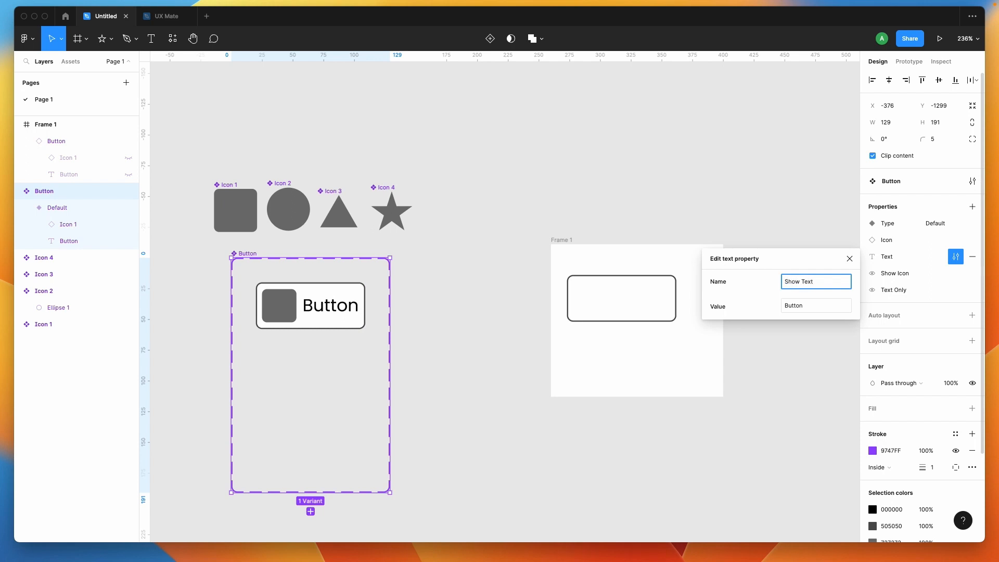
key("Return")
left_click(571, 437)
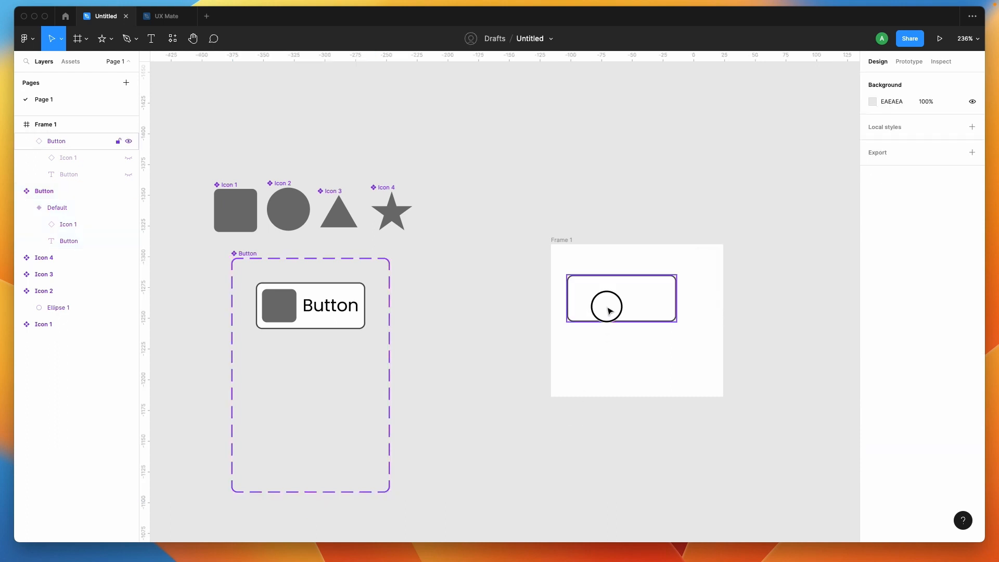
- Switch on both the Show Icon and Text Only properties of the Button instance in Frame 1
left_click(609, 310)
left_click(929, 264)
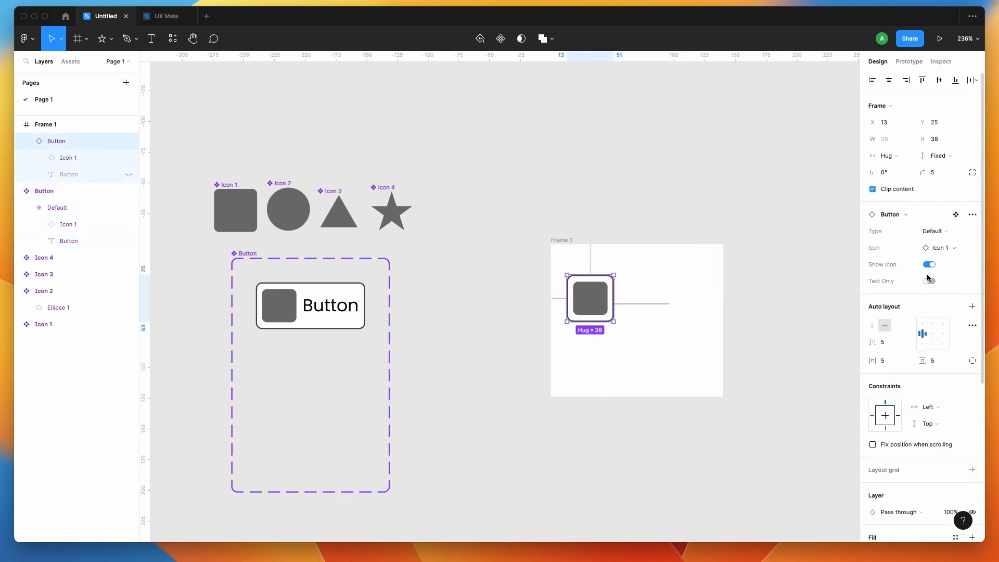
left_click(931, 280)
left_click(929, 297)
left_click(930, 282)
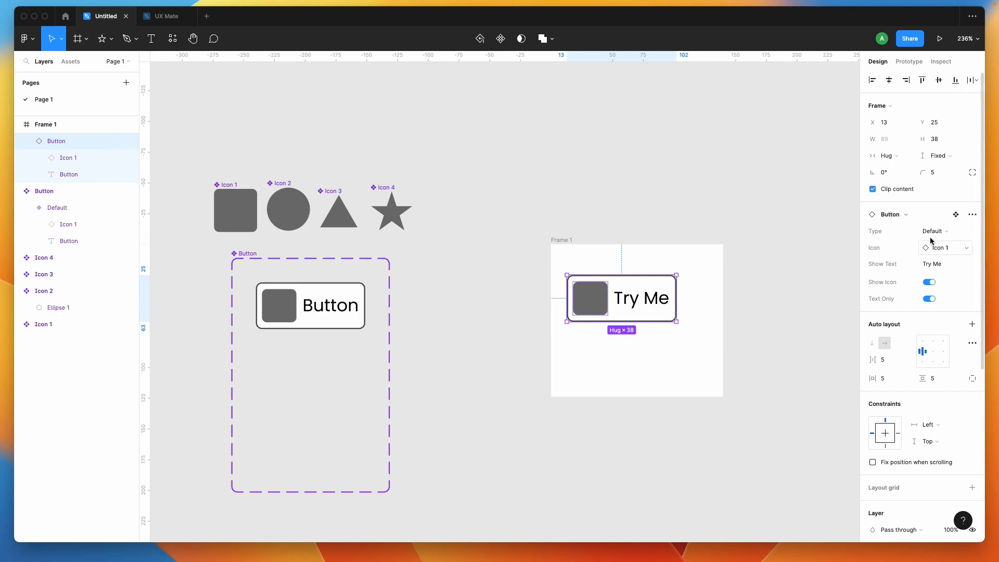
left_click(493, 326)
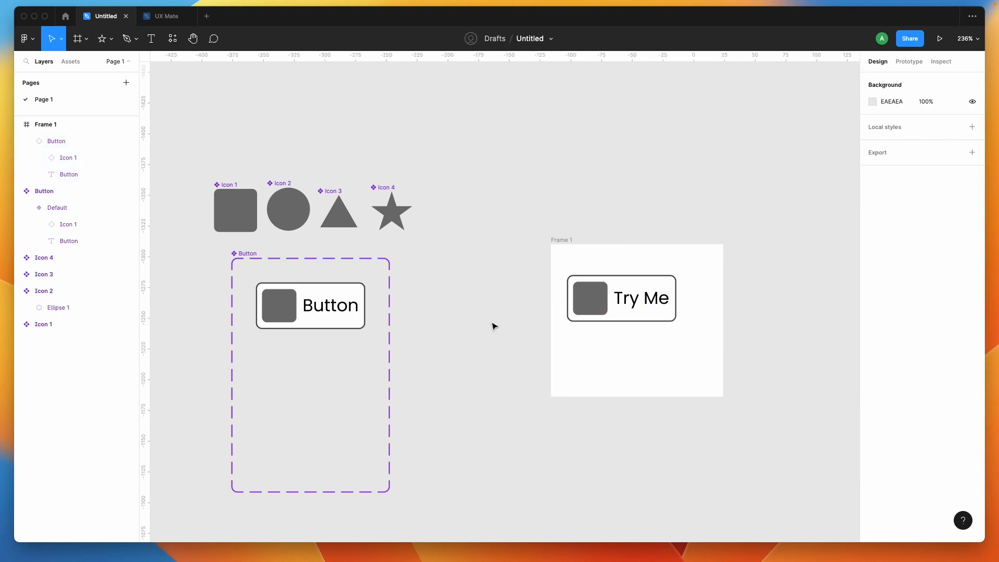
- Add a second variant below the Default Button variant and apply auto layout to the Button component set
left_click(281, 318)
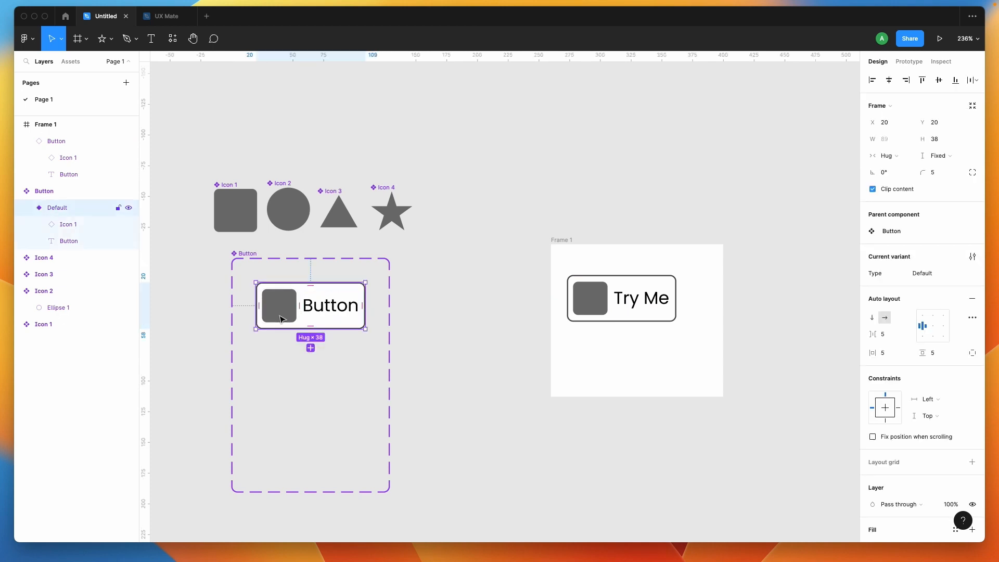
left_click(311, 349)
left_click_drag(328, 313, 318, 349)
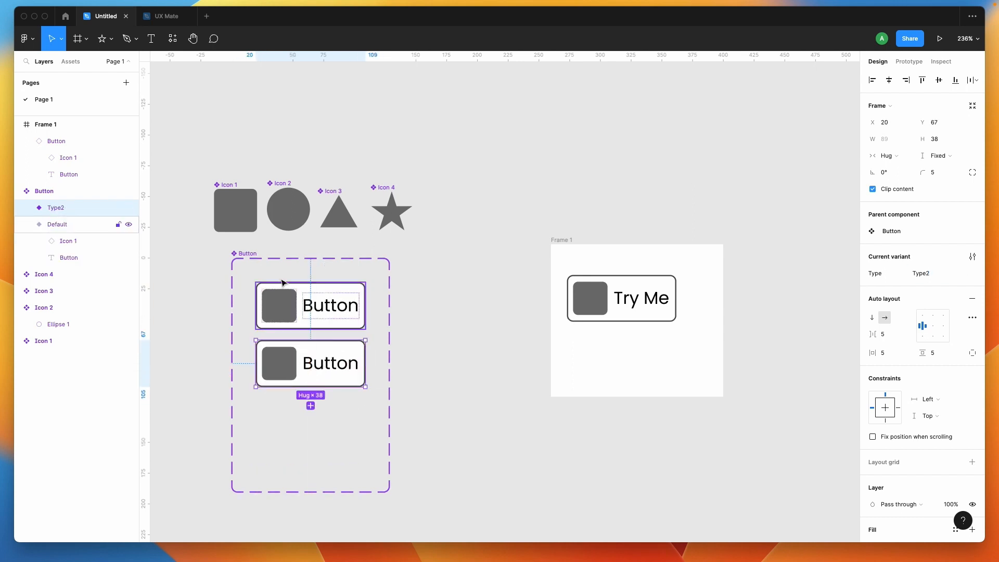
left_click(248, 259)
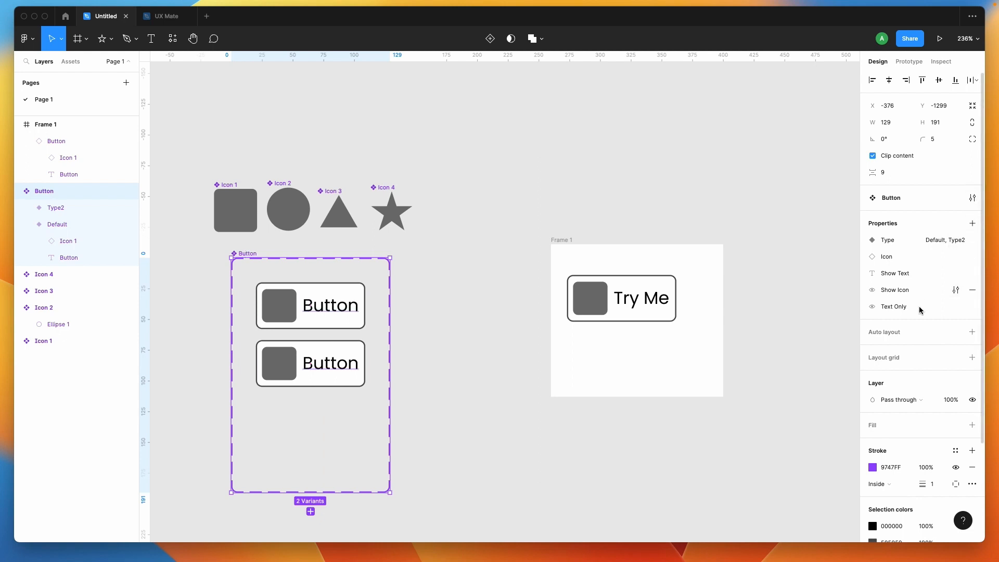
left_click(971, 332)
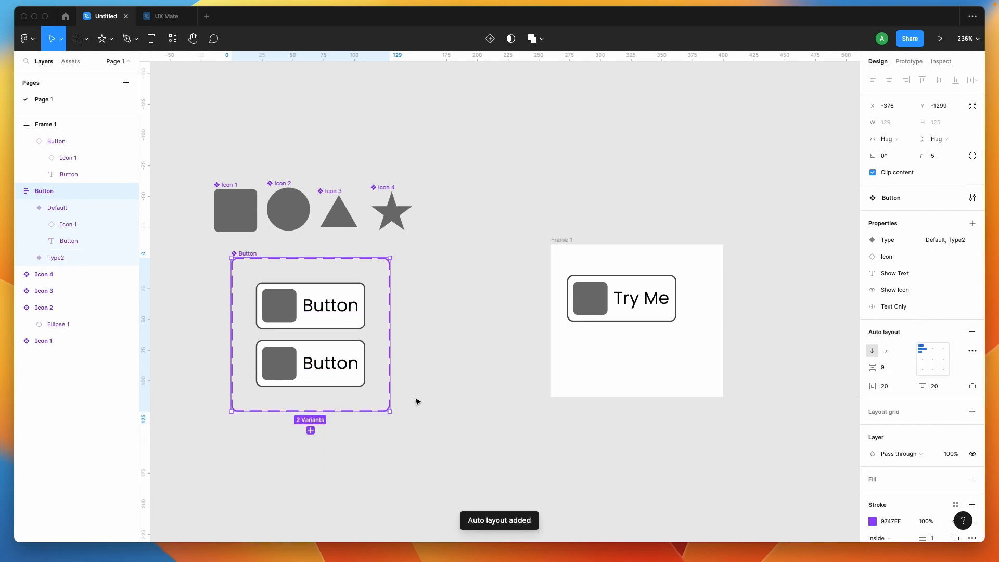
- Change the stroke of the second Button variant to the blue 2789B4
left_click(347, 381)
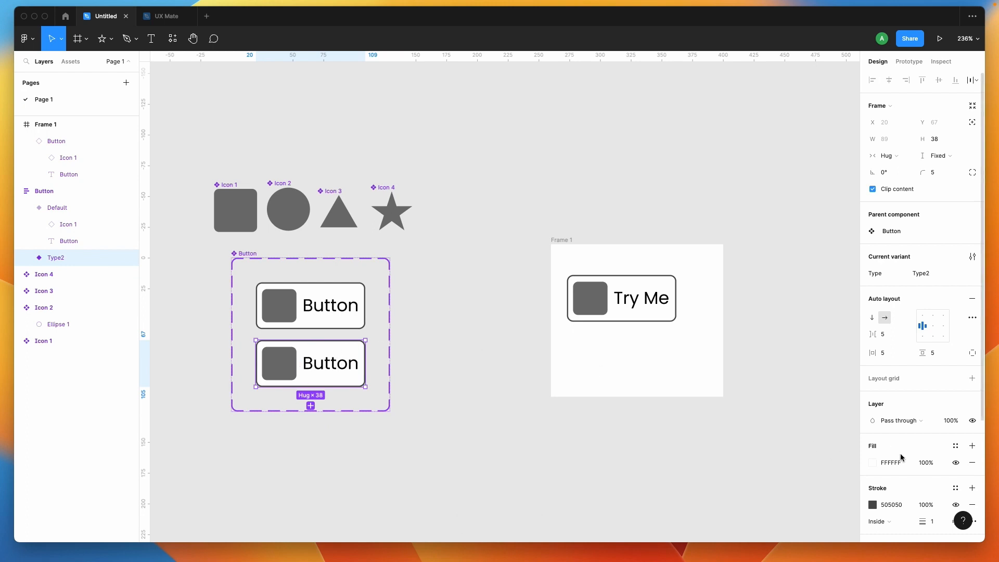
scroll(901, 457, "down", 3)
left_click(873, 459)
left_click_drag(809, 420, 822, 419)
left_click_drag(792, 358, 793, 349)
left_click_drag(817, 420, 812, 419)
mouse_move(808, 331)
left_mouse_down()
mouse_move(847, 350)
mouse_move(846, 319)
mouse_move(797, 333)
left_mouse_up()
left_click(467, 378)
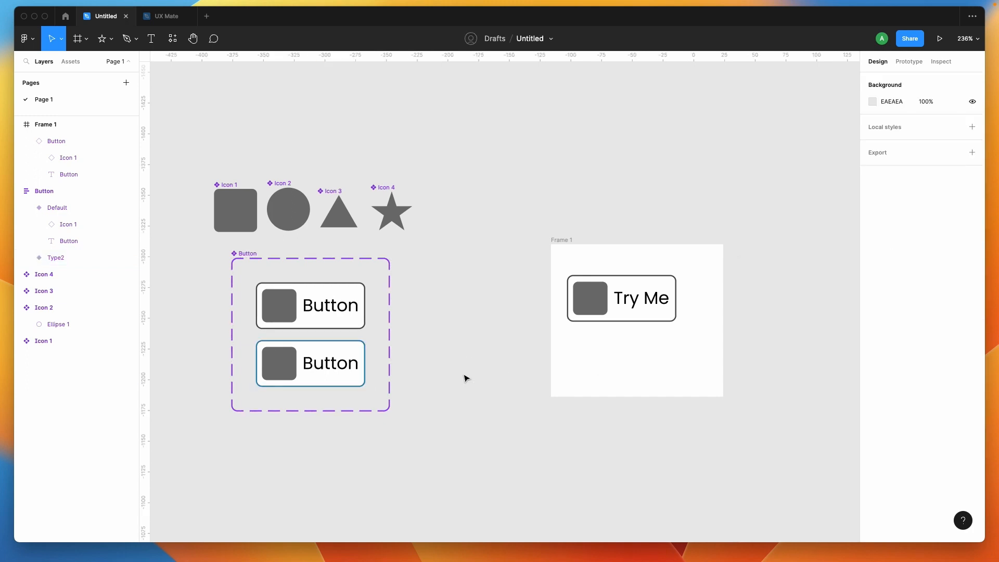
- Recolour the second variant's label text with the blue from the document colors
double_click(278, 373)
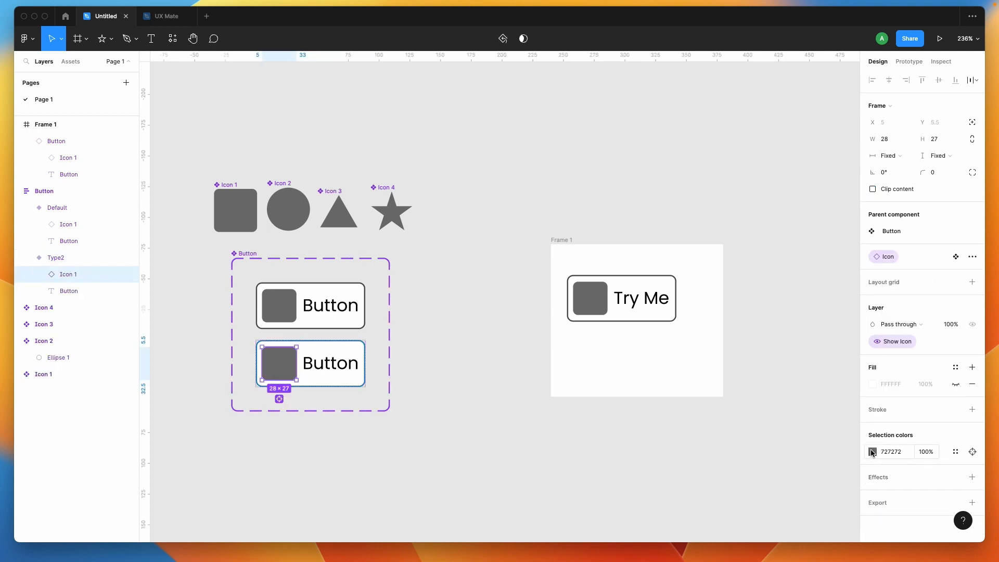
left_click(872, 452)
left_click(331, 361)
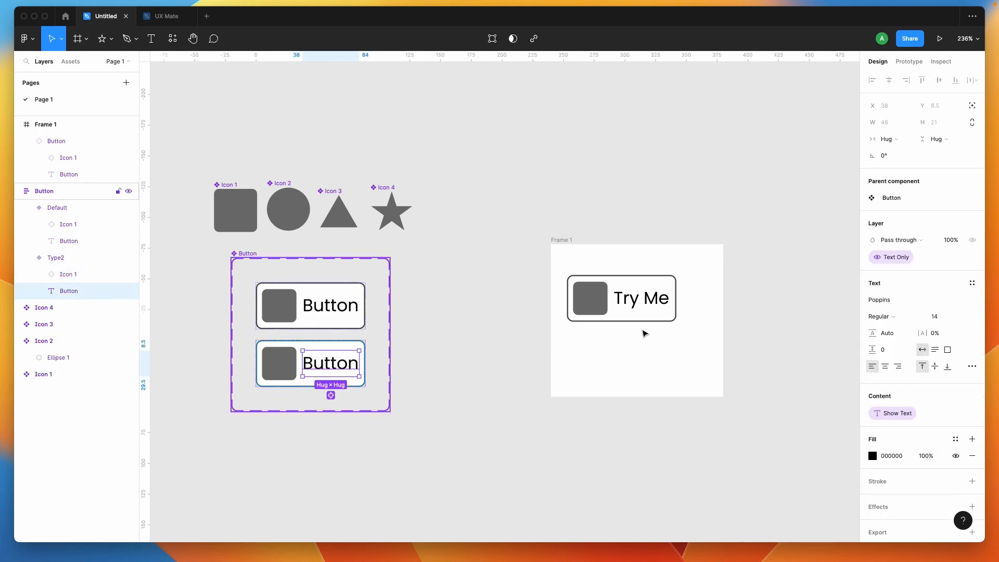
left_click(873, 456)
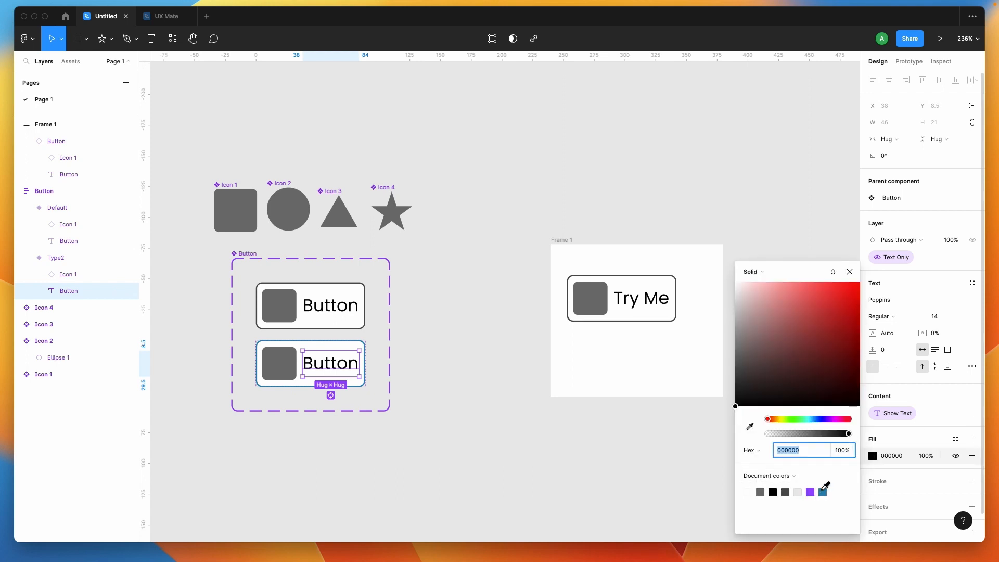
left_click(822, 492)
left_click(506, 484)
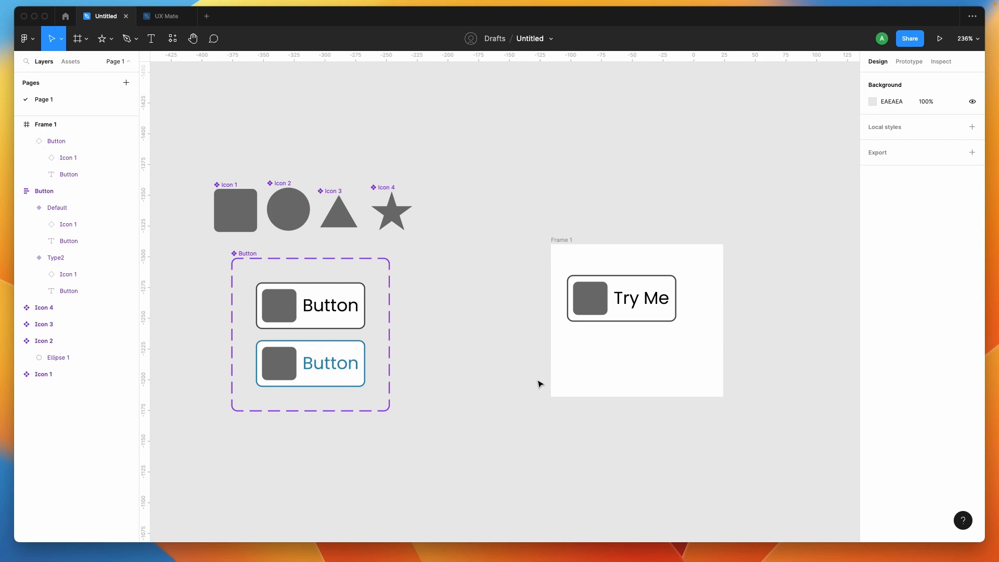
- Connect the Default variant to Type2 with a While hovering prototype interaction that changes to that variant
left_click(342, 327)
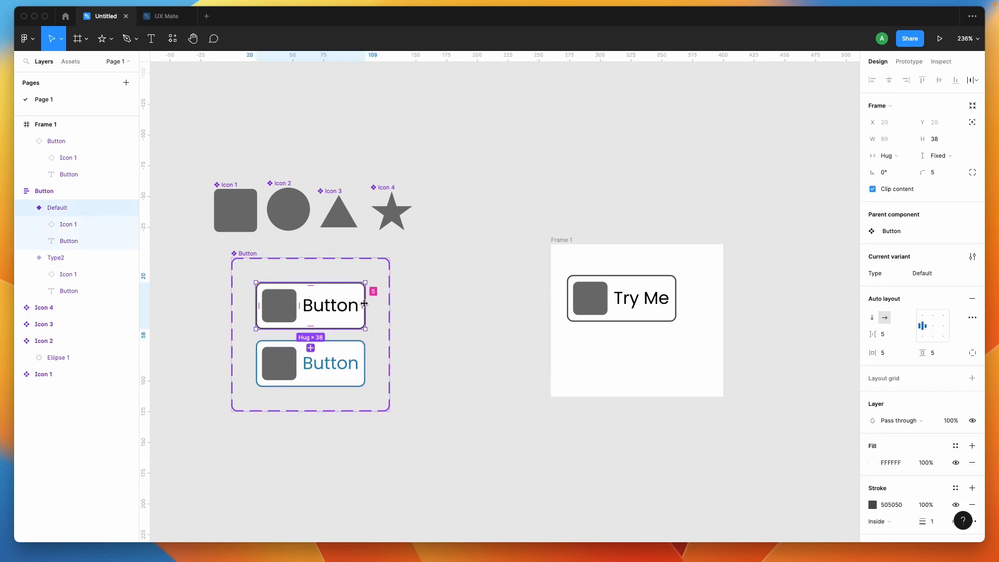
left_click(920, 67)
left_click(912, 63)
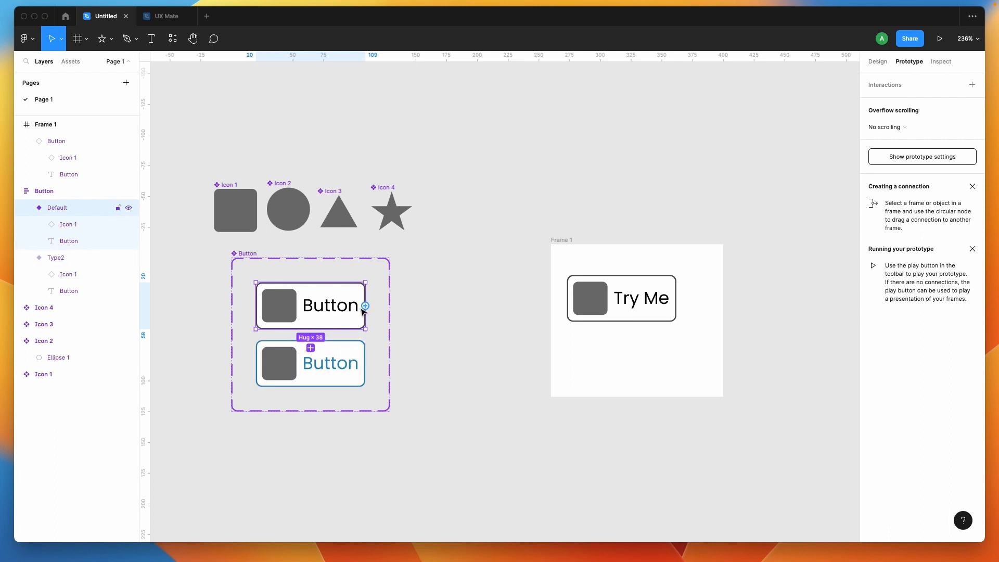
left_click_drag(366, 306, 349, 371)
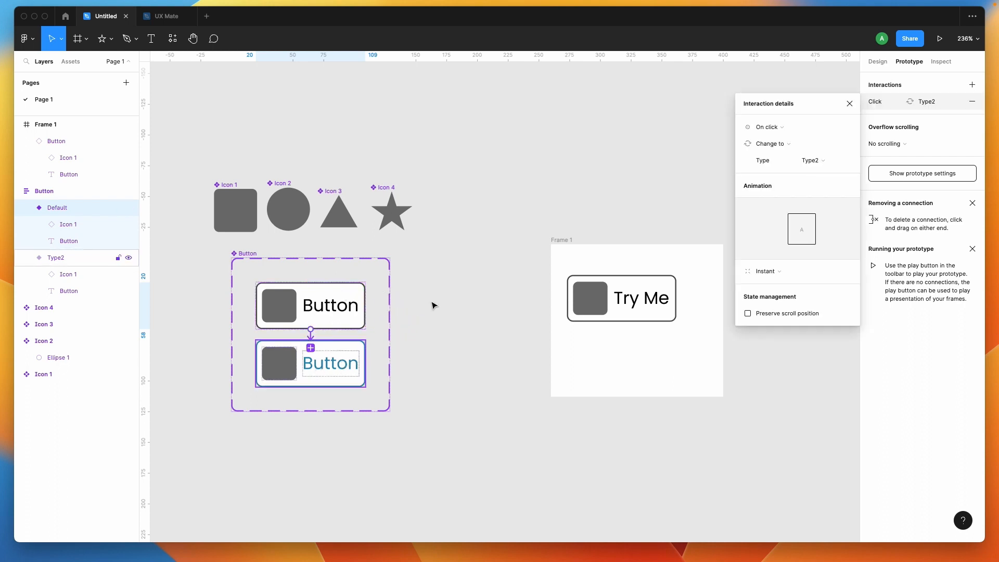
left_click(778, 128)
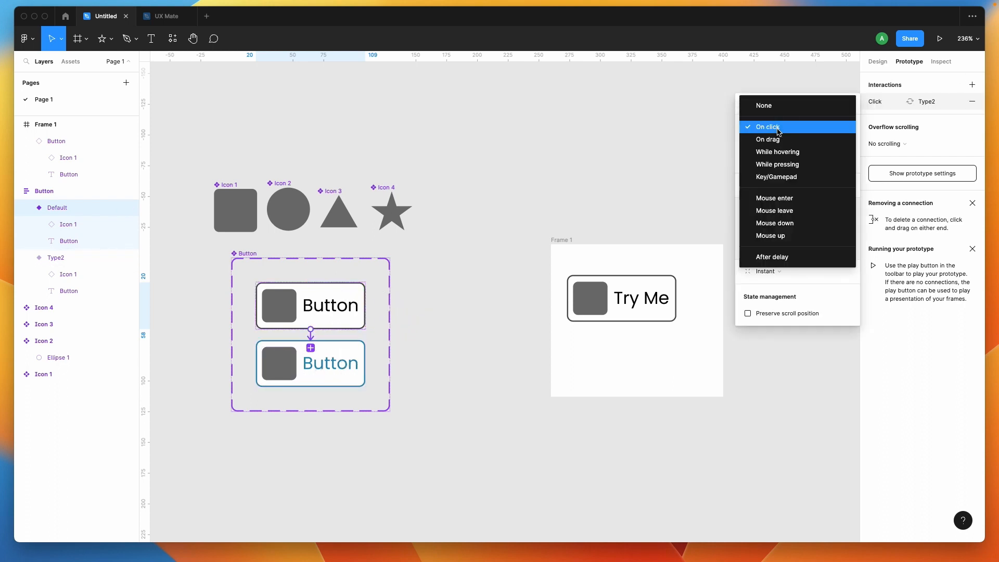
left_click(789, 154)
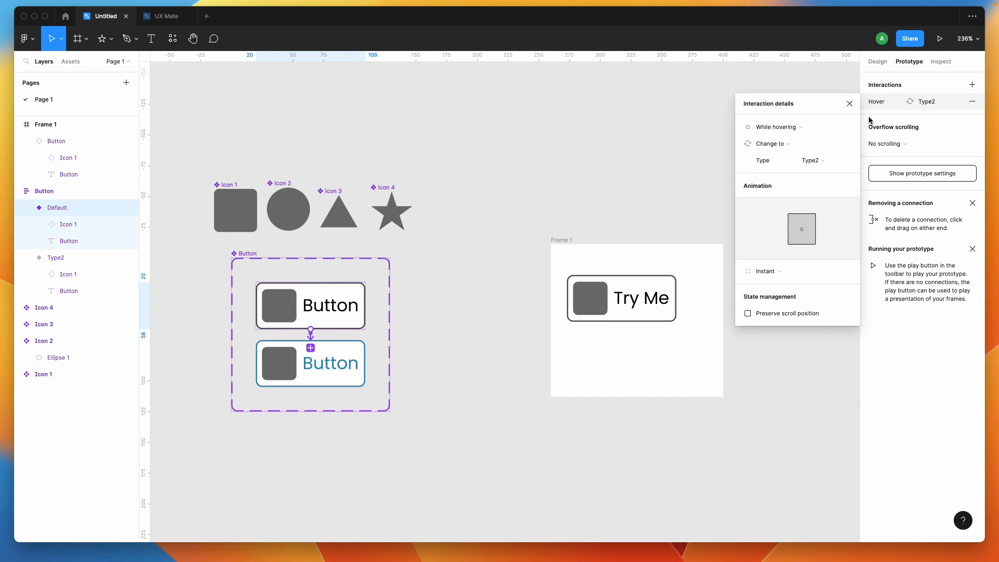
left_click(429, 361)
left_click(336, 312)
left_click(452, 312)
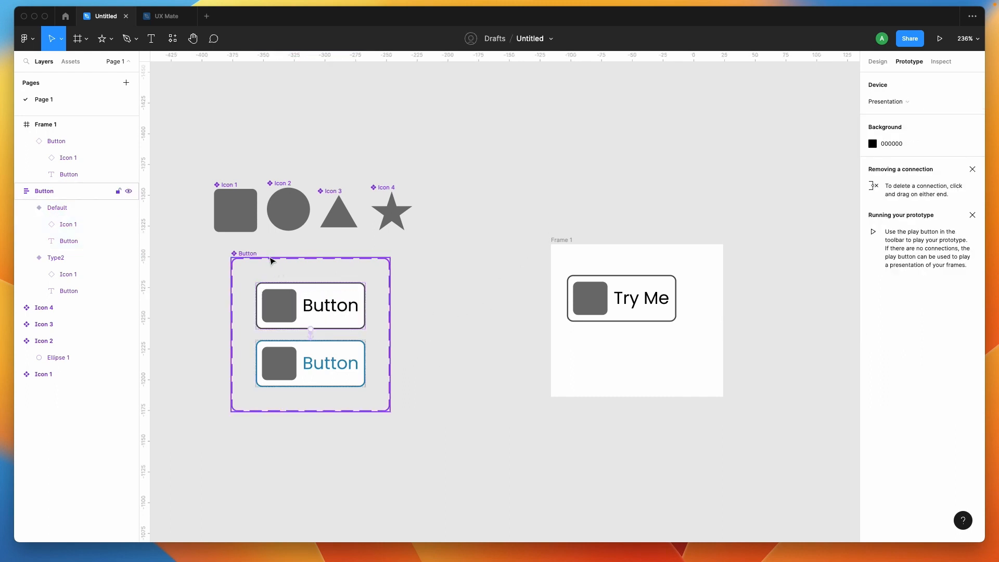
- Rename the Button component set's variant property Type as State
left_click(271, 261)
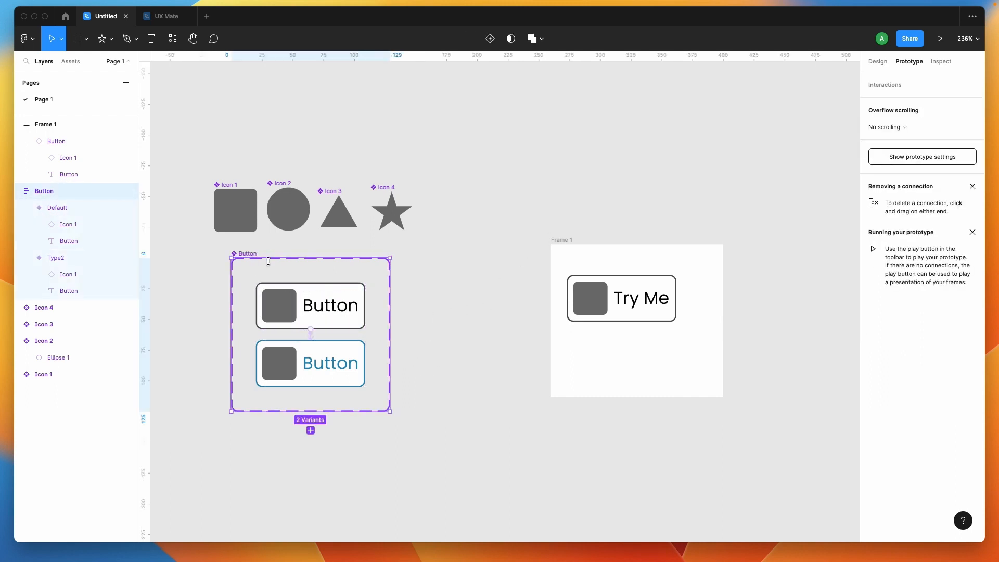
left_click(878, 63)
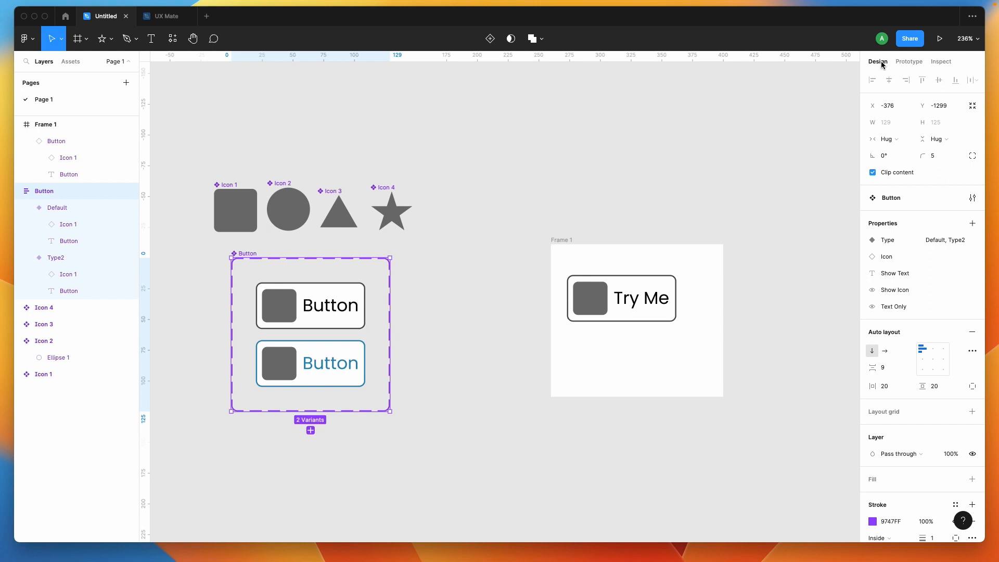
double_click(888, 241)
type("St")
key("Return")
- Set the State value of the blue Button variant to Hover
left_click(310, 358)
left_click(943, 276)
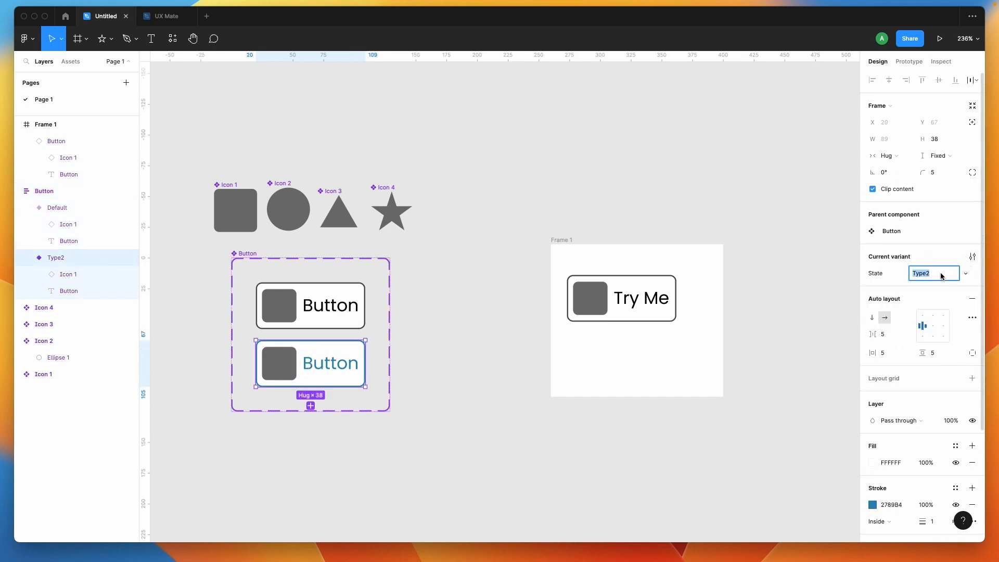
type("Hover")
key("Return")
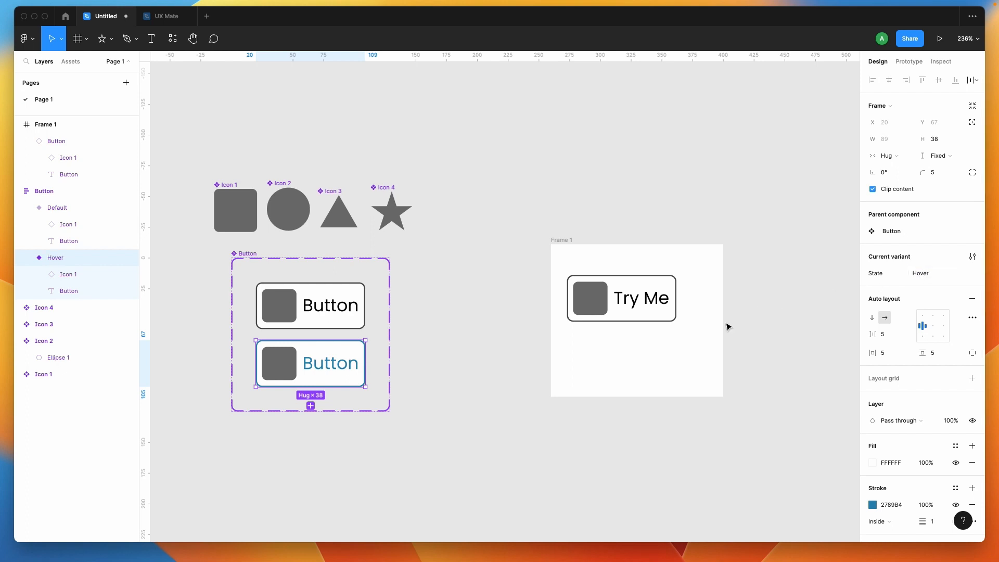
left_click(727, 332)
- Preview Frame 1 as a running prototype to check the button's hover interaction, and return to the design file
left_click(306, 314)
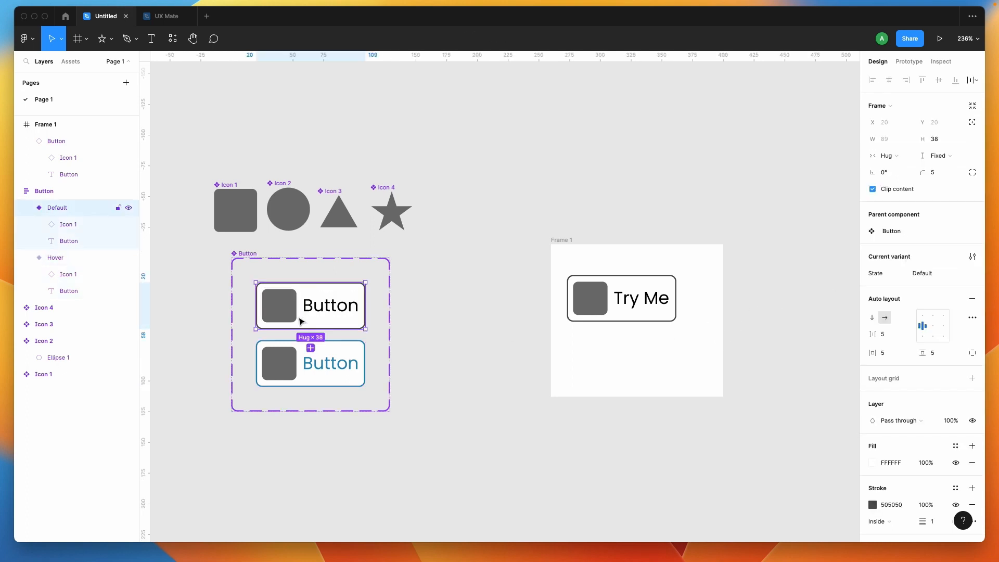
left_click(305, 365)
left_click(605, 292)
left_click(561, 243)
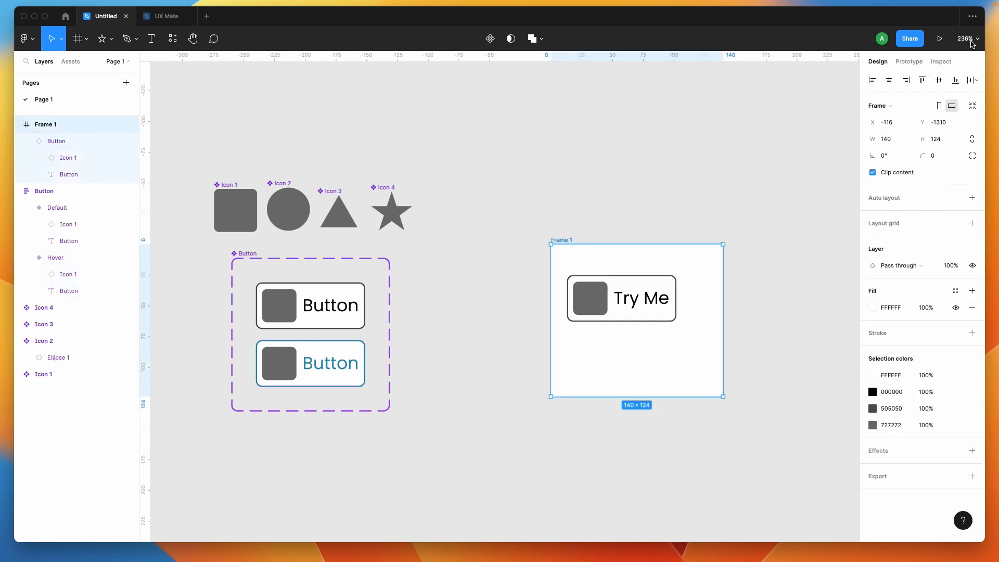
left_click(939, 39)
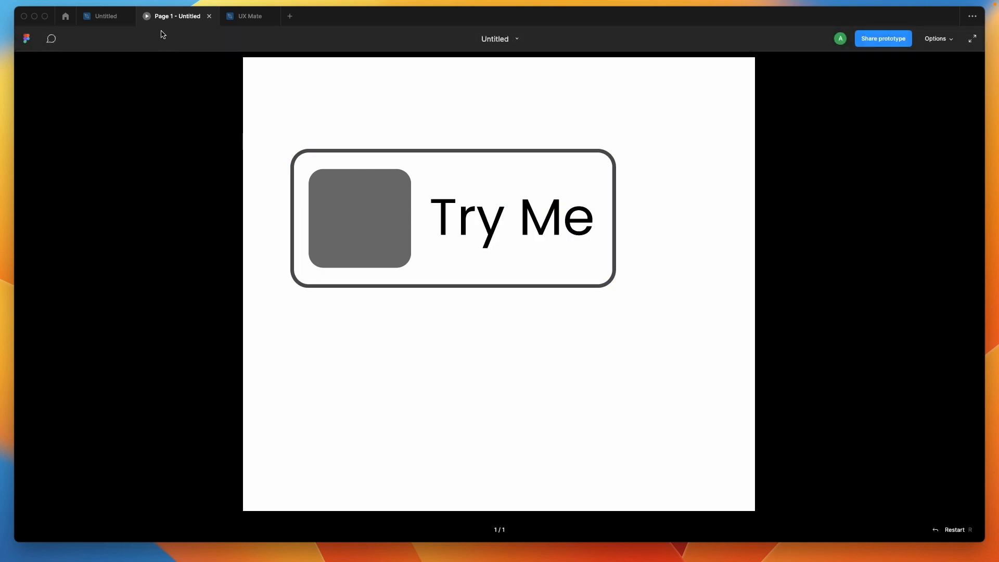
left_click(112, 17)
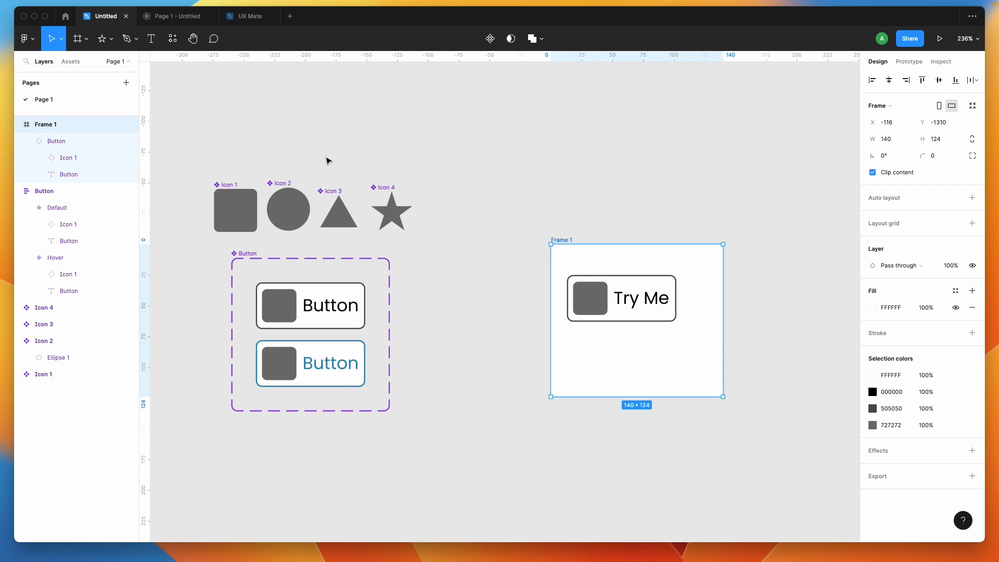
- Swap the nested icon of the Try Me button instance in Frame 1 to Icon 3
left_click(299, 324)
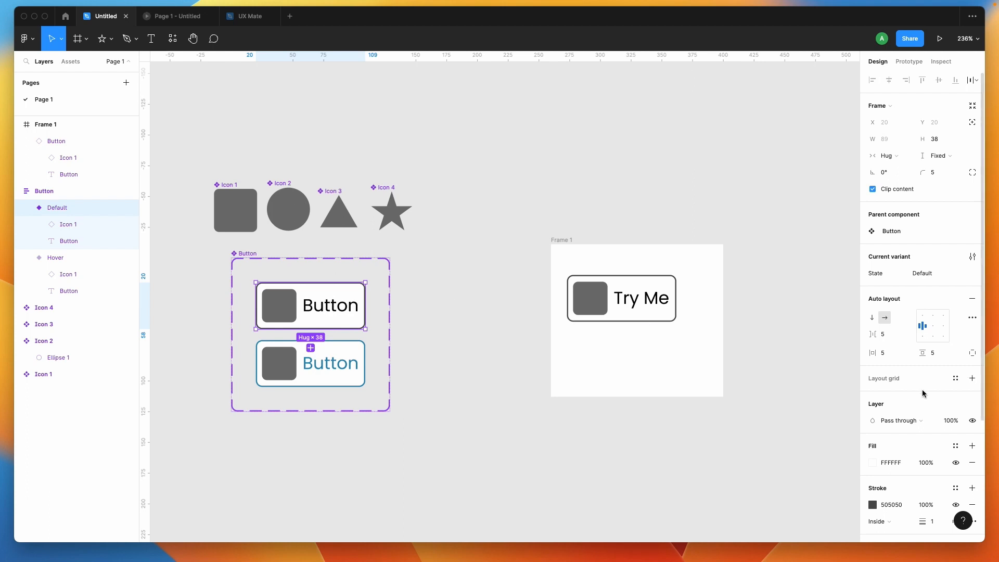
left_click(625, 318)
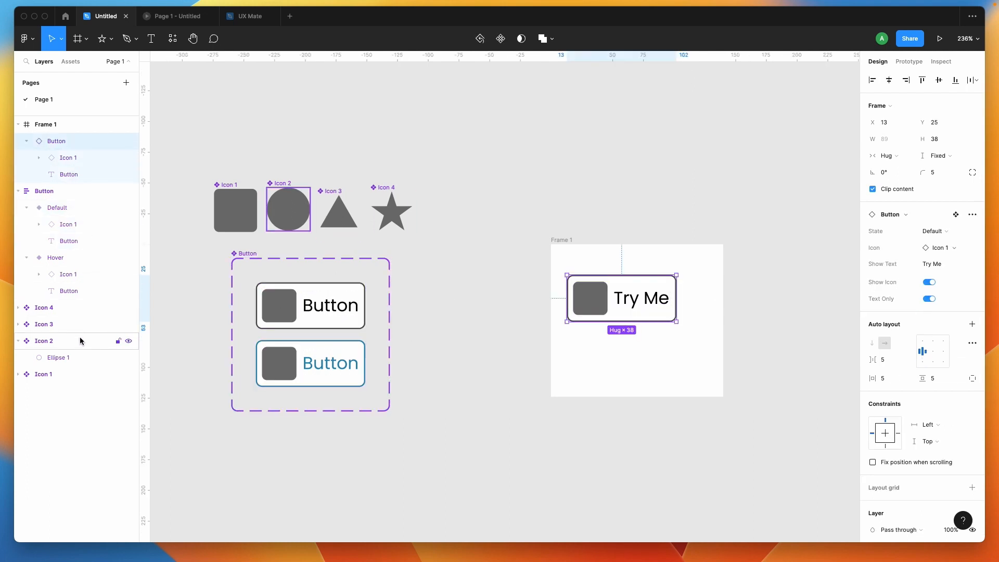
double_click(601, 304)
left_click(899, 198)
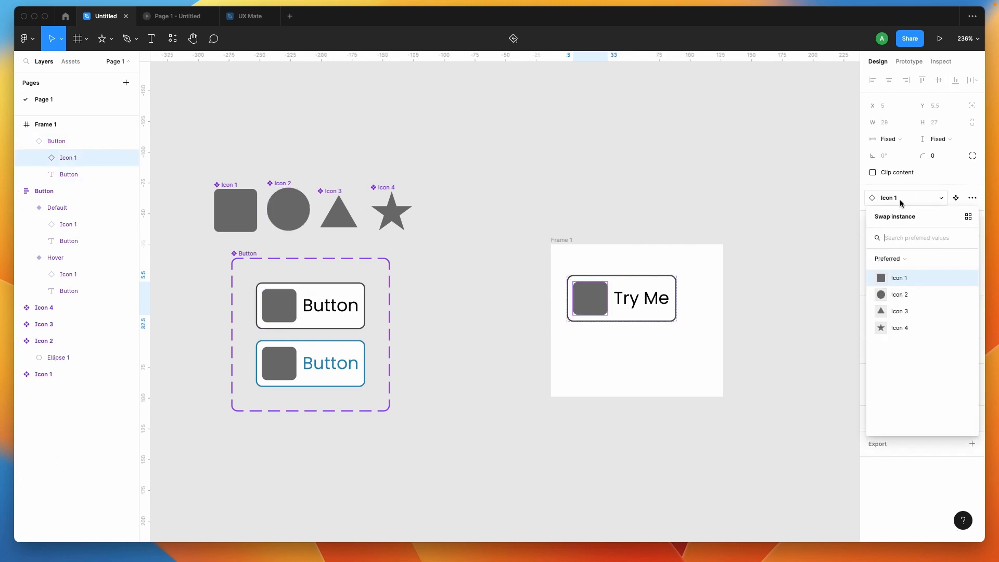
left_click(920, 311)
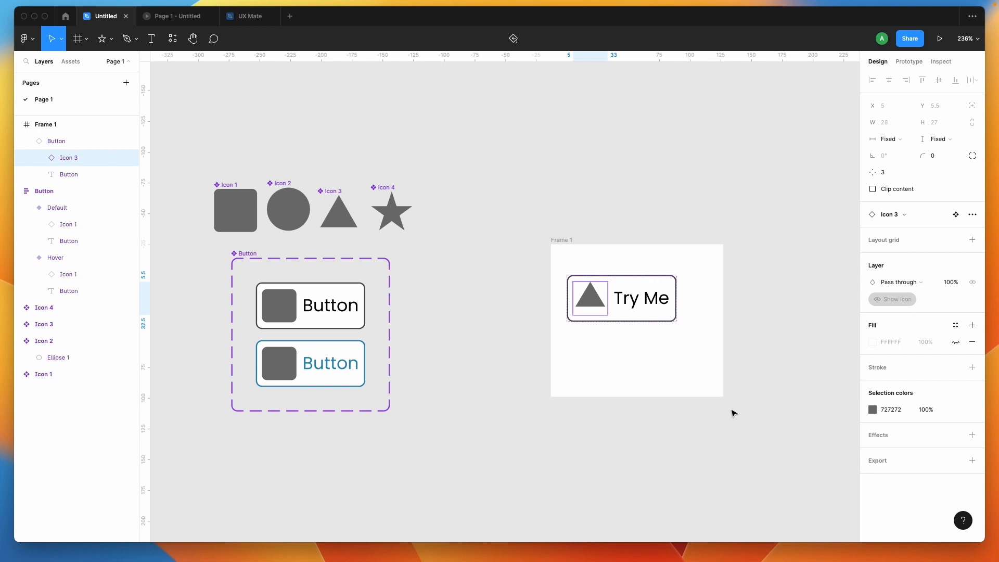
- Check the Try Me button with its swapped icon in the running prototype, and return to the design file
left_click(723, 442)
left_click(185, 16)
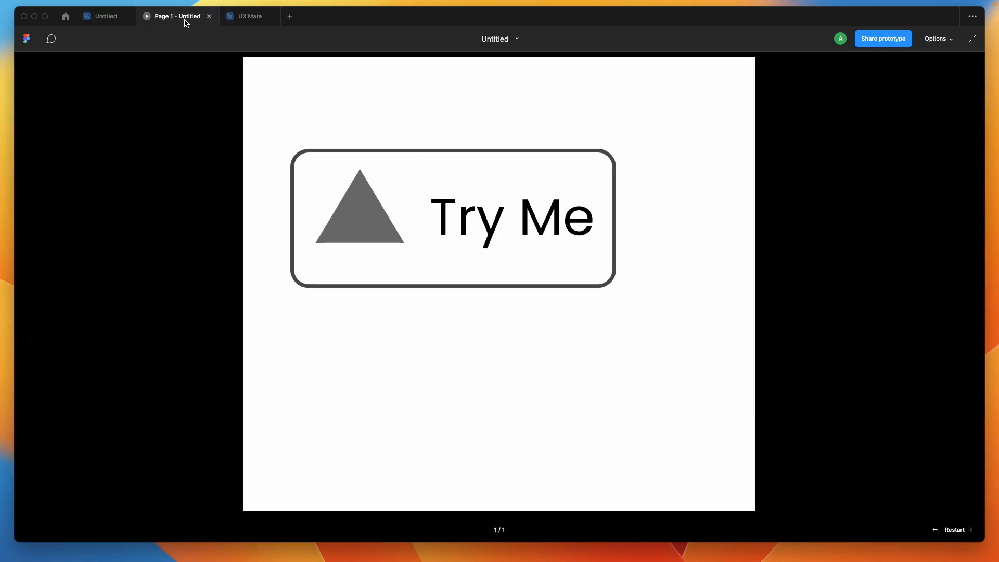
left_click(351, 236)
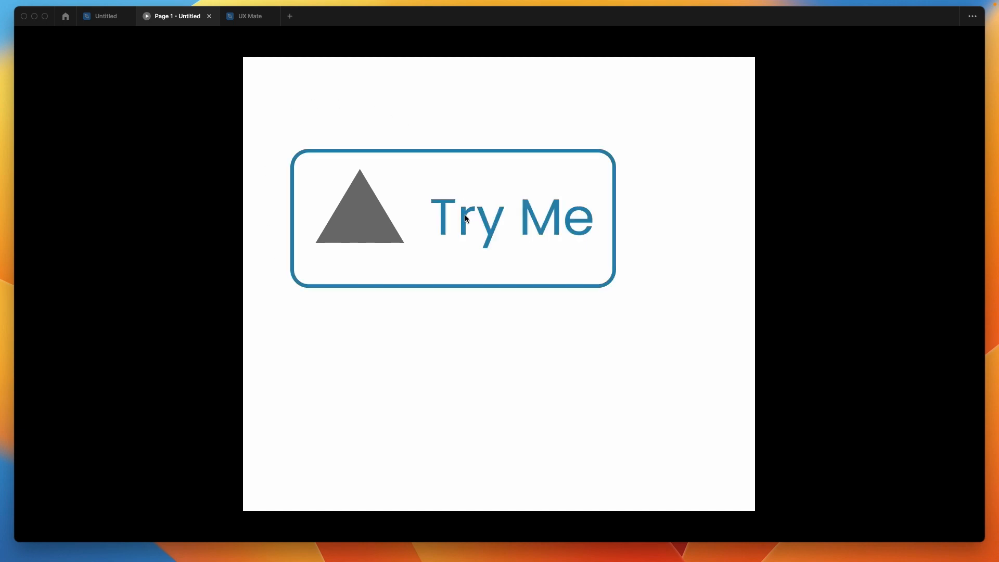
left_click(101, 17)
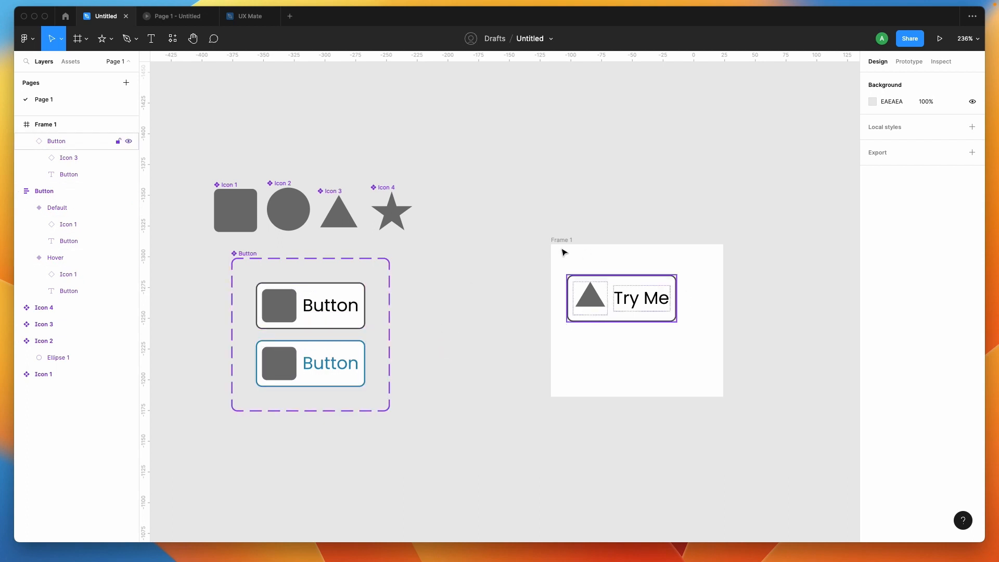
scroll(634, 394, "down", 2)
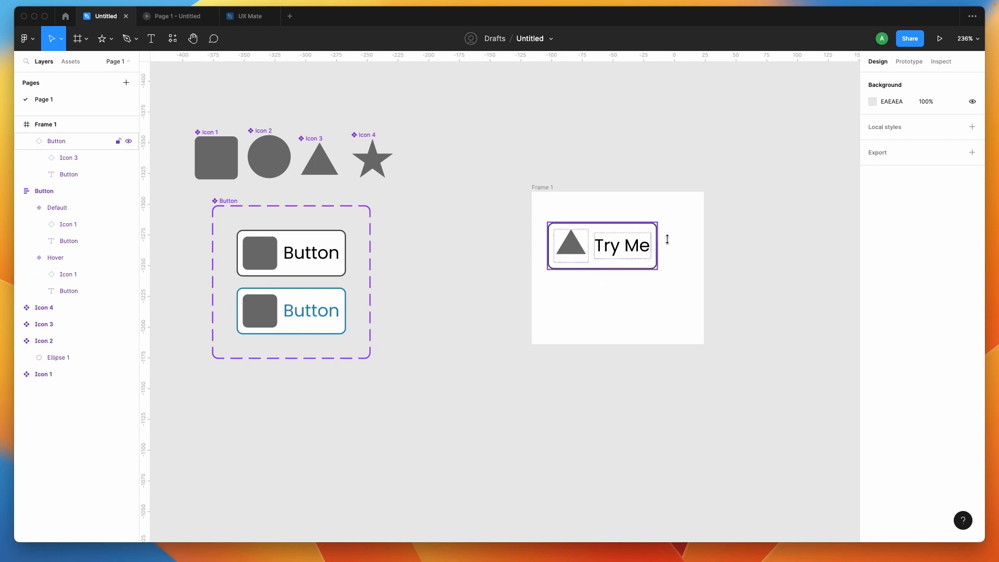
left_click(644, 230)
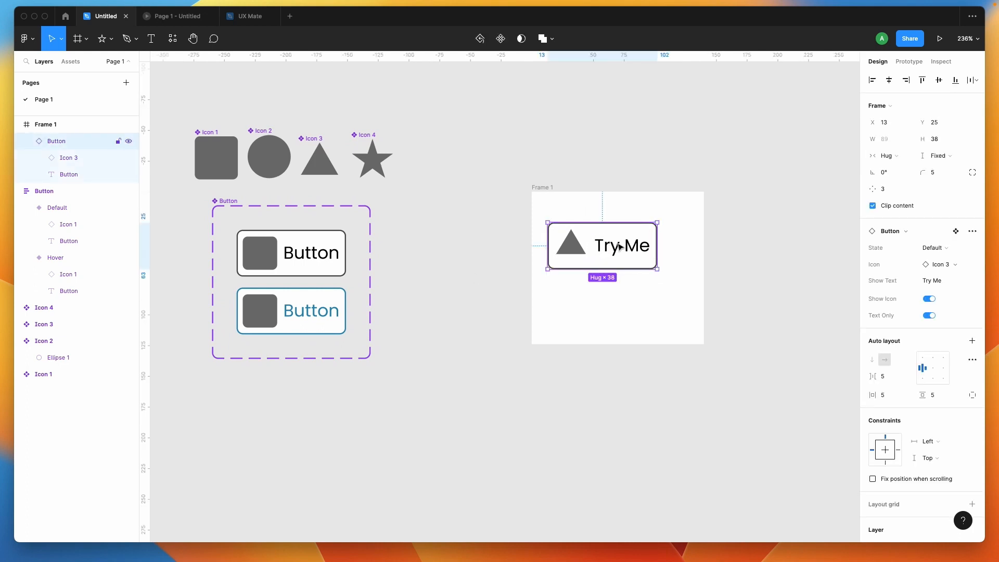
left_click(535, 193)
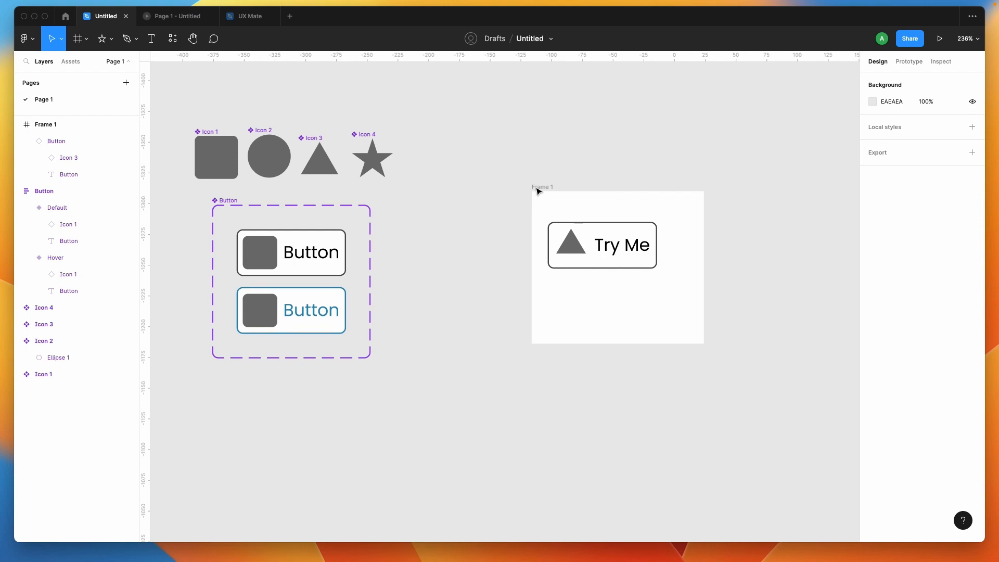
scroll(537, 192, "right", 2)
scroll(537, 192, "down", 1)
left_click(513, 175)
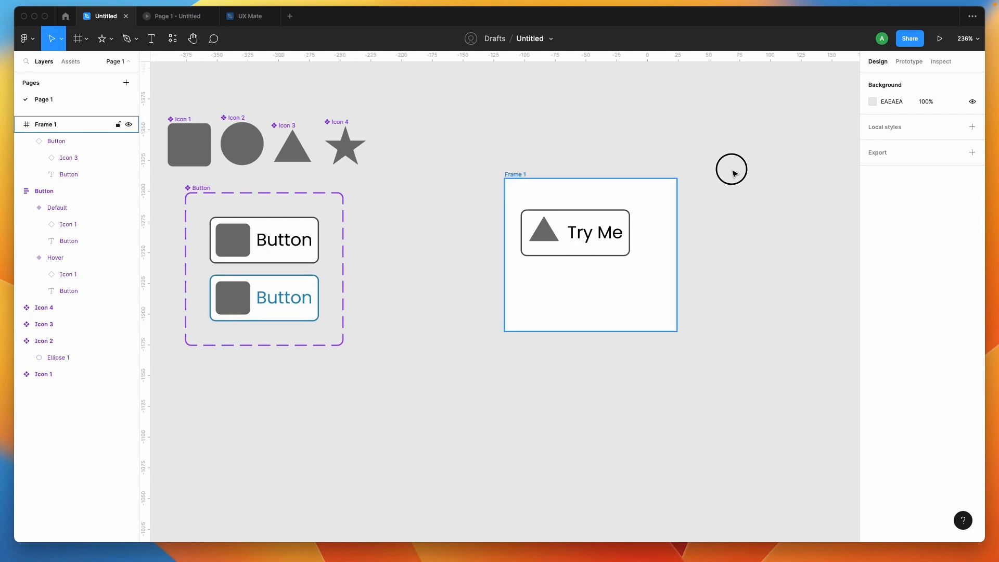
left_click(751, 172)
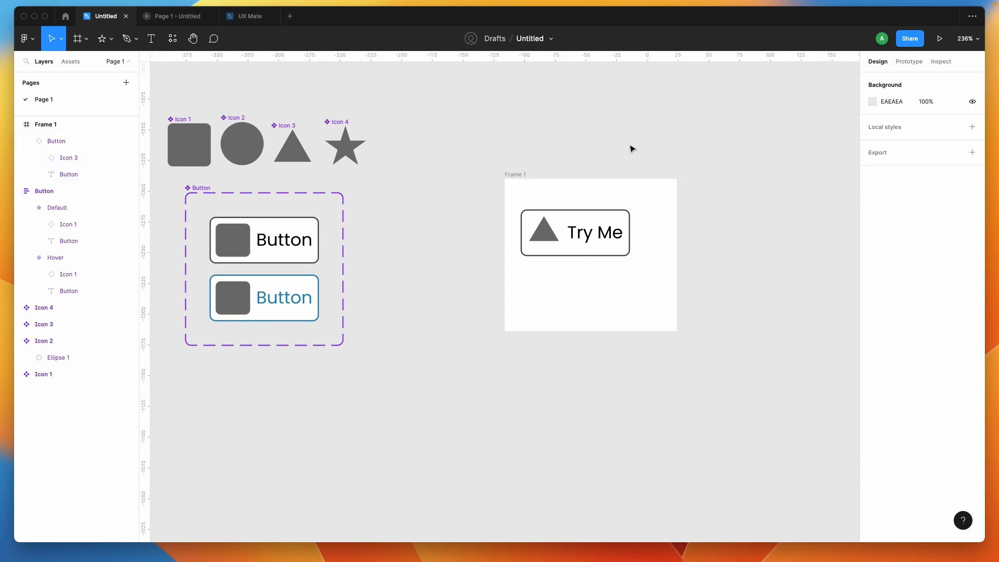
- Duplicate Frame 1 with its Try Me button instance to the right of the original
left_click(516, 175)
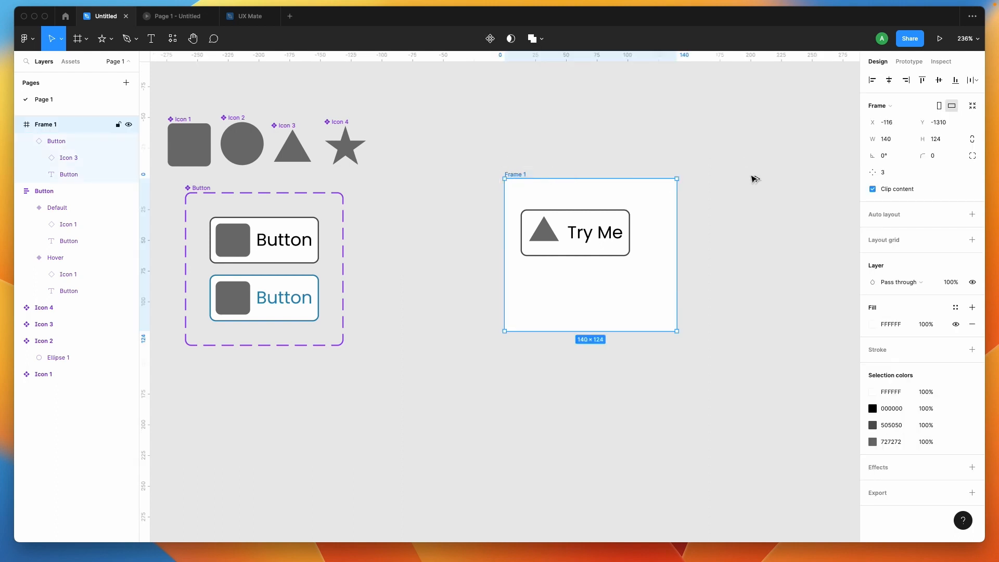
key("super+d")
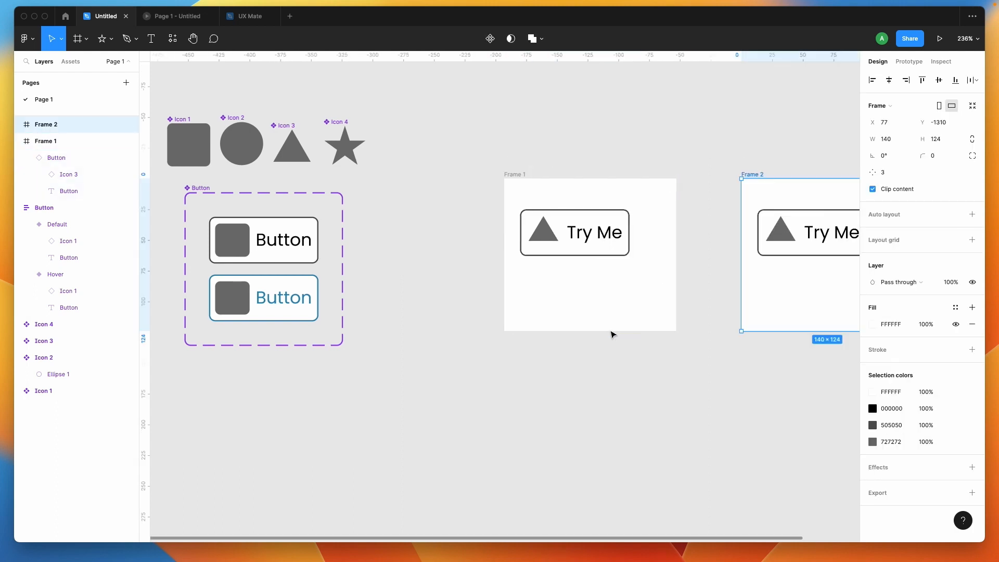
scroll(594, 347, "right", 1)
left_click(594, 347)
scroll(586, 363, "right", 1)
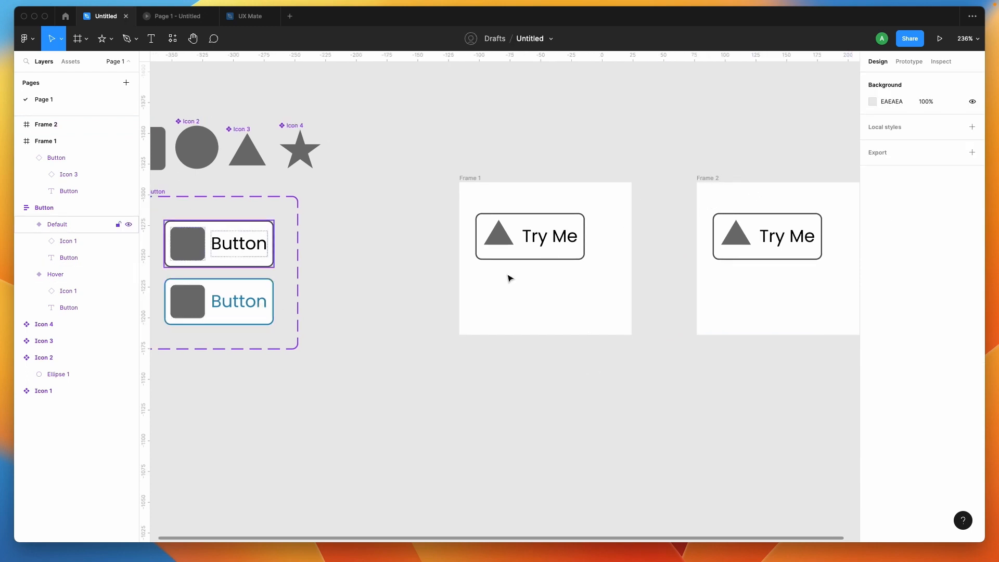
- Set the text fill of the Default variant in the Button component set to the red DB394C
left_click(191, 244)
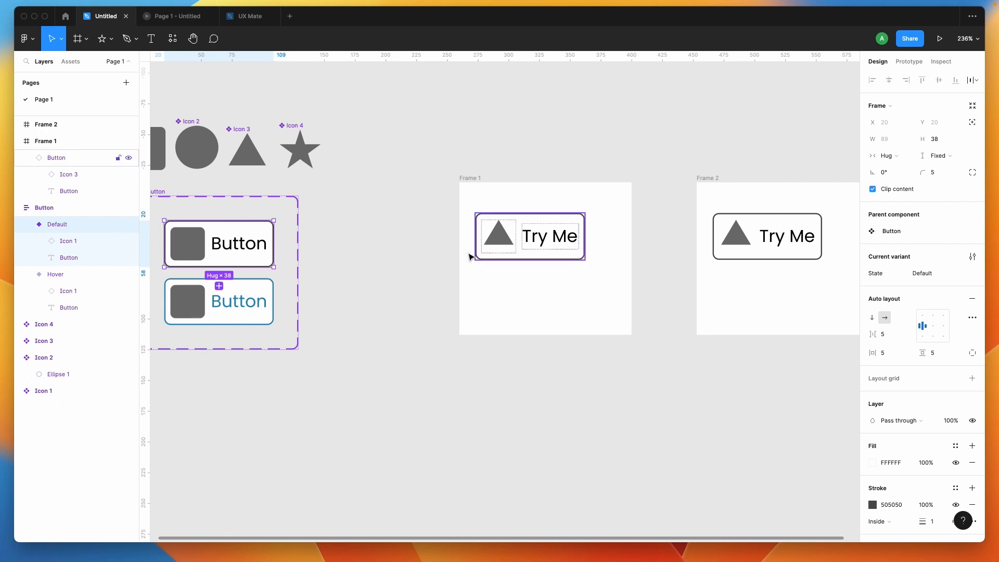
double_click(248, 246)
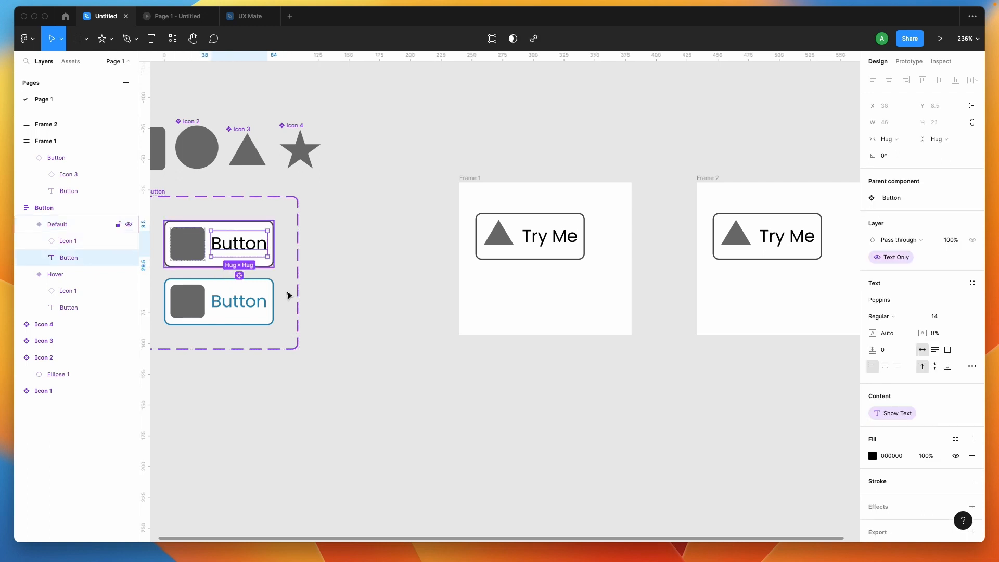
scroll(287, 295, "left", 1)
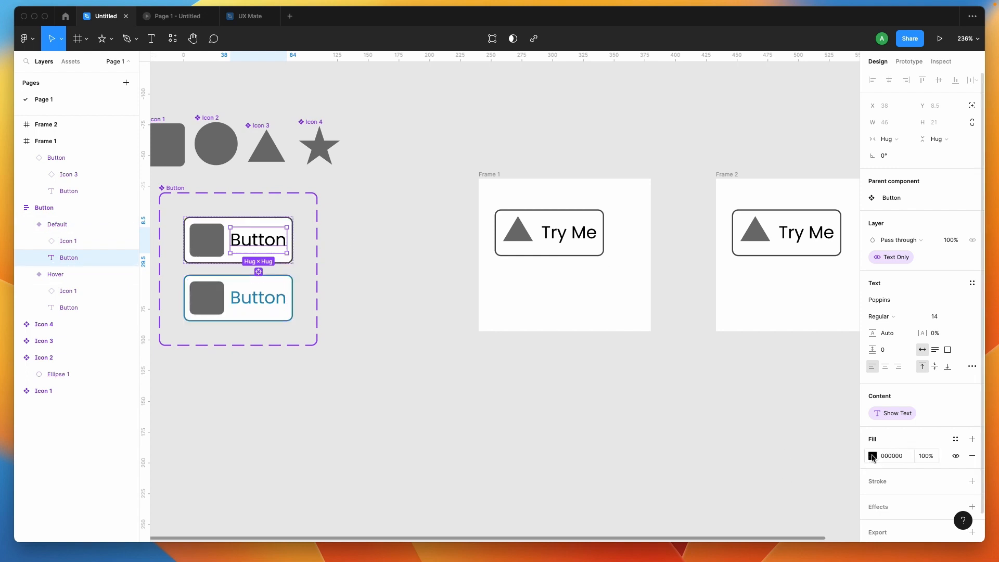
left_click(872, 457)
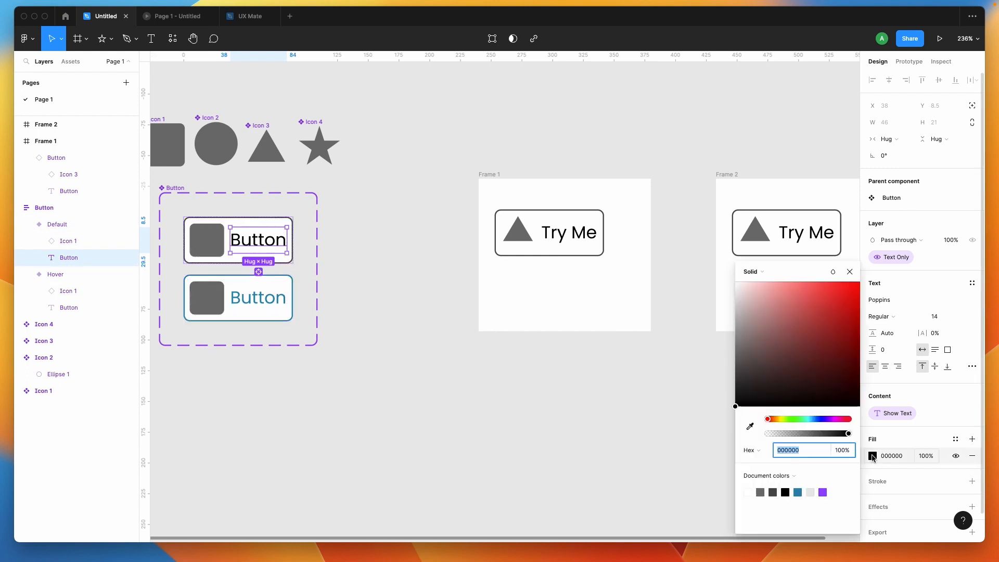
left_click_drag(820, 312, 827, 299)
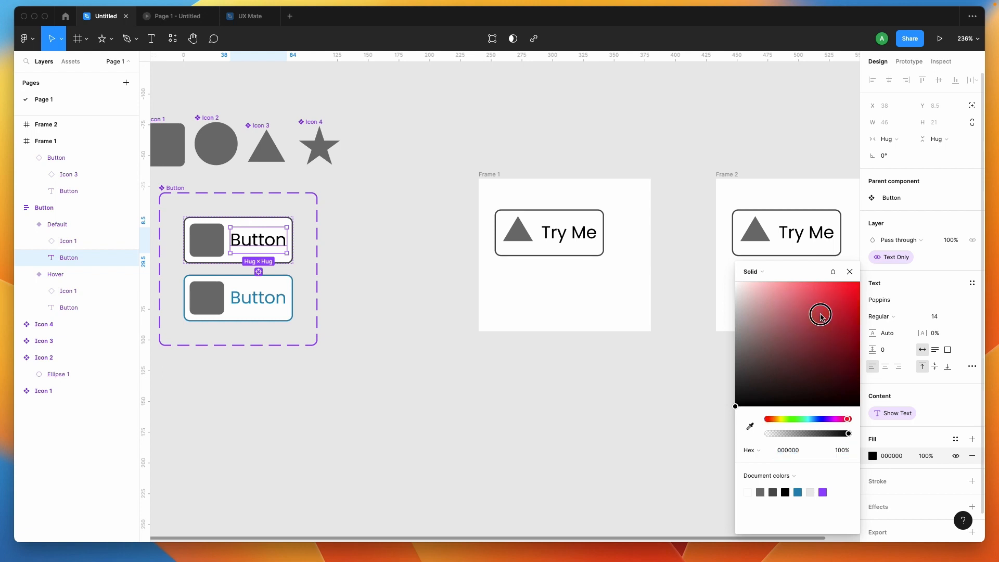
left_click(623, 391)
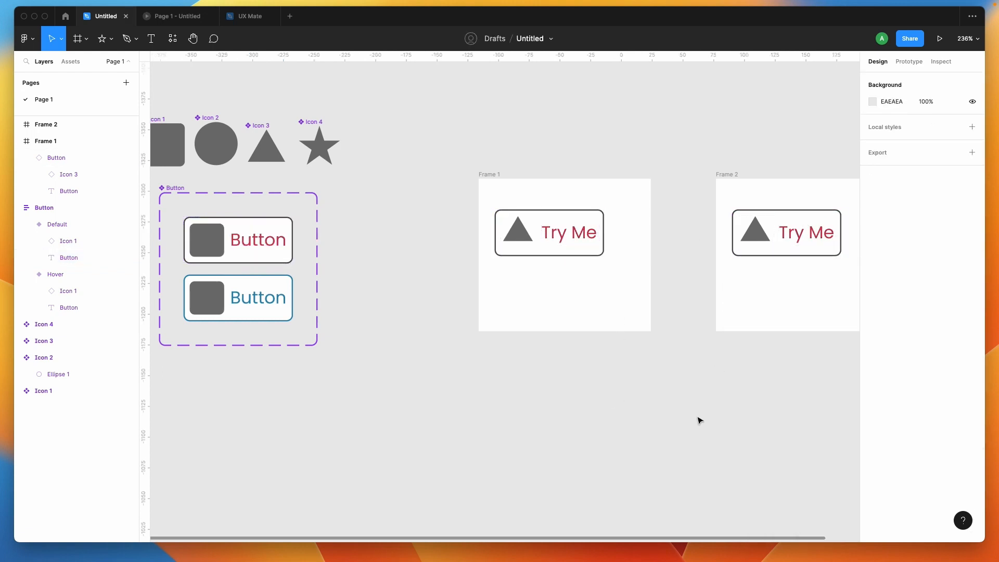
scroll(698, 417, "right", 2)
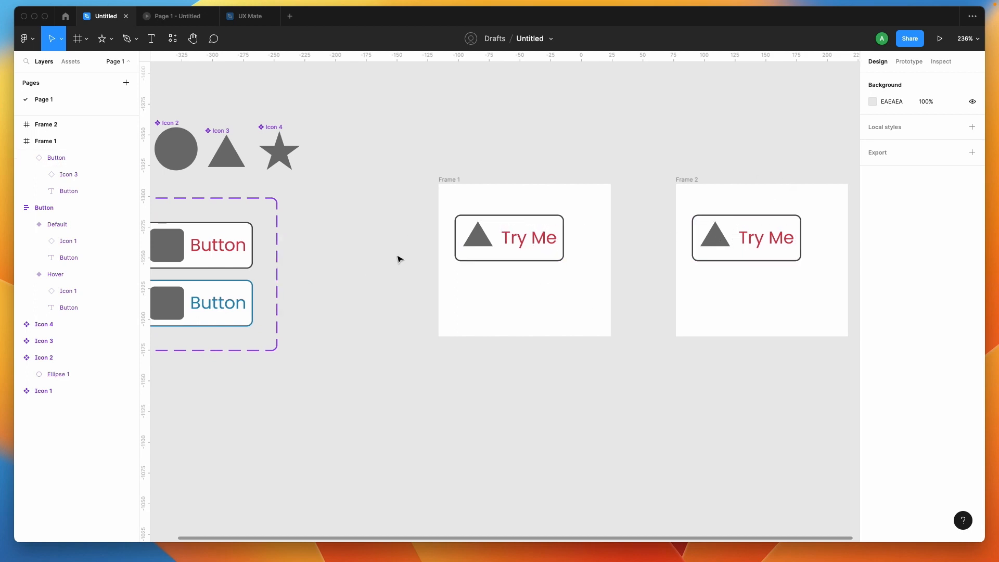
scroll(397, 259, "left", 1)
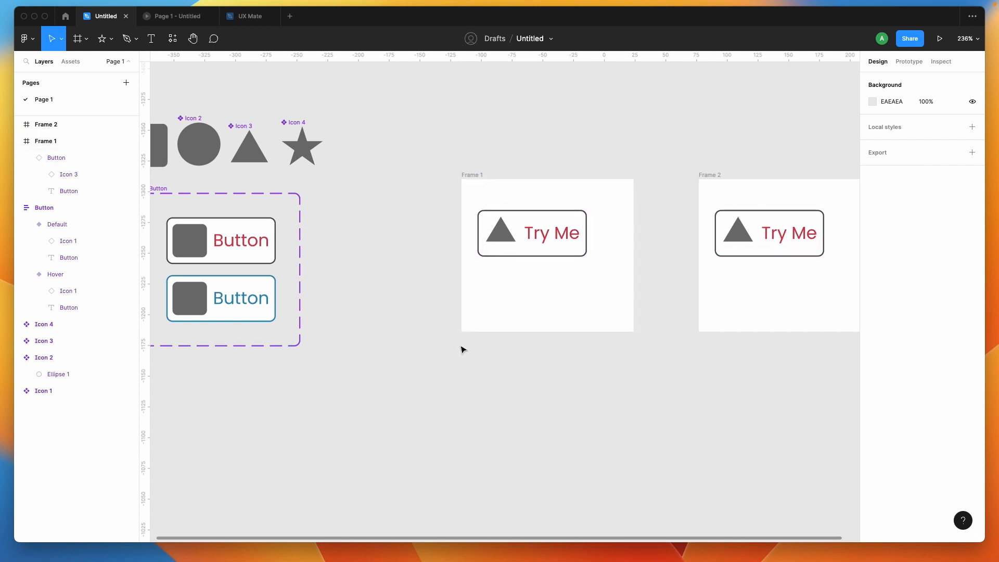
scroll(462, 348, "down", 3)
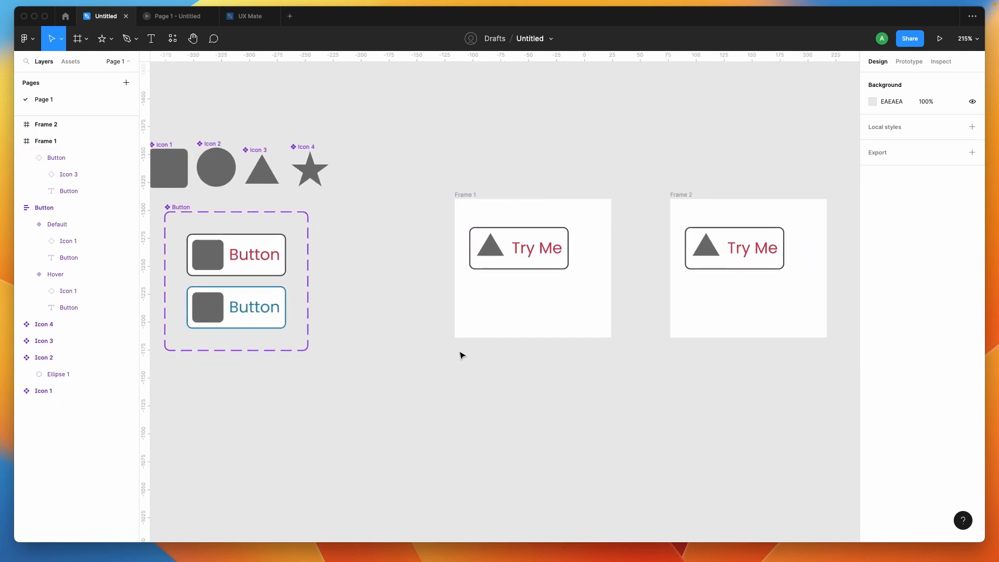
scroll(461, 353, "down", 5)
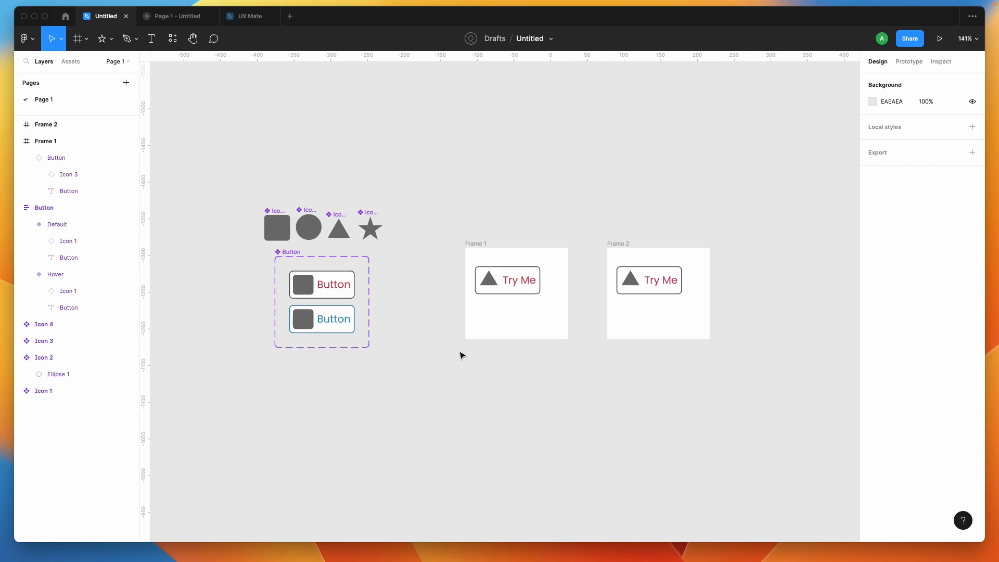